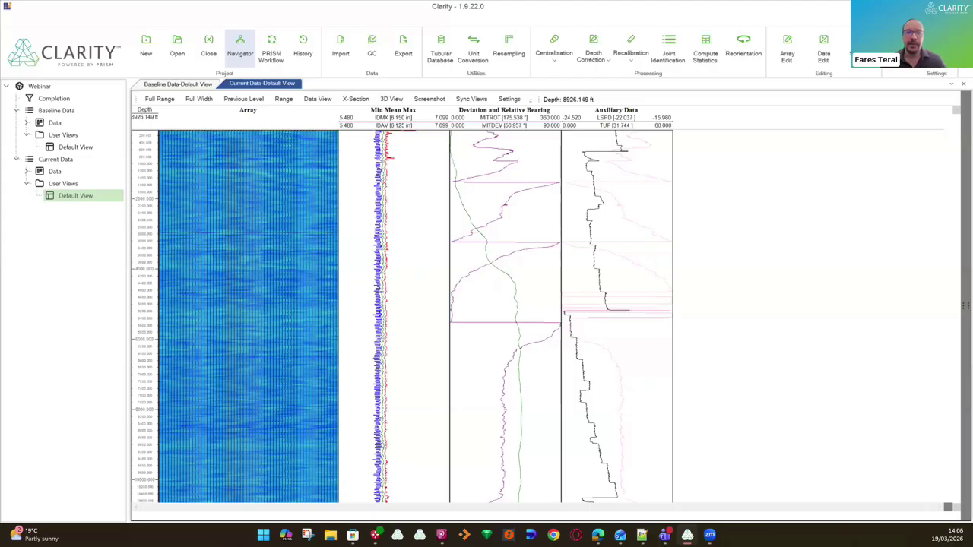
- Examine the joints already identified in the Baseline Data log, including the collar picks around 3,700 ft
{"action": "left_click", "coordinate": [178, 83]}
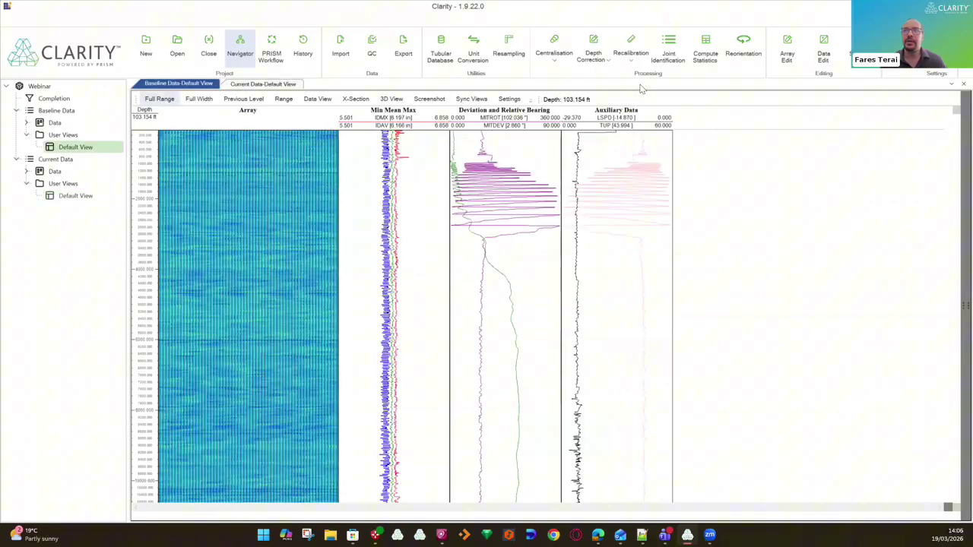
{"action": "left_click", "coordinate": [668, 47]}
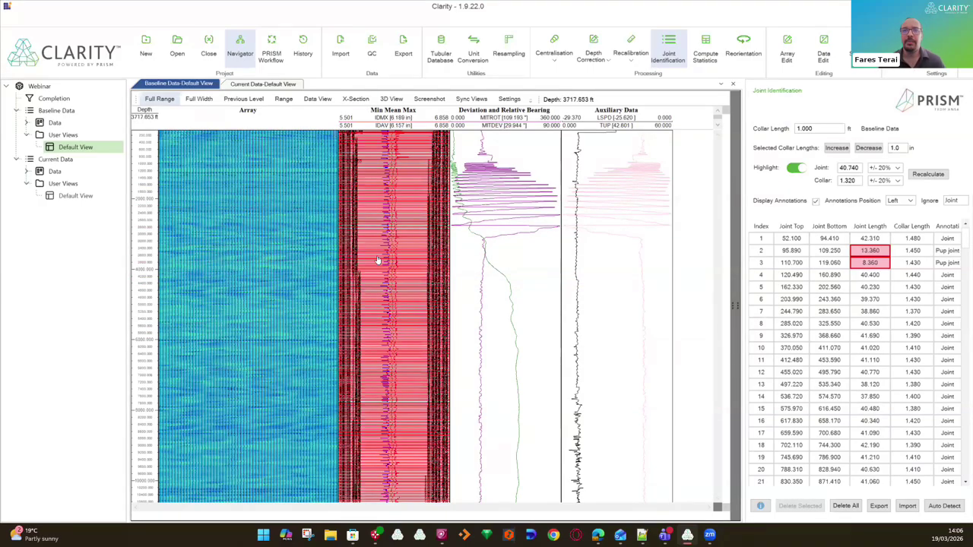
{"action": "scroll", "coordinate": [371, 379], "scroll_direction": "up", "scroll_amount": 2}
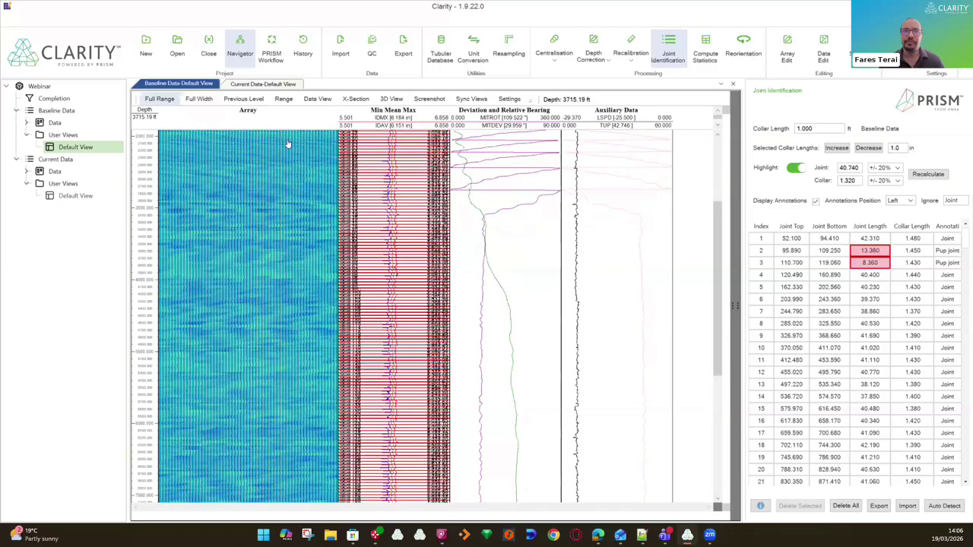
{"action": "scroll", "coordinate": [300, 136], "scroll_direction": "up", "scroll_amount": 2}
{"action": "scroll", "coordinate": [258, 129], "scroll_direction": "up", "scroll_amount": 3}
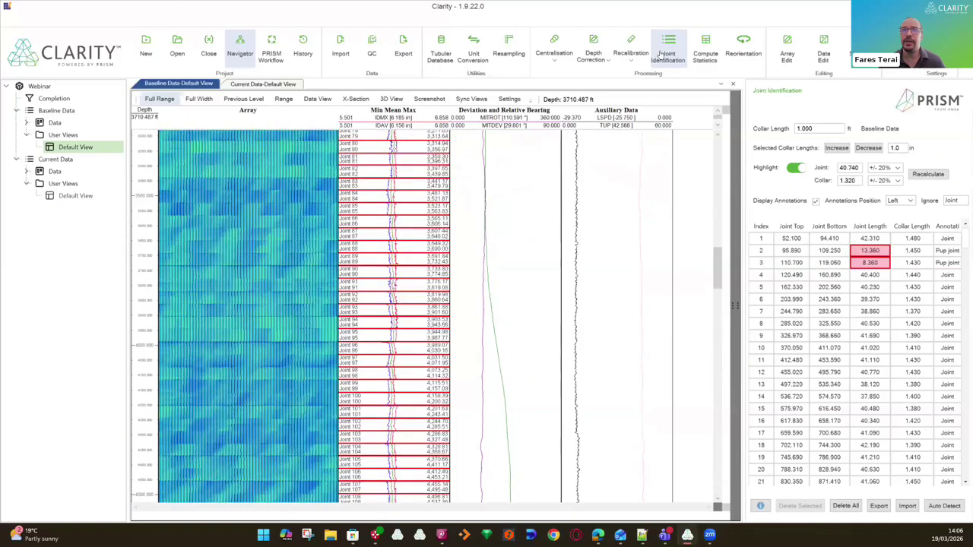
- Auto-detect the joints of the Current Data log with Joint Identification, using a 1.000 ft collar length
{"action": "left_click", "coordinate": [258, 84]}
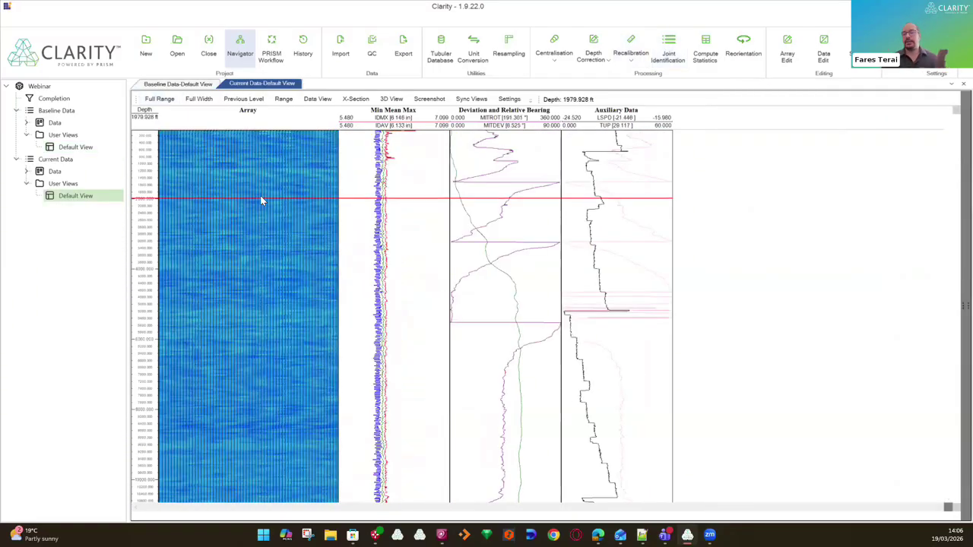
{"action": "left_click", "coordinate": [274, 237]}
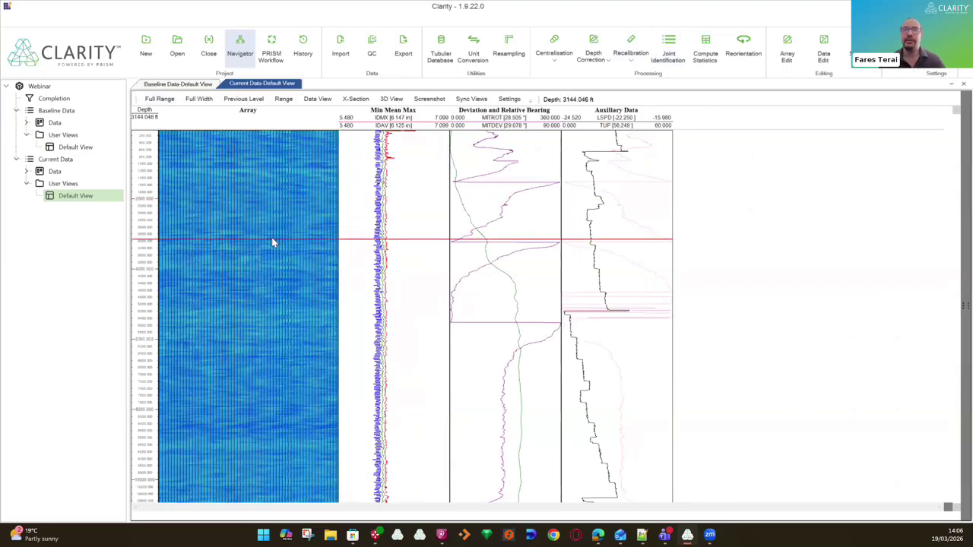
{"action": "scroll", "coordinate": [275, 236], "scroll_direction": "up", "scroll_amount": 2}
{"action": "scroll", "coordinate": [266, 245], "scroll_direction": "up", "scroll_amount": 3}
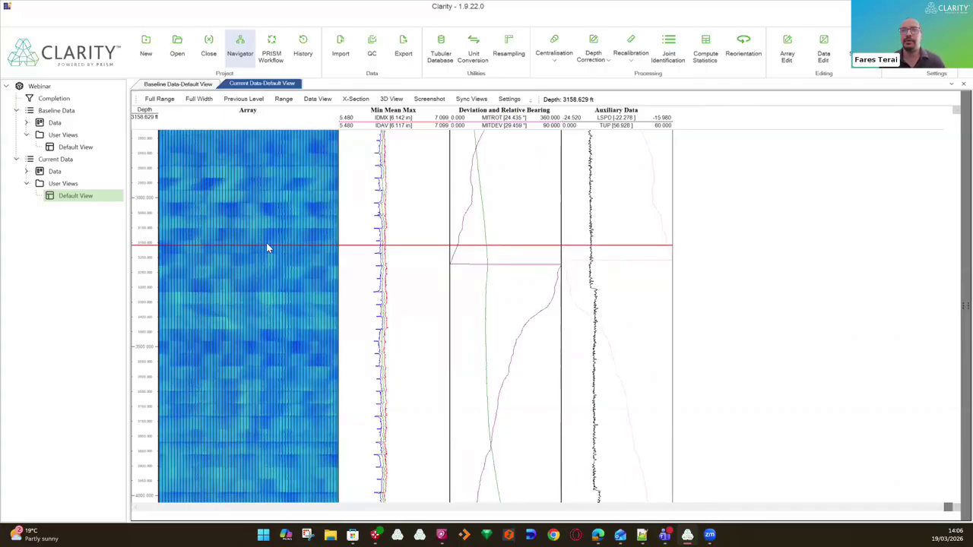
{"action": "left_click", "coordinate": [262, 249]}
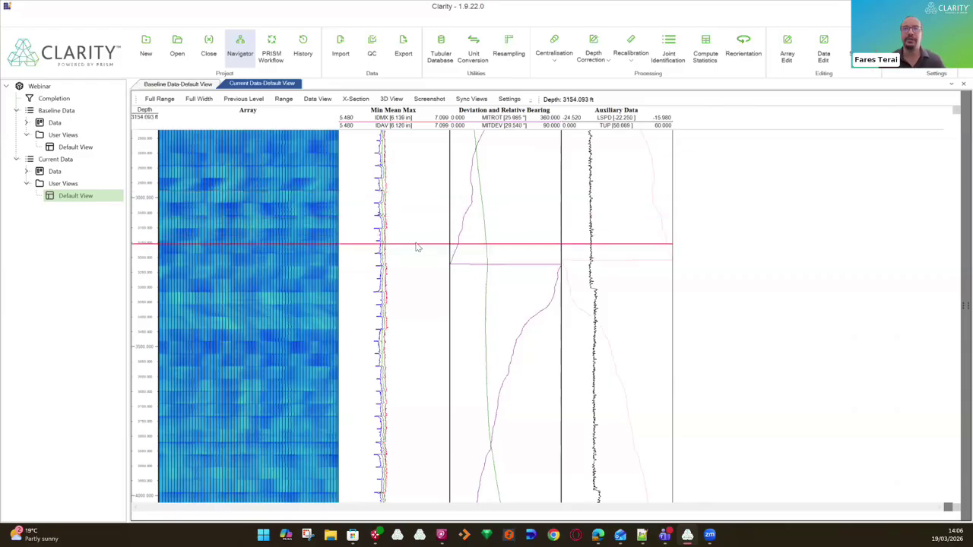
{"action": "left_click", "coordinate": [669, 53]}
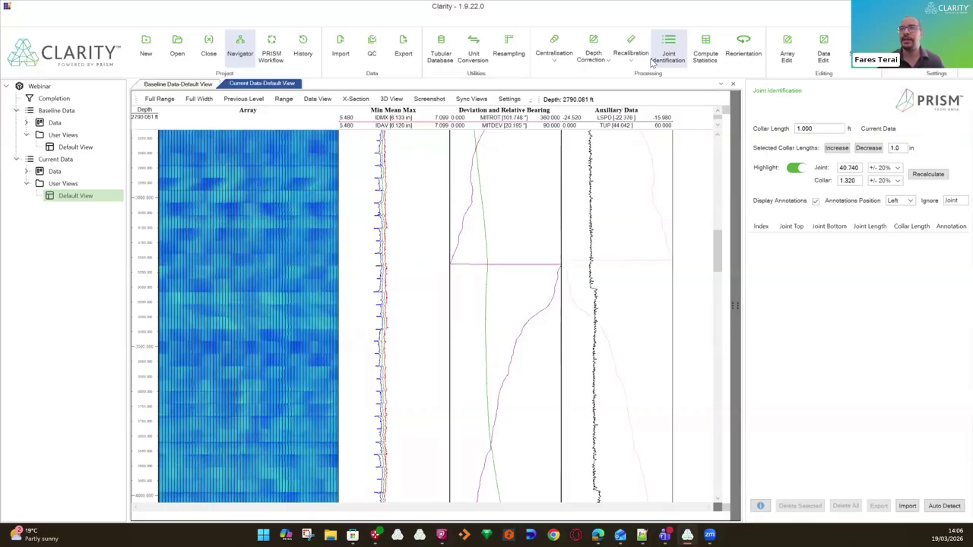
{"action": "left_click", "coordinate": [947, 506]}
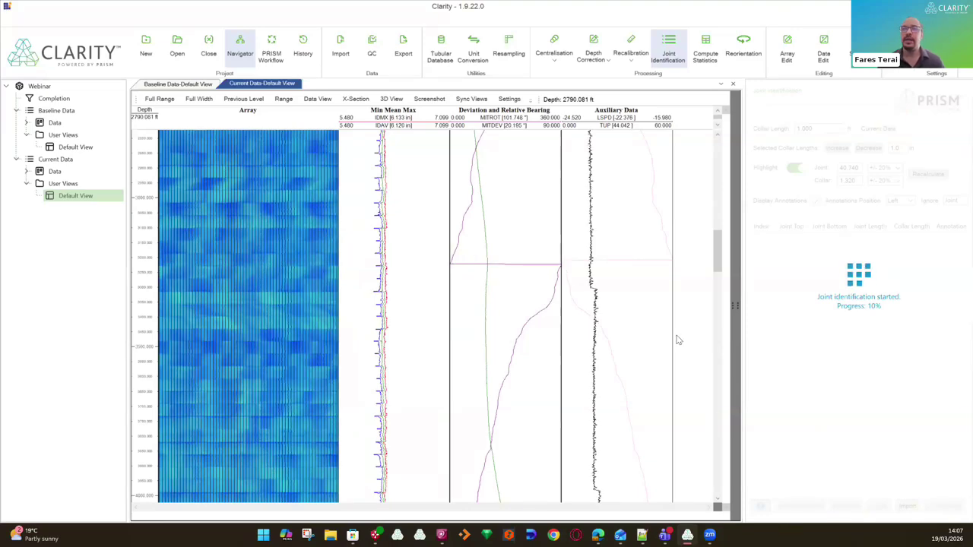
{"action": "left_click", "coordinate": [494, 152]}
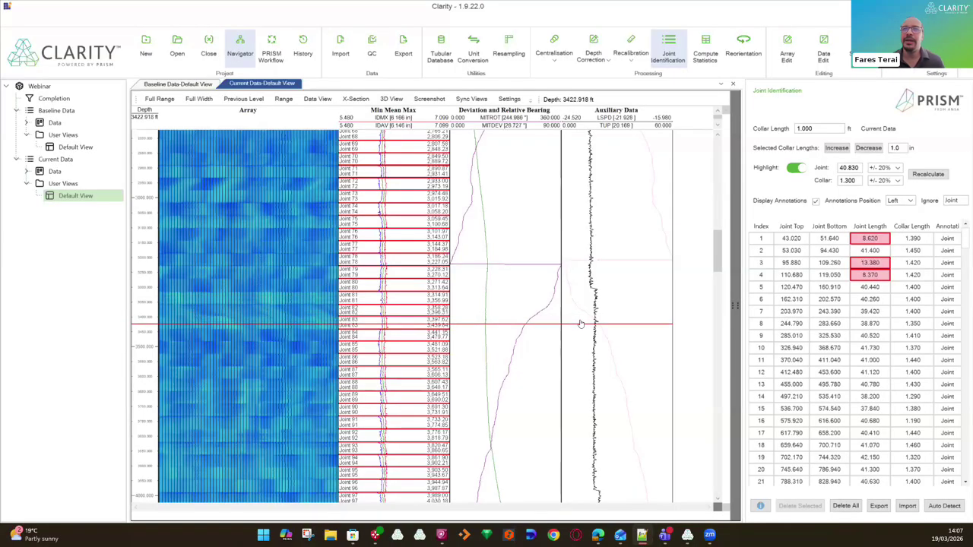
- Annotate joints 3 and 4 near the top of the Current Data log as Pup joint
{"action": "scroll", "coordinate": [584, 323], "scroll_direction": "down", "scroll_amount": 1}
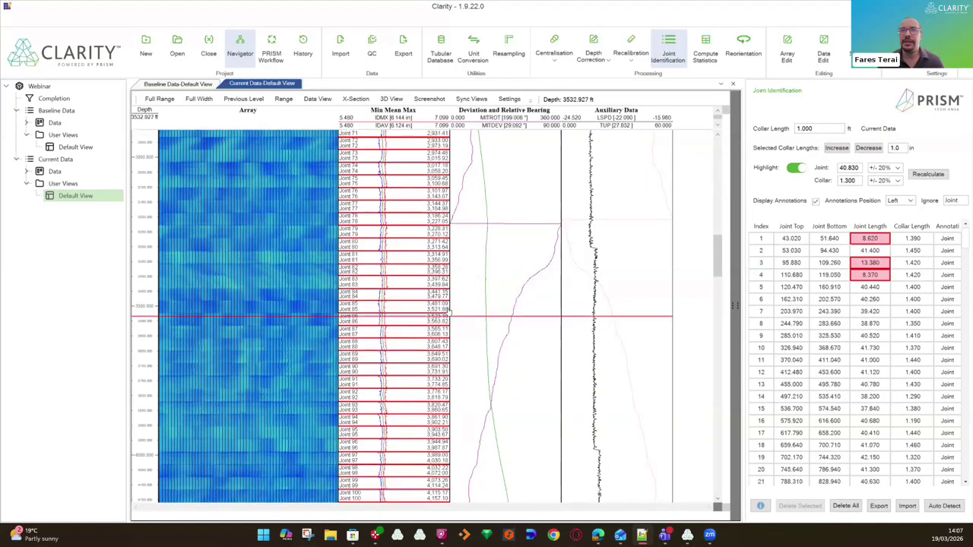
{"action": "scroll", "coordinate": [456, 311], "scroll_direction": "up", "scroll_amount": 8}
{"action": "scroll", "coordinate": [452, 310], "scroll_direction": "up", "scroll_amount": 10}
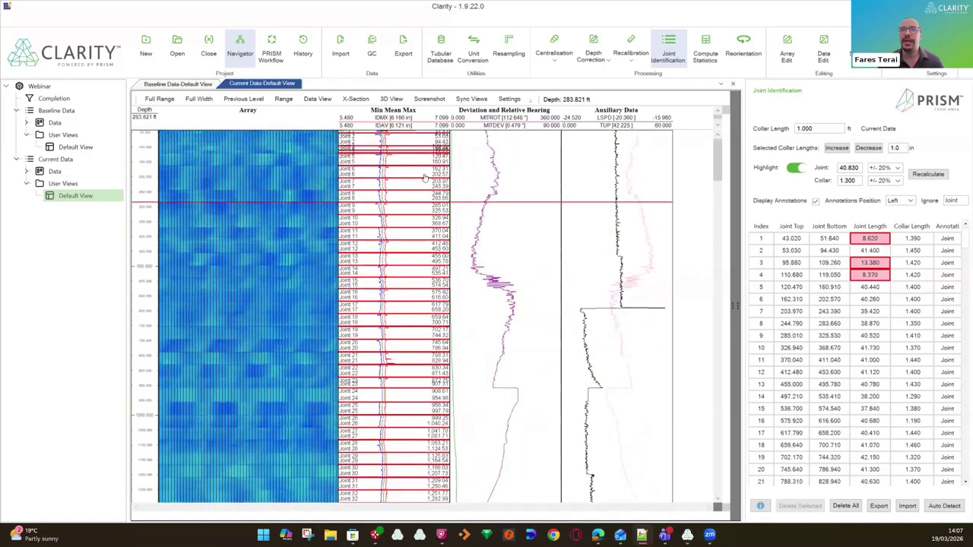
{"action": "scroll", "coordinate": [413, 228], "scroll_direction": "up", "scroll_amount": 5}
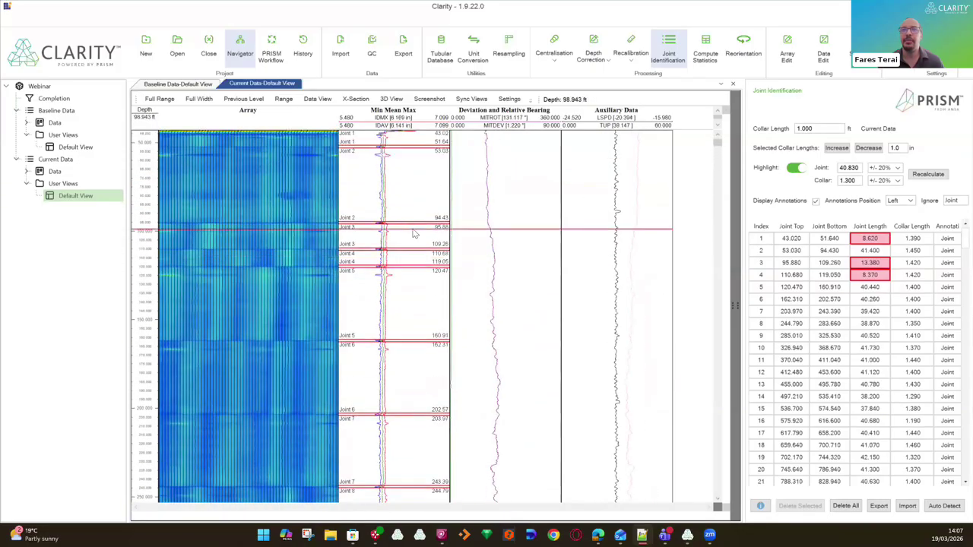
{"action": "scroll", "coordinate": [410, 234], "scroll_direction": "up", "scroll_amount": 3}
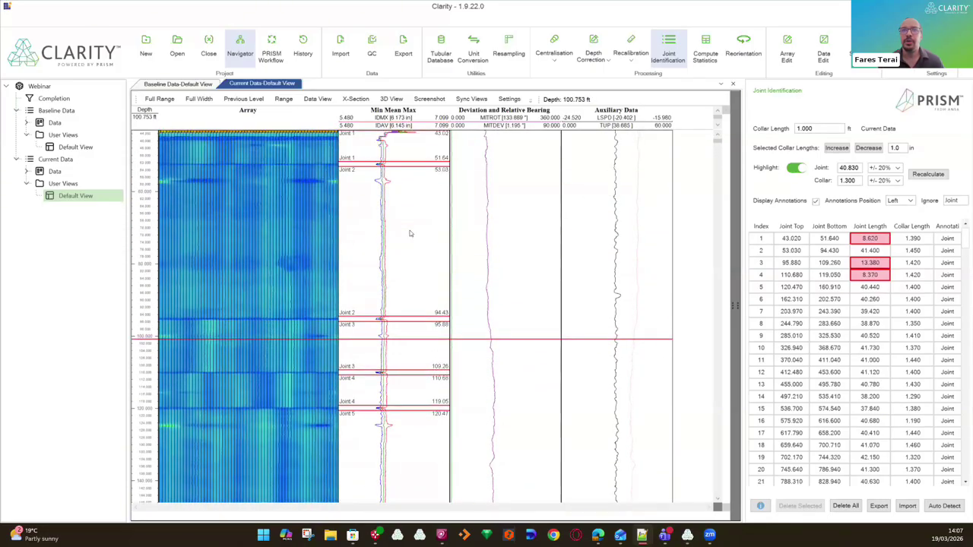
{"action": "left_click", "coordinate": [948, 263]}
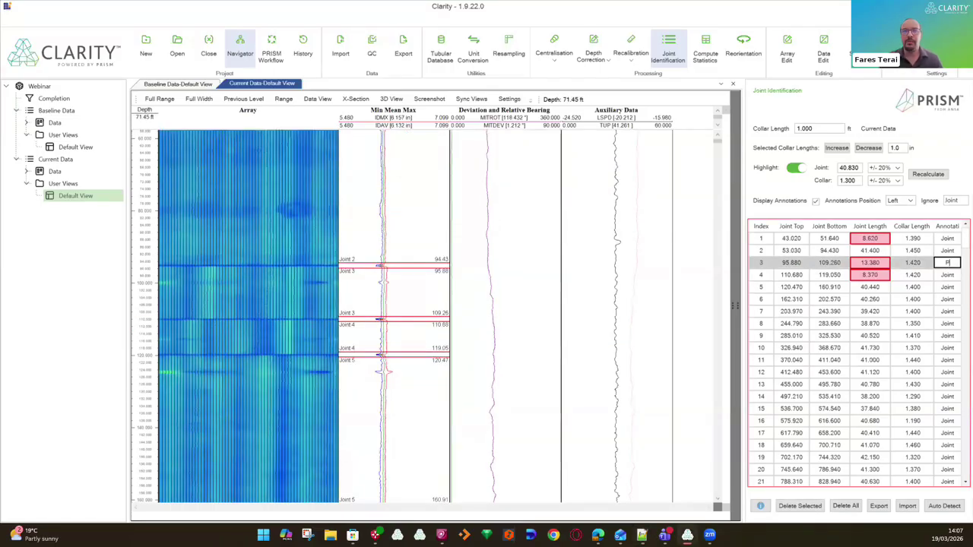
{"action": "type", "text": "Pup joint"}
{"action": "key", "text": "Return"}
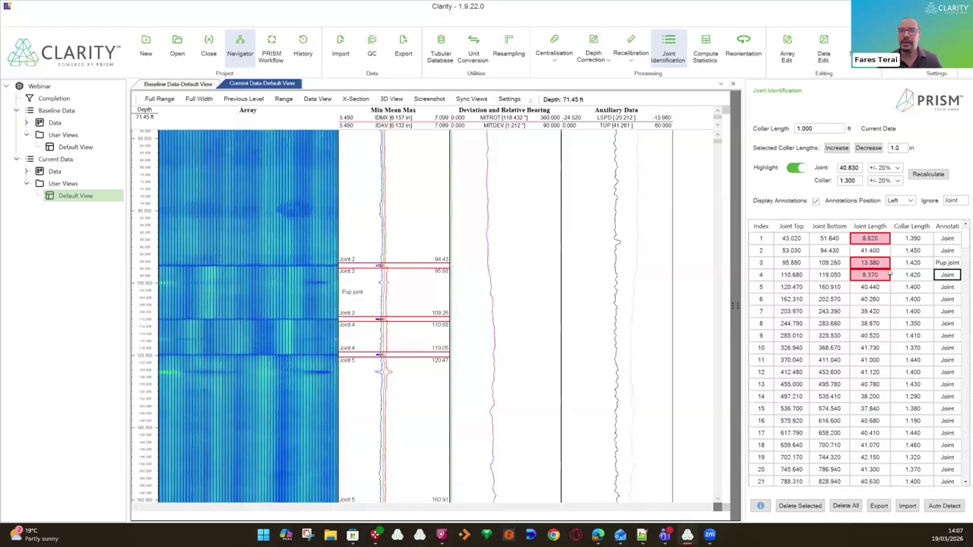
{"action": "left_click", "coordinate": [948, 275]}
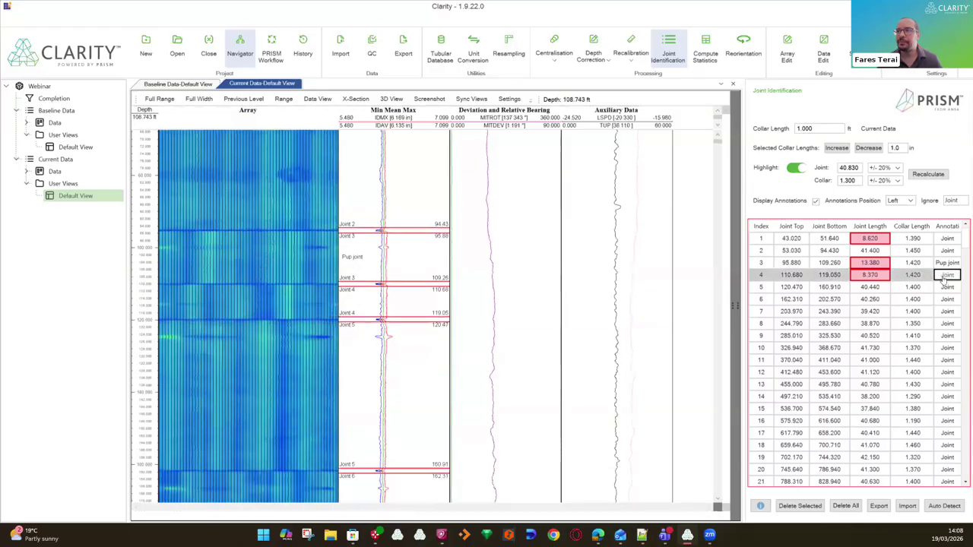
{"action": "type", "text": "Pup joint"}
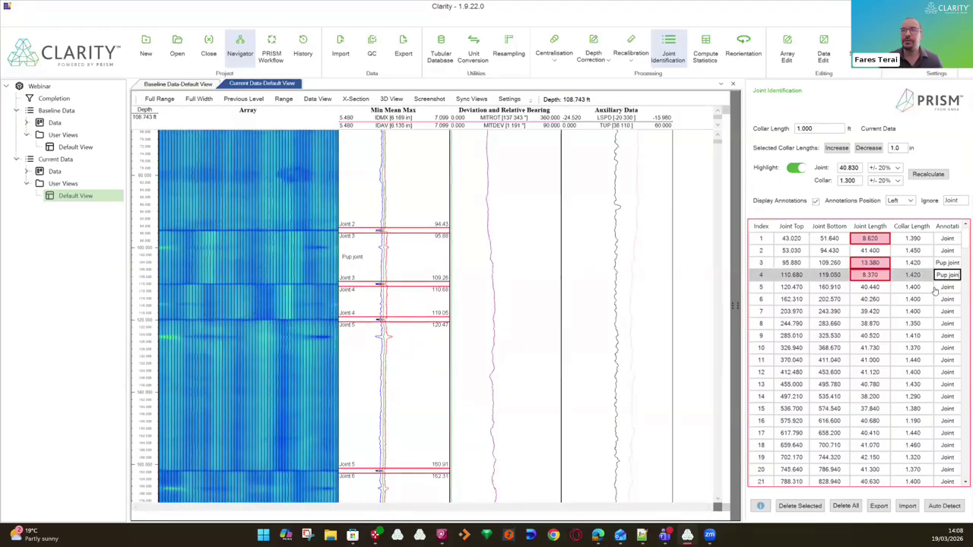
{"action": "key", "text": "Return"}
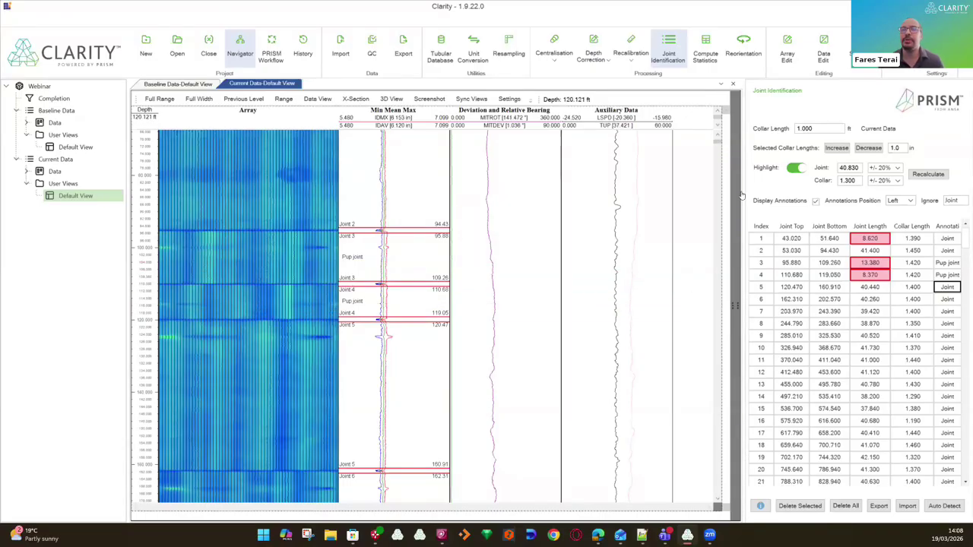
- Compute a PRISM Timelapse Match with Baseline Data as reference dataset A and Current Data as dataset B, using each dataset's own node
{"action": "left_click", "coordinate": [592, 61]}
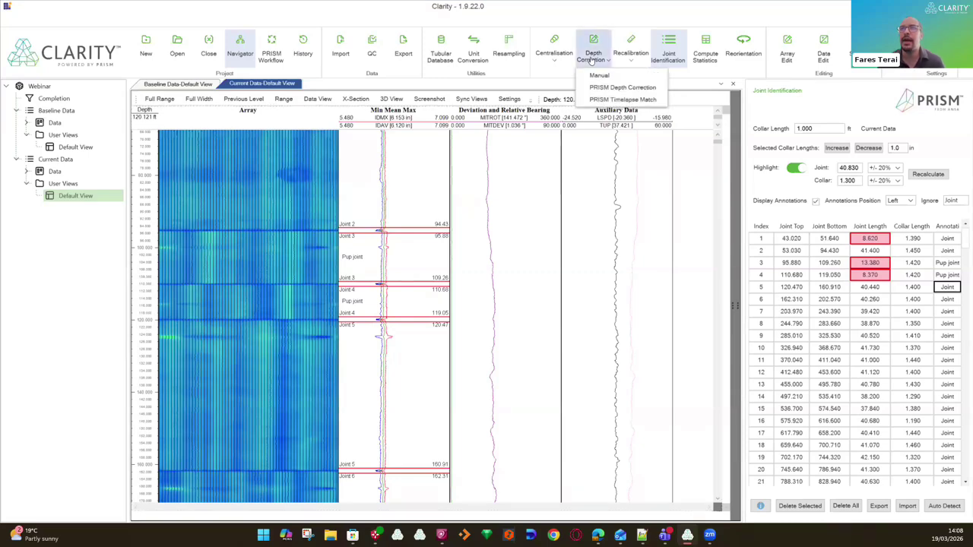
{"action": "left_click", "coordinate": [606, 101]}
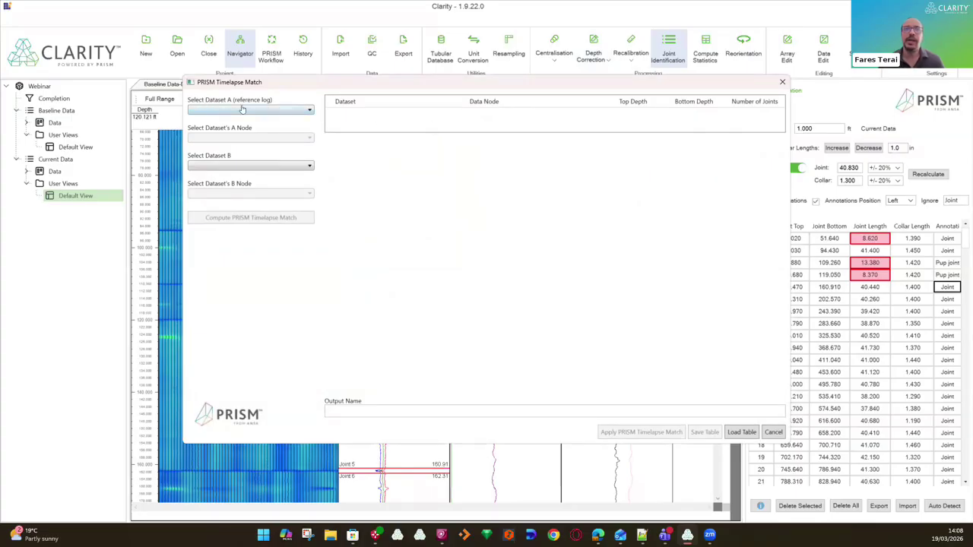
{"action": "left_click", "coordinate": [244, 110]}
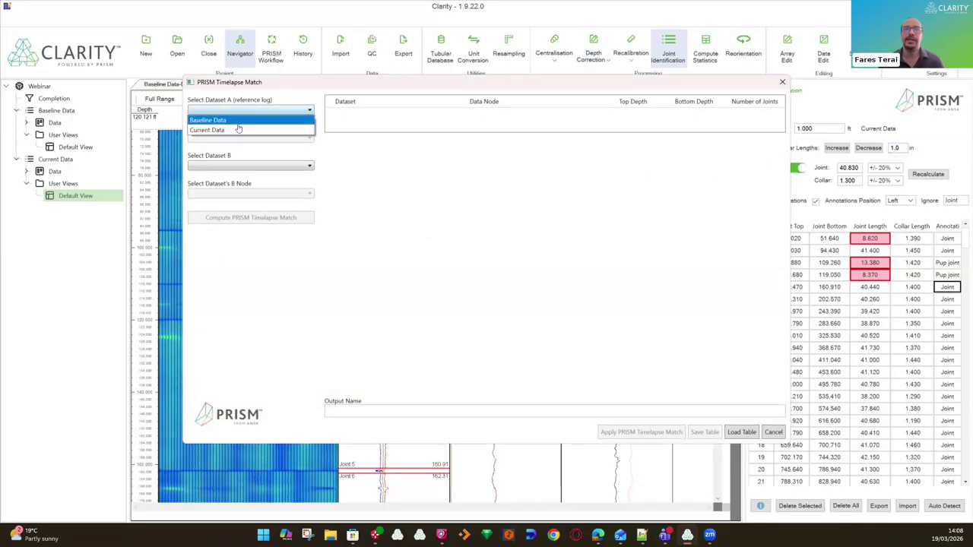
{"action": "left_click", "coordinate": [236, 120]}
{"action": "left_click", "coordinate": [229, 140]}
{"action": "left_click", "coordinate": [263, 149]}
{"action": "left_click", "coordinate": [282, 165]}
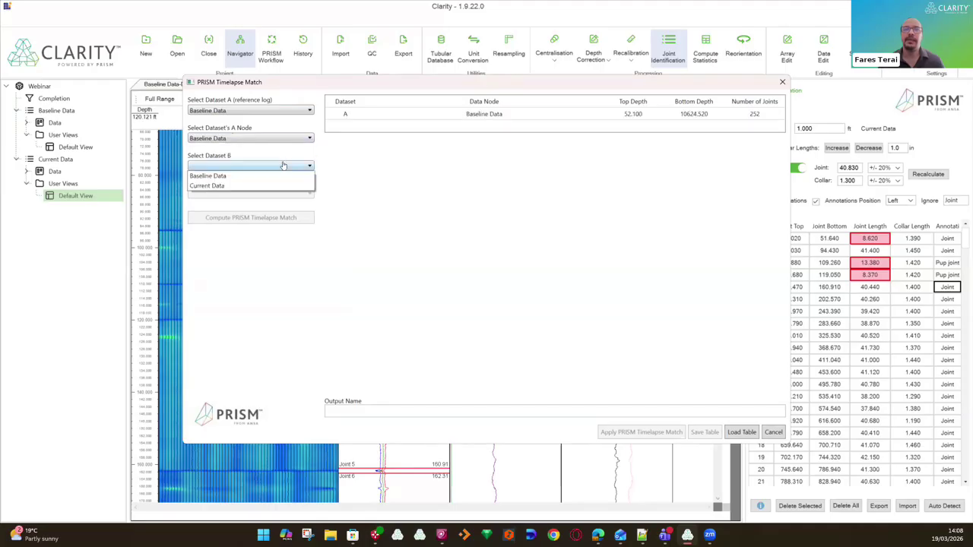
{"action": "left_click", "coordinate": [262, 186]}
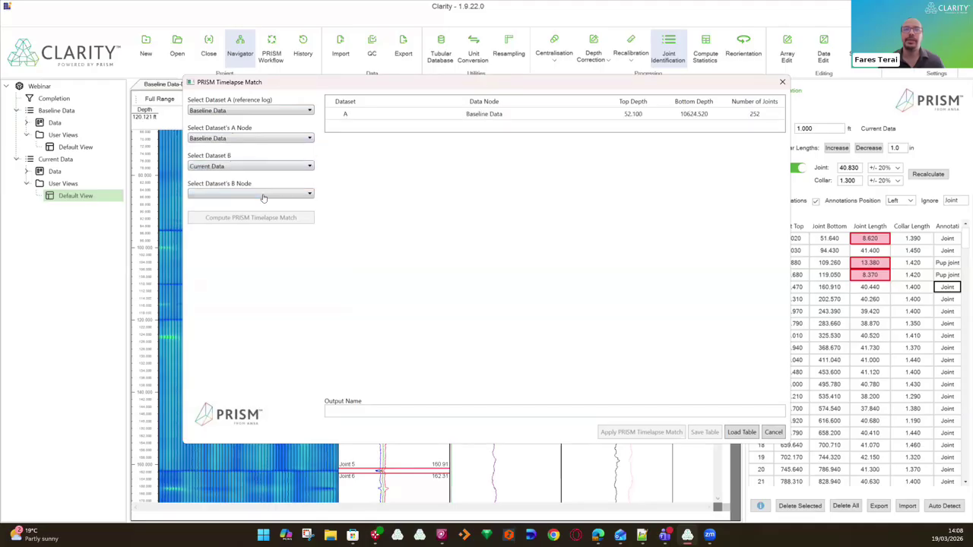
{"action": "left_click", "coordinate": [259, 196]}
{"action": "left_click", "coordinate": [223, 205]}
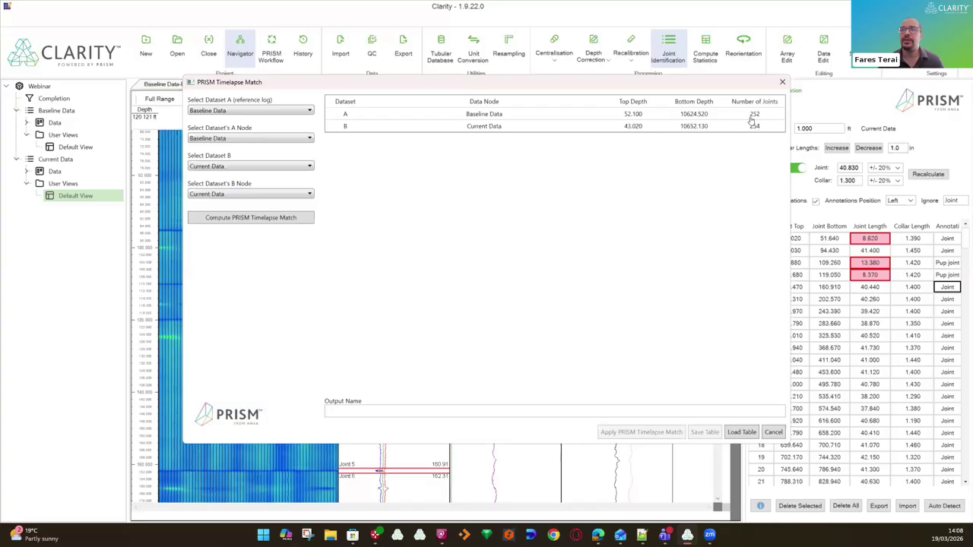
{"action": "left_click", "coordinate": [259, 222]}
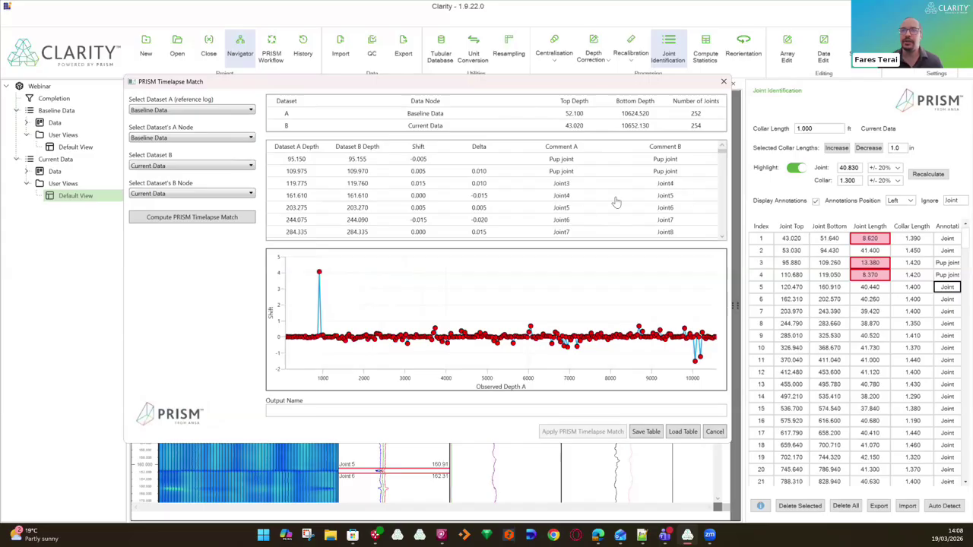
- Review the matched joint table and inspect the entry behind the largest positive shift in the chart
{"action": "left_click_drag", "start_coordinate": [719, 152], "coordinate": [720, 195]}
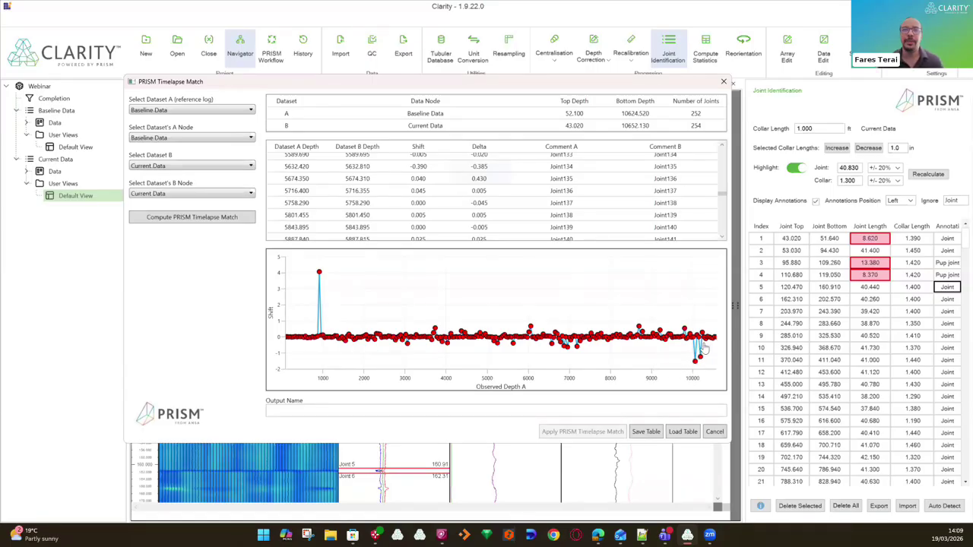
{"action": "left_click", "coordinate": [318, 274]}
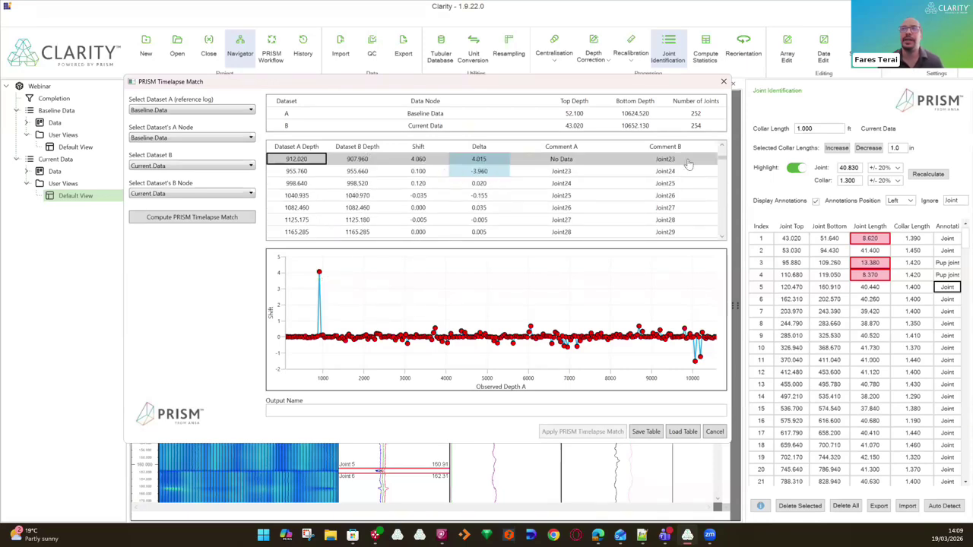
{"action": "scroll", "coordinate": [589, 194], "scroll_direction": "up", "scroll_amount": 1}
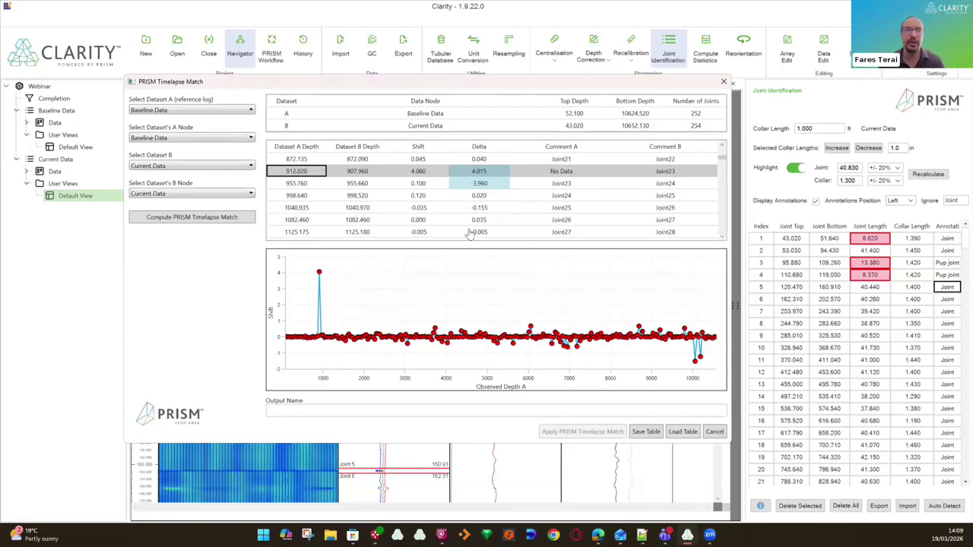
- Save the match table and apply the PRISM Timelapse Match with the output name Current Data - OnDepth
{"action": "left_click", "coordinate": [492, 414]}
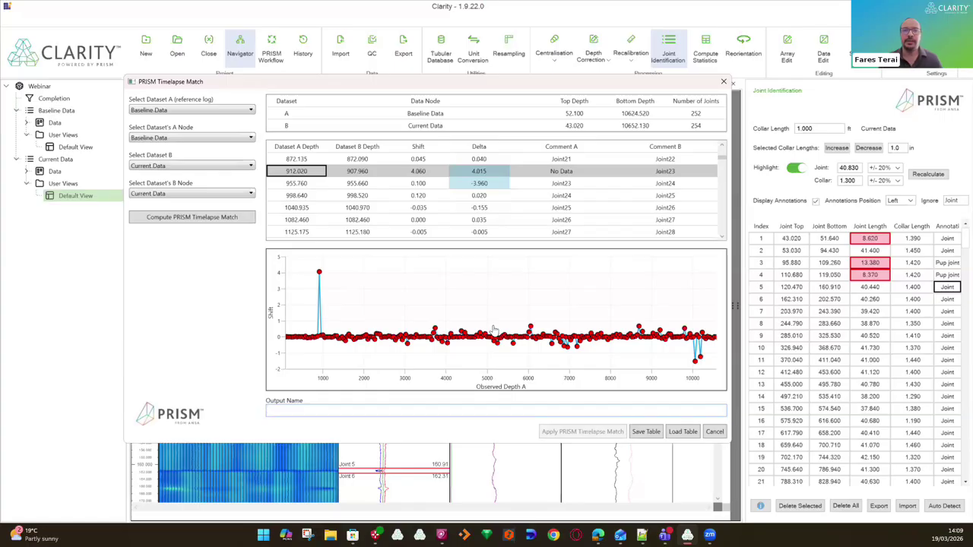
{"action": "type", "text": "Current Da"}
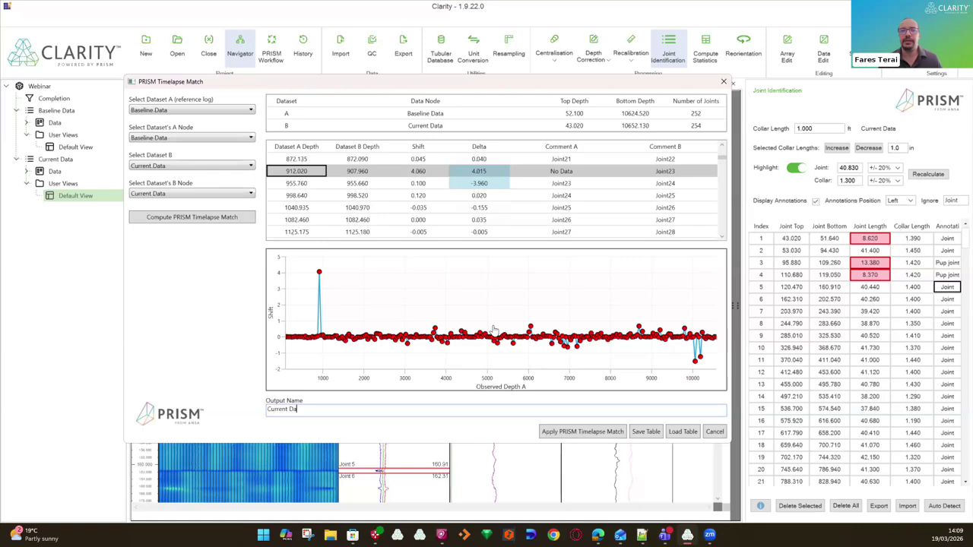
{"action": "type", "text": "ta - Or"}
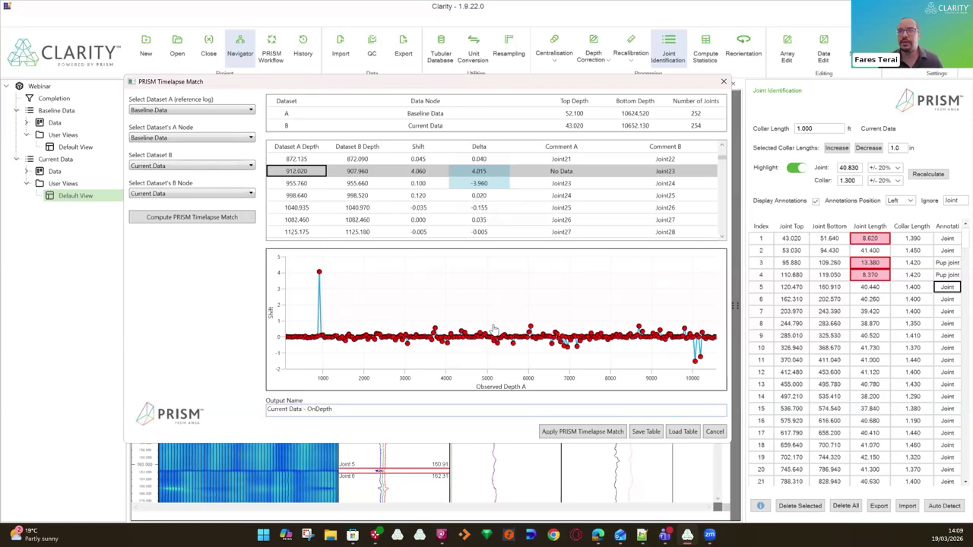
{"action": "left_click", "coordinate": [644, 431]}
{"action": "left_click", "coordinate": [487, 283]}
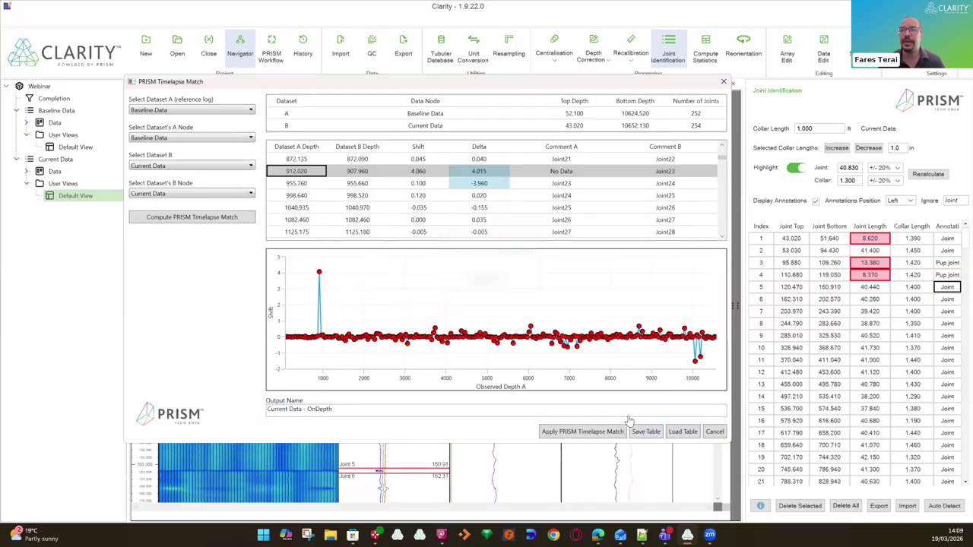
{"action": "left_click", "coordinate": [597, 432]}
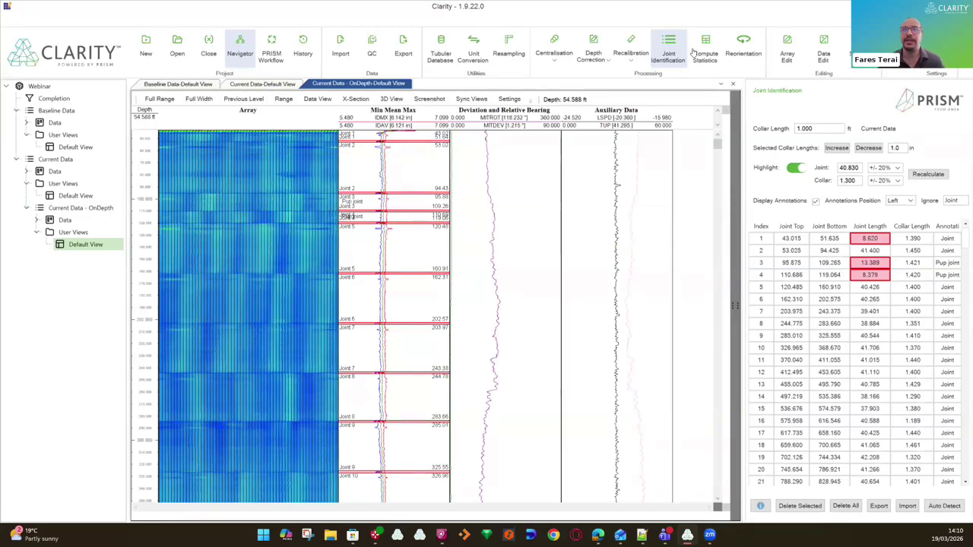
- Close joint identification and the original Current Data view, then dock the Current Data - OnDepth view beside the Baseline Data view
{"action": "left_click", "coordinate": [664, 47]}
{"action": "left_click", "coordinate": [258, 85]}
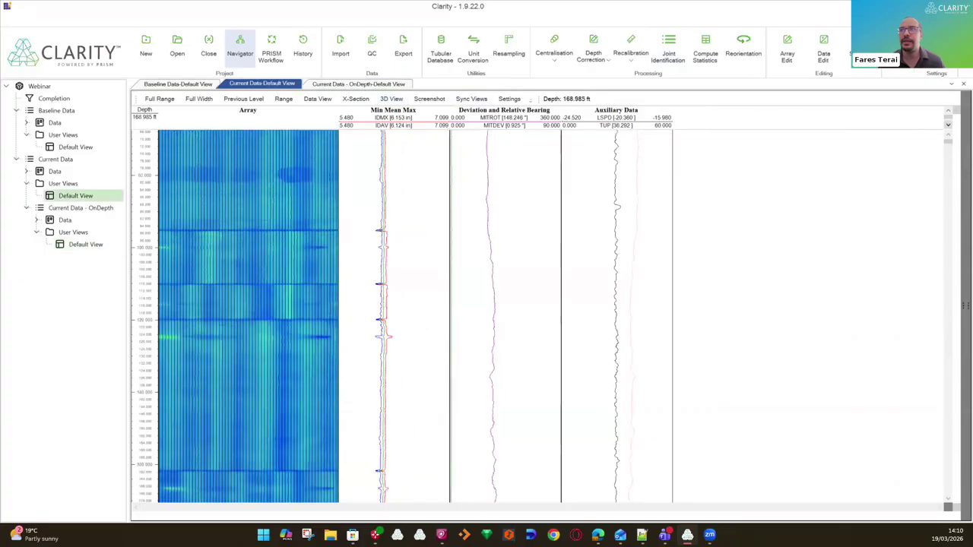
{"action": "left_click", "coordinate": [958, 86]}
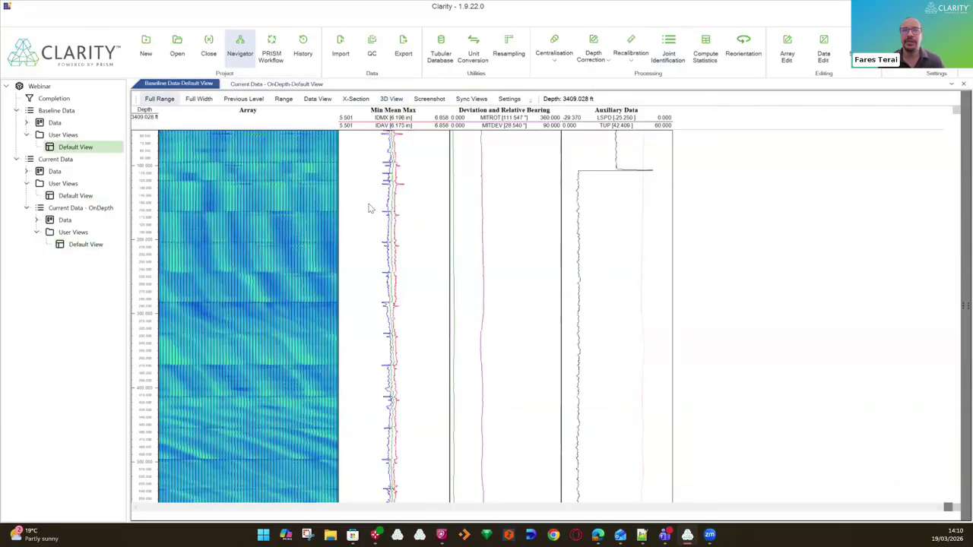
{"action": "left_click_drag", "start_coordinate": [275, 83], "coordinate": [619, 265]}
{"action": "mouse_move", "coordinate": [538, 339]}
{"action": "left_mouse_down"}
{"action": "mouse_move", "coordinate": [389, 220]}
{"action": "mouse_move", "coordinate": [385, 320]}
{"action": "mouse_move", "coordinate": [385, 303]}
{"action": "left_mouse_up"}
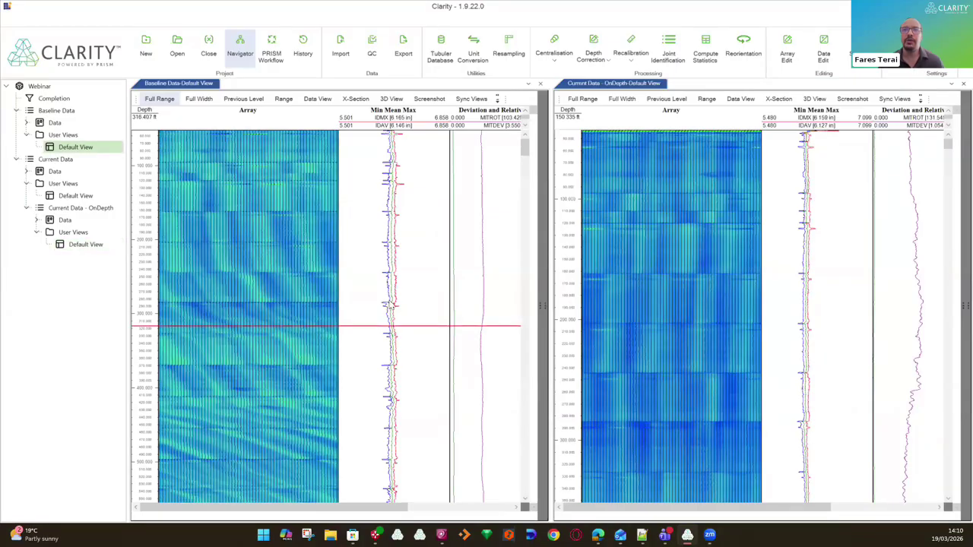
- Sync the baseline and OnDepth views around the 95 to 135 ft interval and compare the collars and other features
{"action": "scroll", "coordinate": [392, 305], "scroll_direction": "down", "scroll_amount": 8}
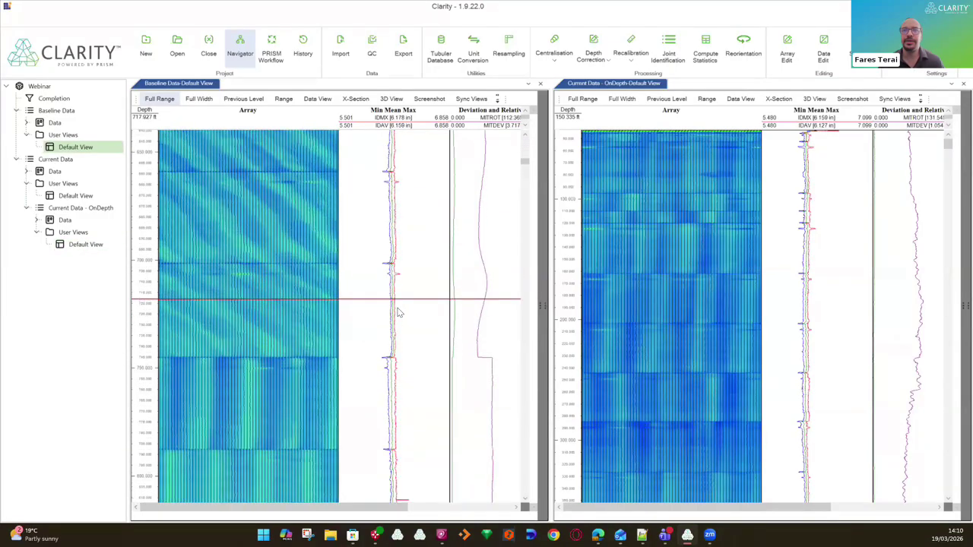
{"action": "scroll", "coordinate": [399, 312], "scroll_direction": "up", "scroll_amount": 2}
{"action": "scroll", "coordinate": [398, 312], "scroll_direction": "up", "scroll_amount": 12}
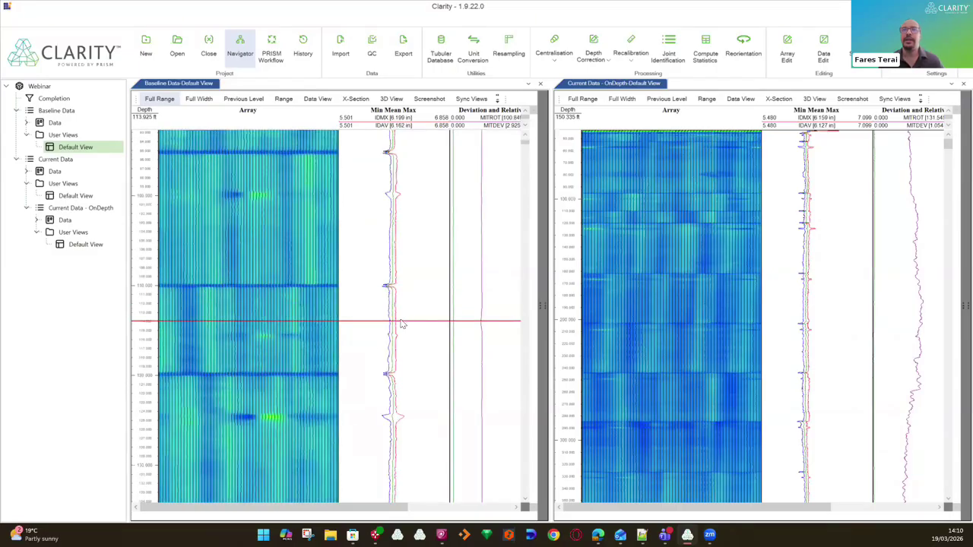
{"action": "scroll", "coordinate": [403, 241], "scroll_direction": "up", "scroll_amount": 2}
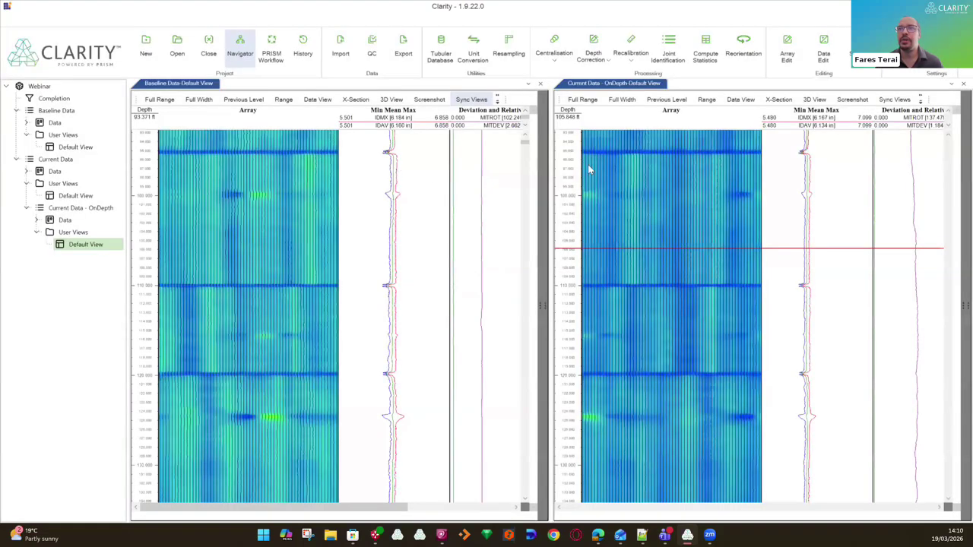
{"action": "left_click", "coordinate": [288, 320]}
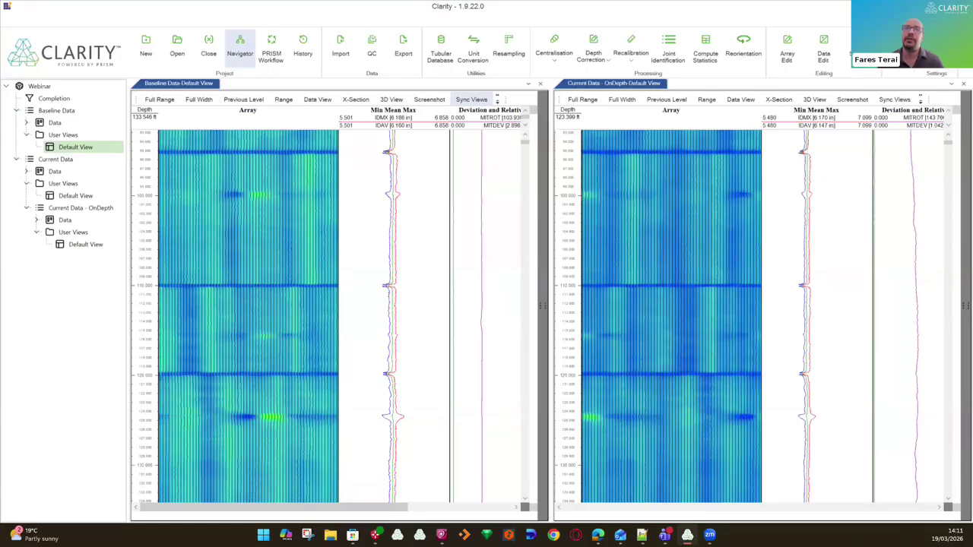
{"action": "left_click", "coordinate": [920, 469]}
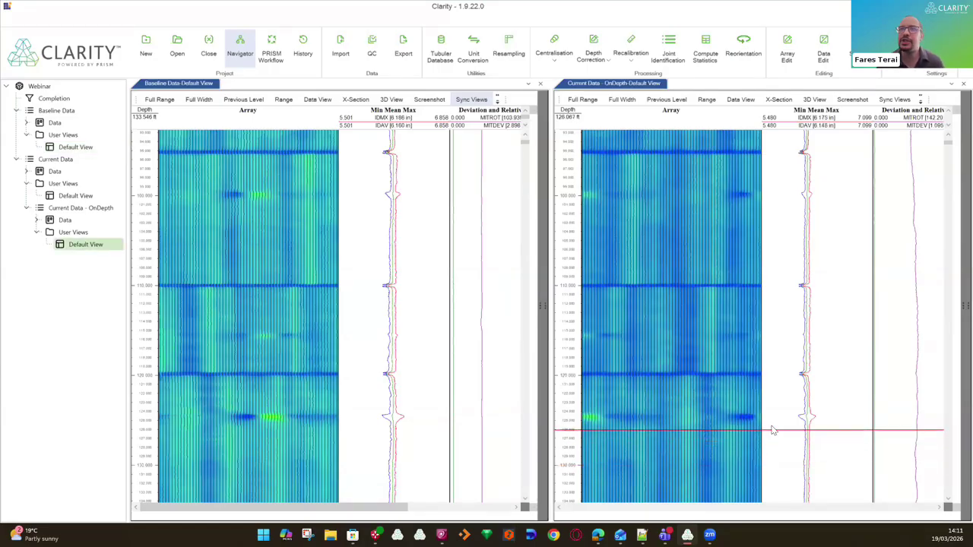
{"action": "left_click", "coordinate": [407, 423]}
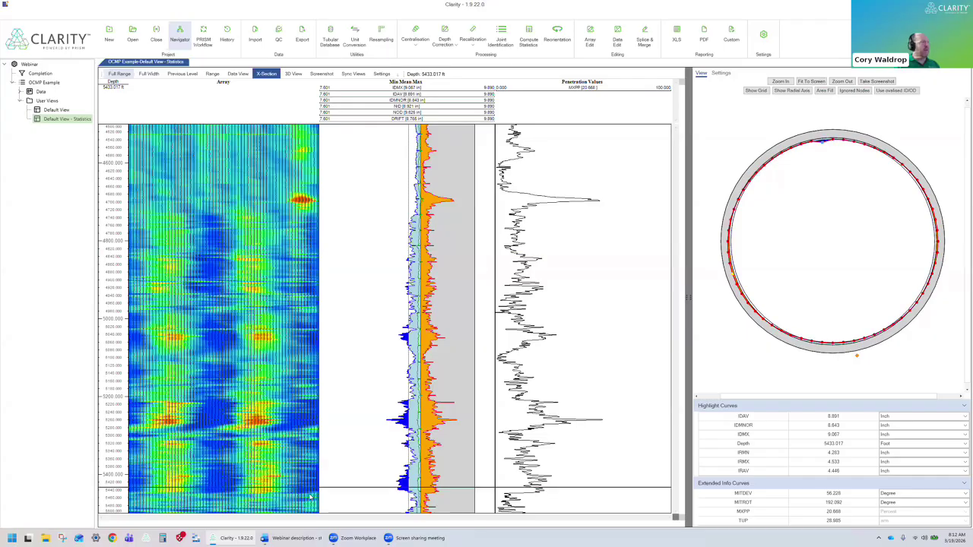
- Inspect the OCMP Example cross-sections near 5,450 ft and 4,730 ft and at the penetration peak near 4,690 ft
{"action": "left_click", "coordinate": [309, 495]}
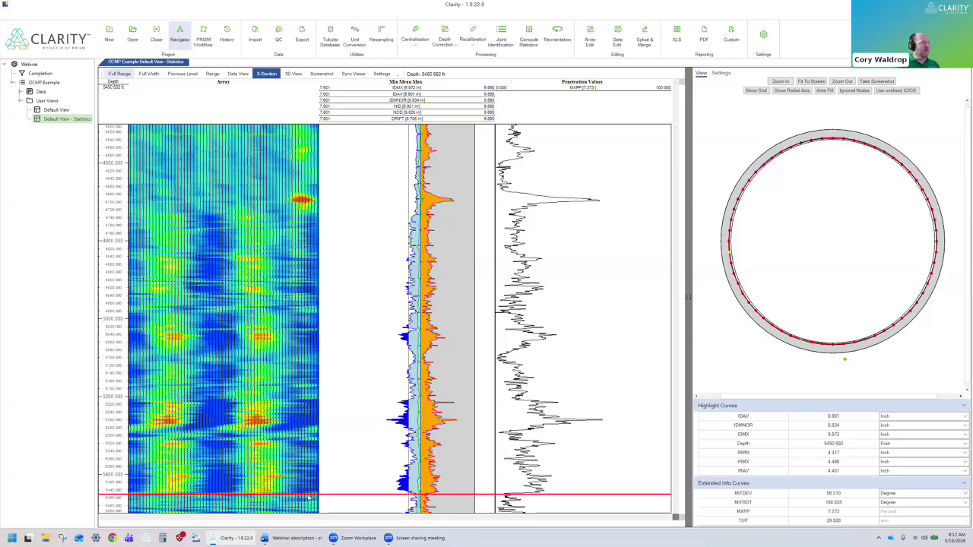
{"action": "left_click", "coordinate": [309, 367]}
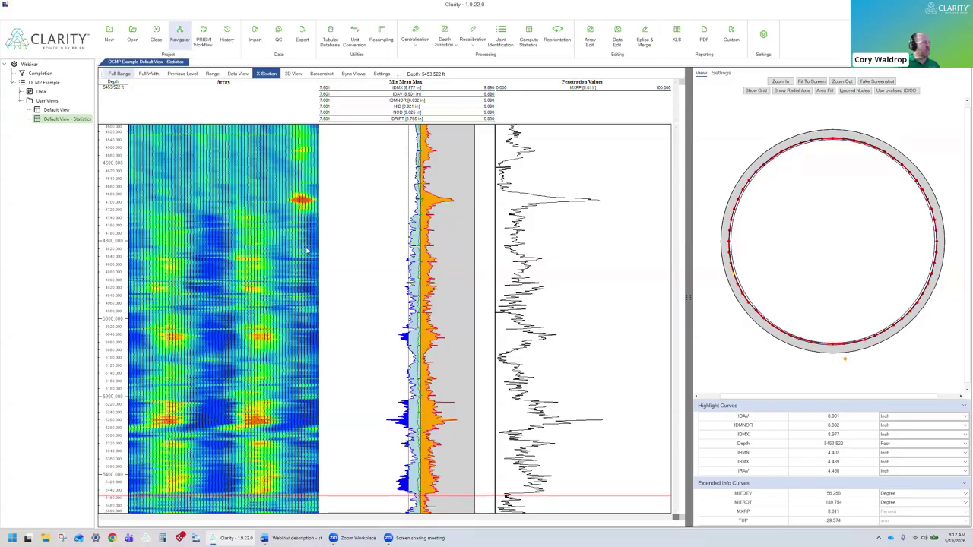
{"action": "left_click", "coordinate": [340, 218]}
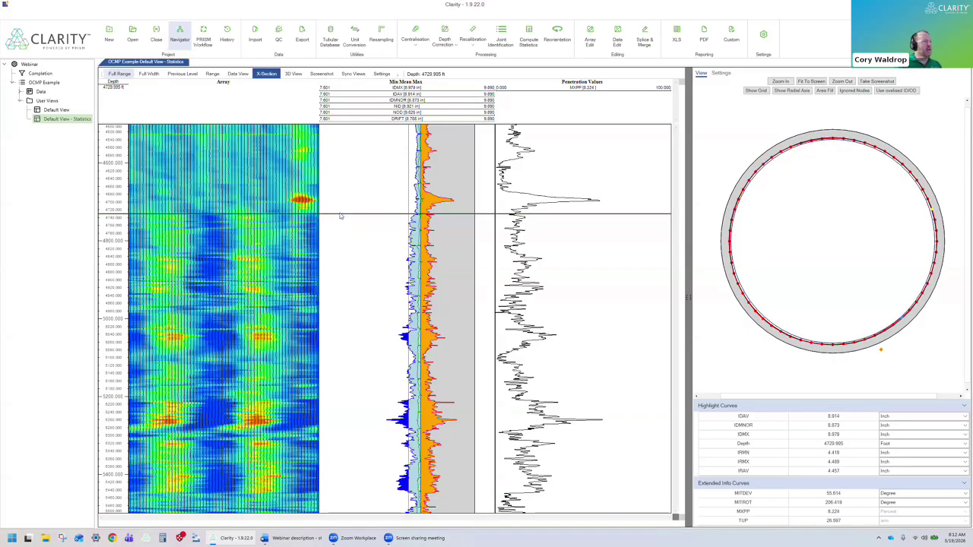
{"action": "left_click", "coordinate": [340, 213]}
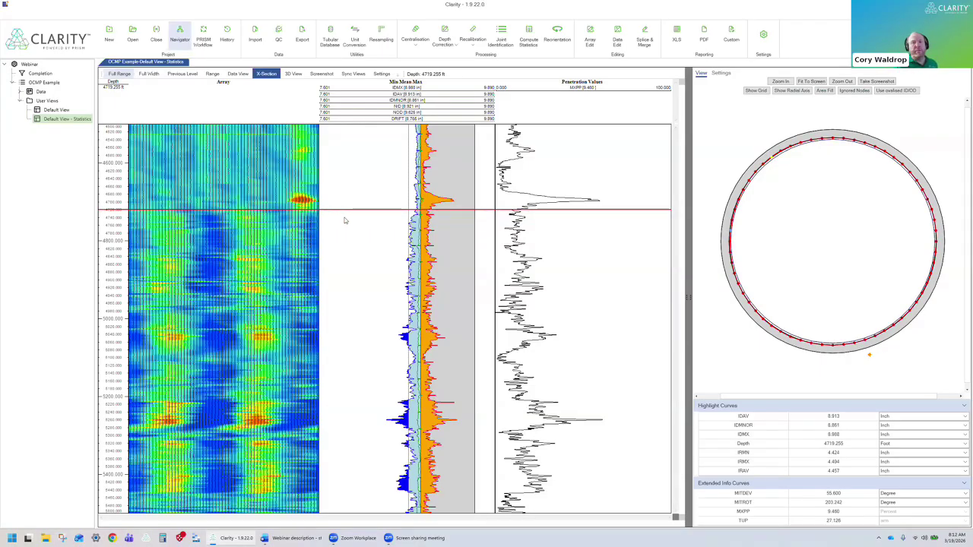
{"action": "left_click", "coordinate": [343, 219]}
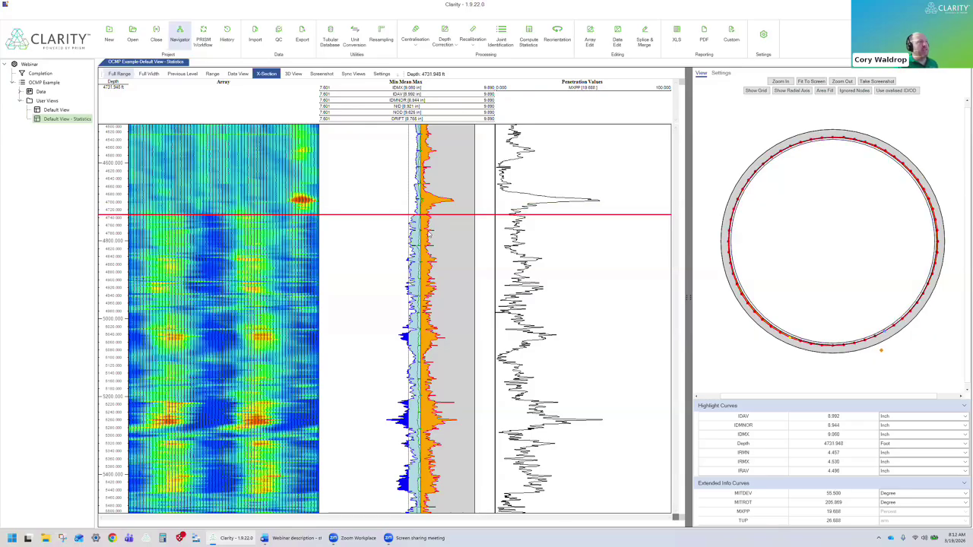
{"action": "left_click_drag", "start_coordinate": [426, 224], "coordinate": [526, 289]}
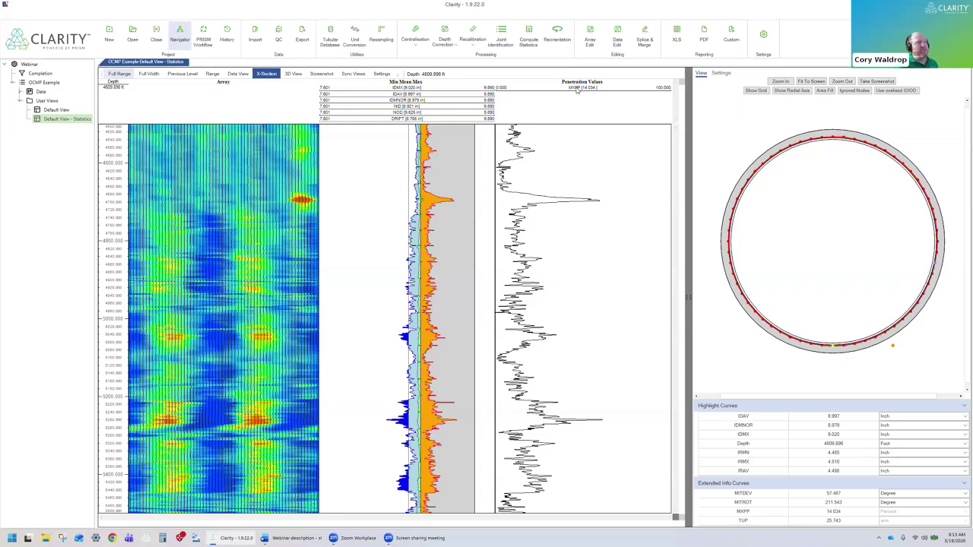
{"action": "left_click", "coordinate": [380, 361]}
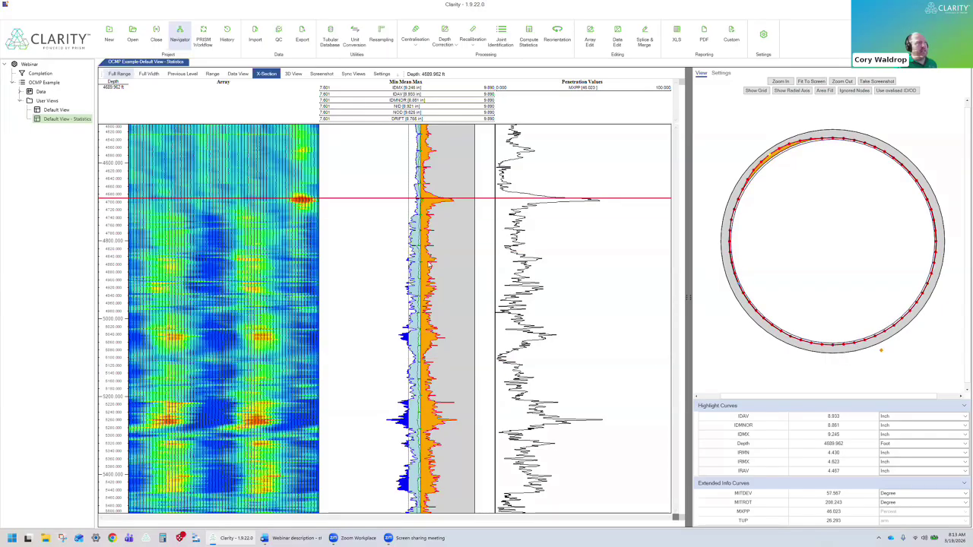
- Display the cross-section at the penetration peak near 5,259 ft using the ovalised ID/OD
{"action": "left_click", "coordinate": [432, 256]}
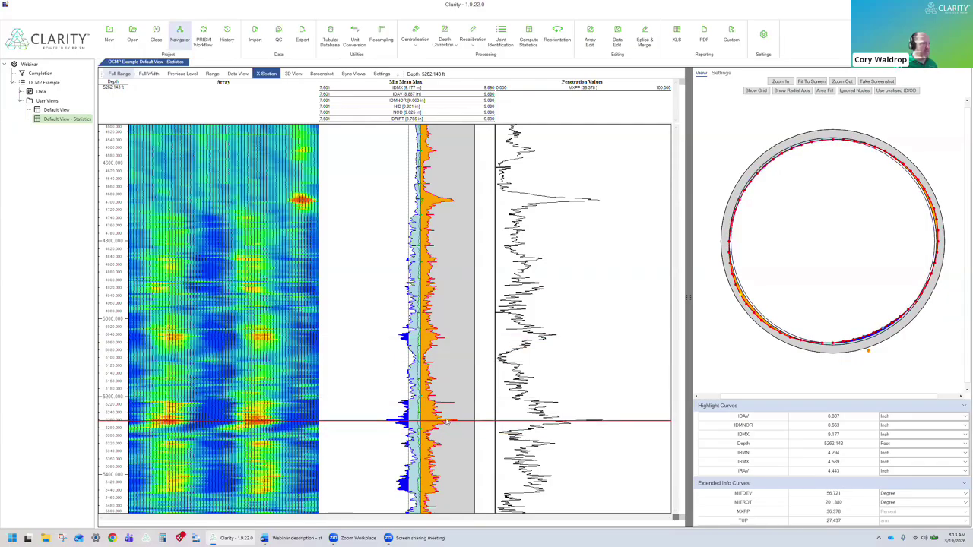
{"action": "scroll", "coordinate": [447, 425], "scroll_direction": "up", "scroll_amount": 2}
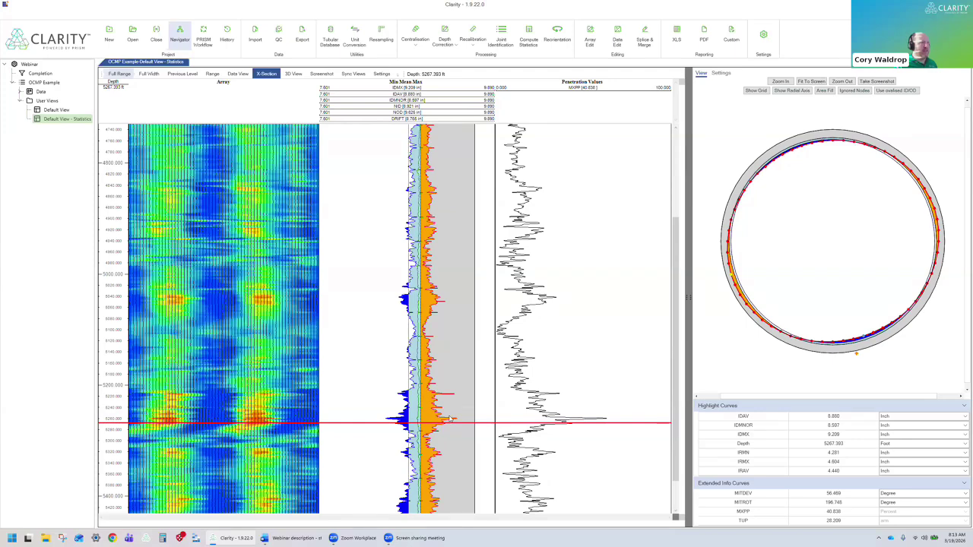
{"action": "scroll", "coordinate": [562, 403], "scroll_direction": "up", "scroll_amount": 2}
{"action": "scroll", "coordinate": [661, 399], "scroll_direction": "up", "scroll_amount": 4}
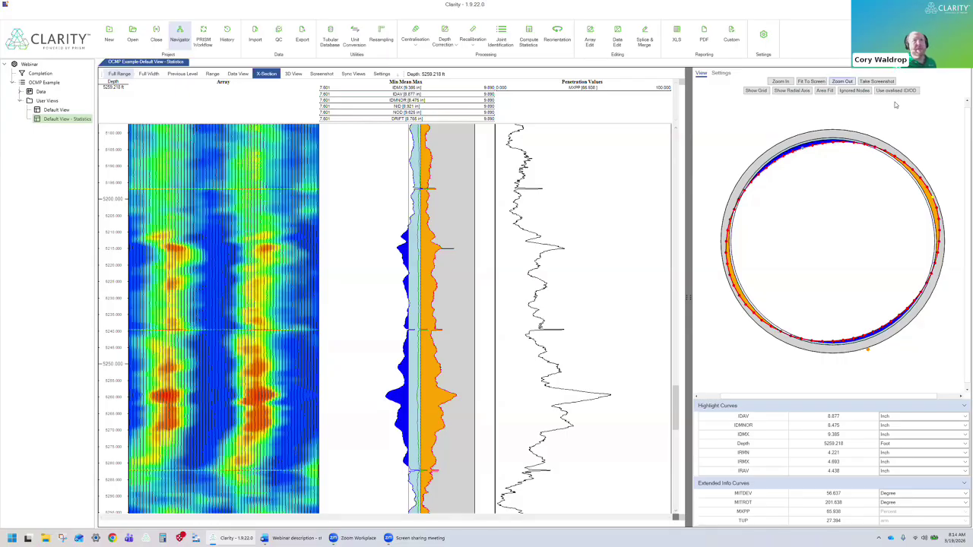
{"action": "left_click", "coordinate": [625, 254]}
{"action": "left_click_drag", "start_coordinate": [479, 340], "coordinate": [608, 399]}
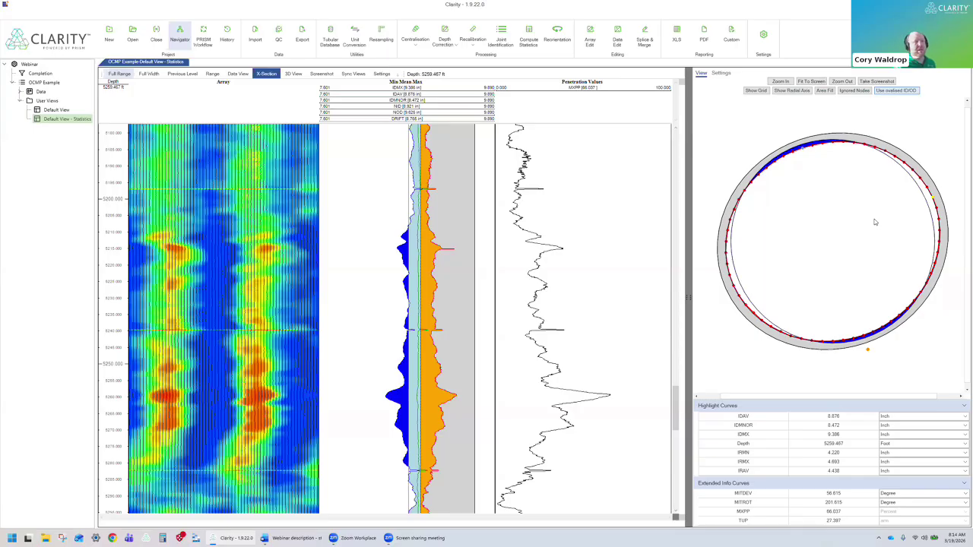
- Add OCMP to the extended info curves shown with the cross-section and save the settings
{"action": "left_click", "coordinate": [721, 73]}
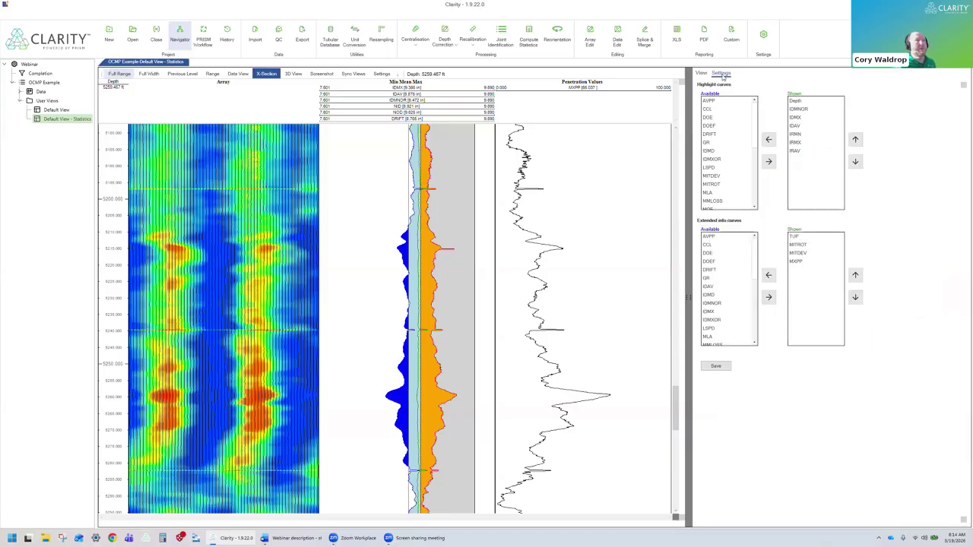
{"action": "scroll", "coordinate": [753, 320], "scroll_direction": "down", "scroll_amount": 2}
{"action": "scroll", "coordinate": [756, 327], "scroll_direction": "down", "scroll_amount": 3}
{"action": "left_click", "coordinate": [712, 337]}
{"action": "left_click", "coordinate": [768, 298]}
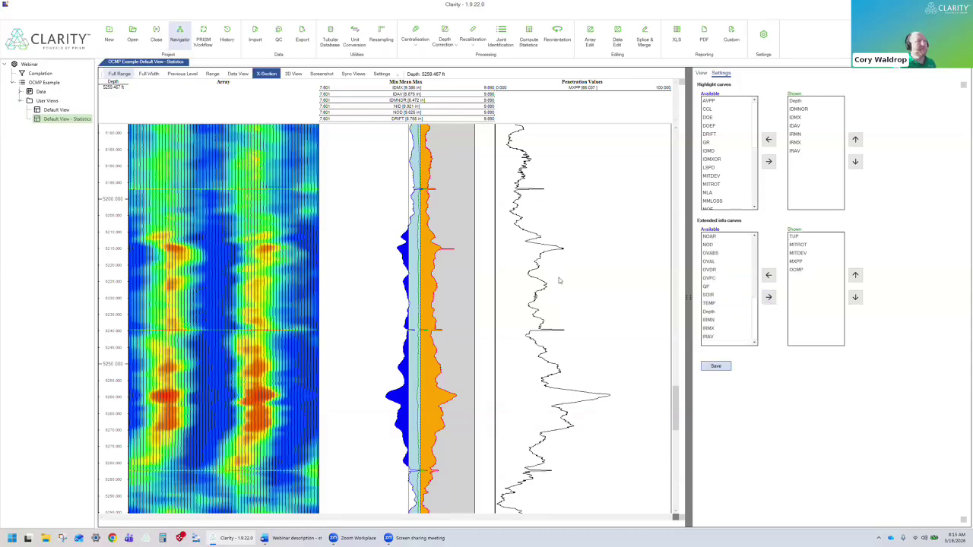
- Add the OCMP and OVABS curves to the Penetration Values panel of the Default View - Statistics
{"action": "left_click", "coordinate": [485, 281]}
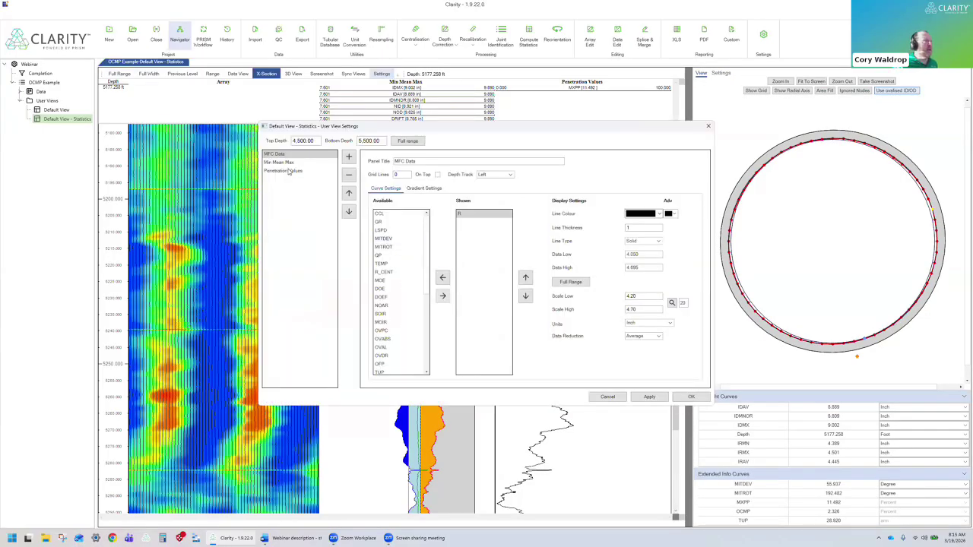
{"action": "left_click_drag", "start_coordinate": [426, 268], "coordinate": [427, 346]}
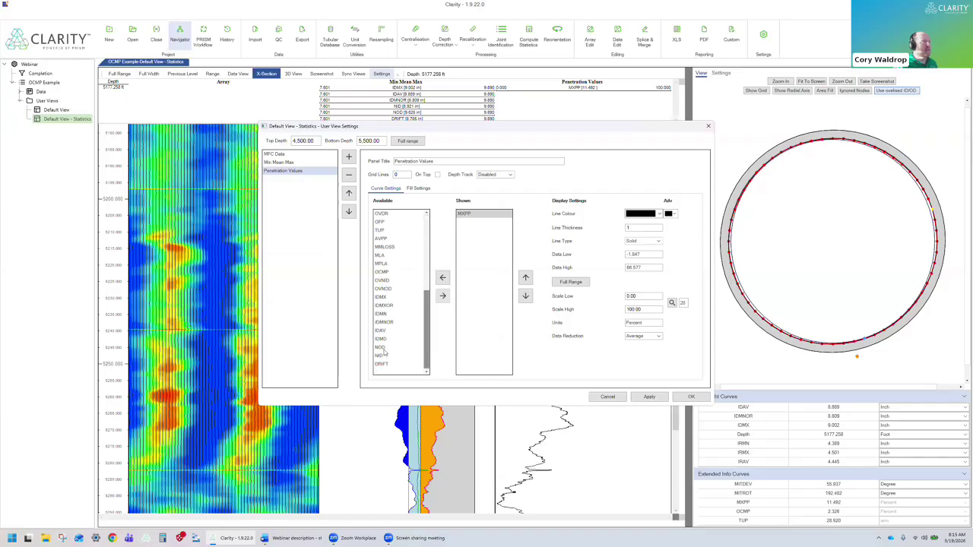
{"action": "left_click", "coordinate": [381, 272]}
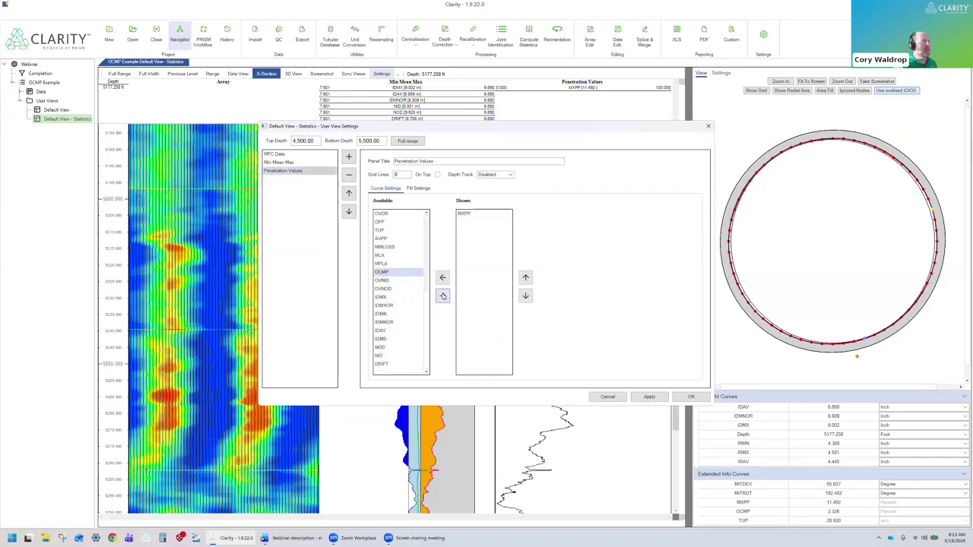
{"action": "left_click", "coordinate": [443, 296]}
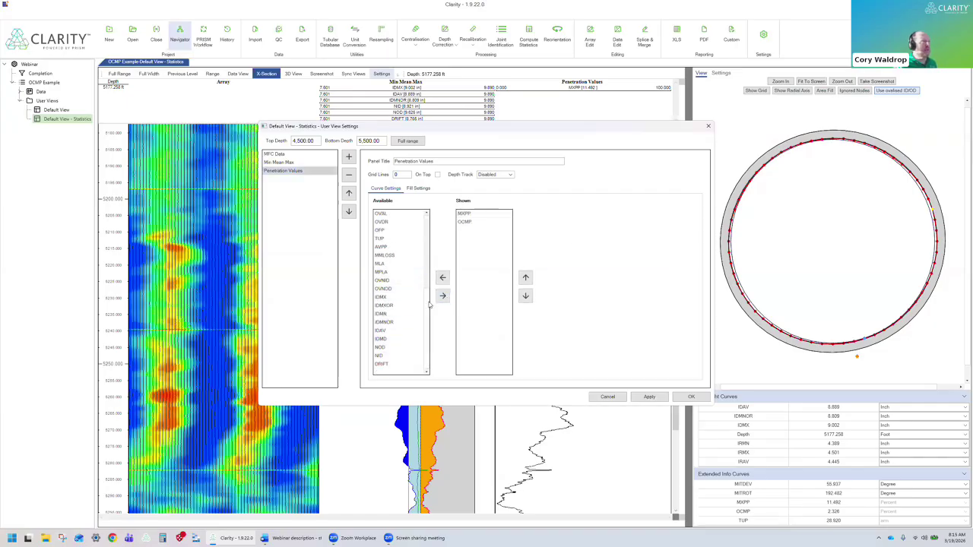
{"action": "scroll", "coordinate": [431, 295], "scroll_direction": "up", "scroll_amount": 2}
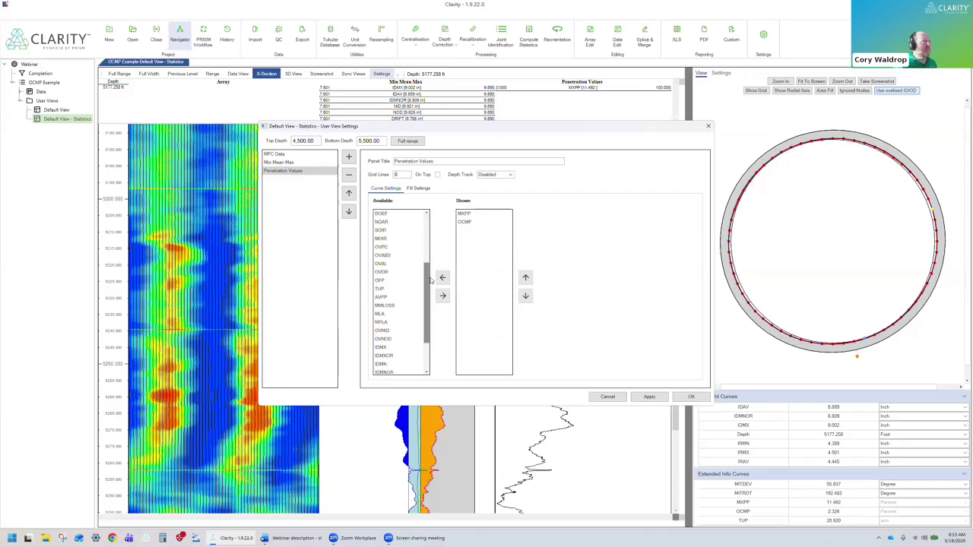
{"action": "left_click", "coordinate": [387, 259]}
{"action": "left_click", "coordinate": [443, 296]}
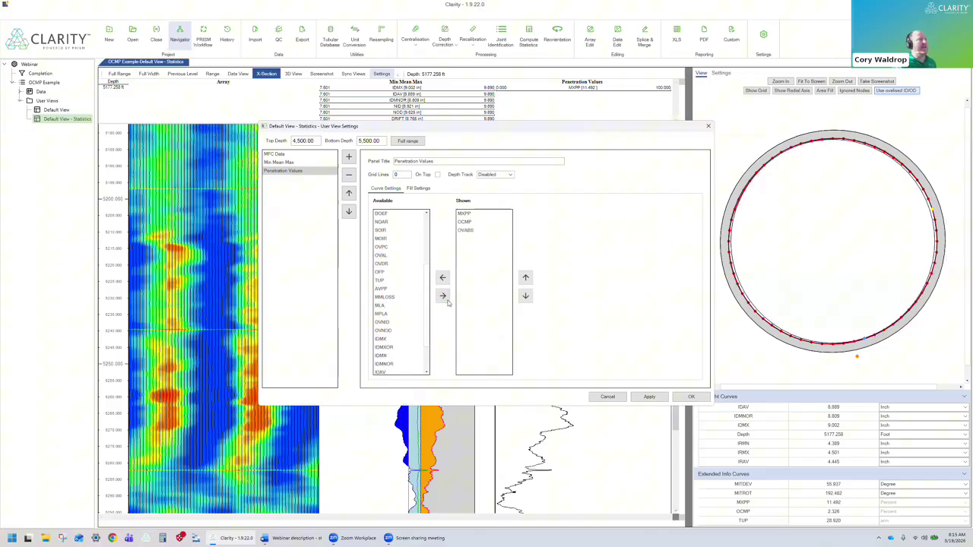
- Colour the OCMP curve red and set its scale from 0 to 100 percent
{"action": "left_click", "coordinate": [465, 222]}
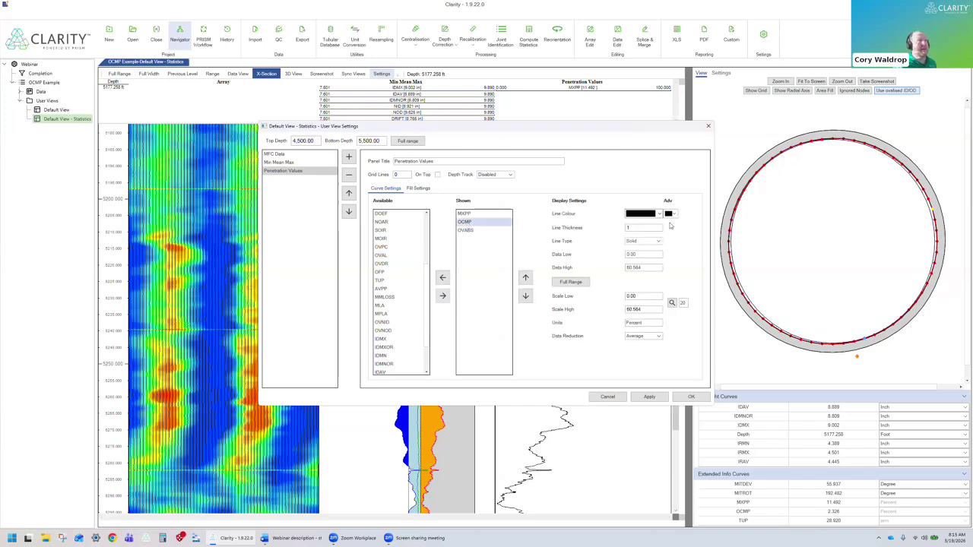
{"action": "left_click", "coordinate": [658, 213]}
{"action": "double_click", "coordinate": [629, 297]}
{"action": "key", "text": "Tab"}
{"action": "type", "text": "100"}
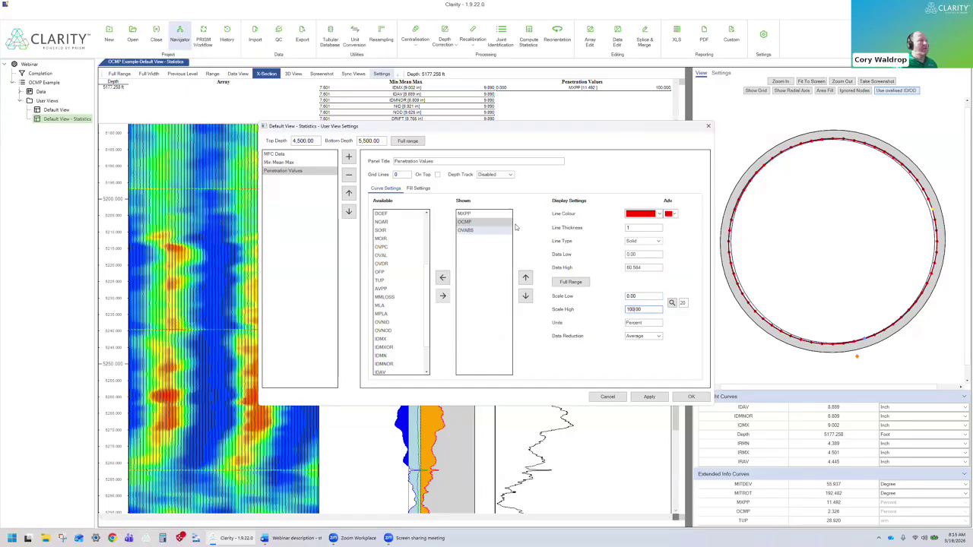
- Colour the OVABS curve blue, set its scale from 20 to 0, and accept the view settings
{"action": "left_click", "coordinate": [465, 230]}
{"action": "left_click", "coordinate": [659, 213]}
{"action": "left_click", "coordinate": [668, 325]}
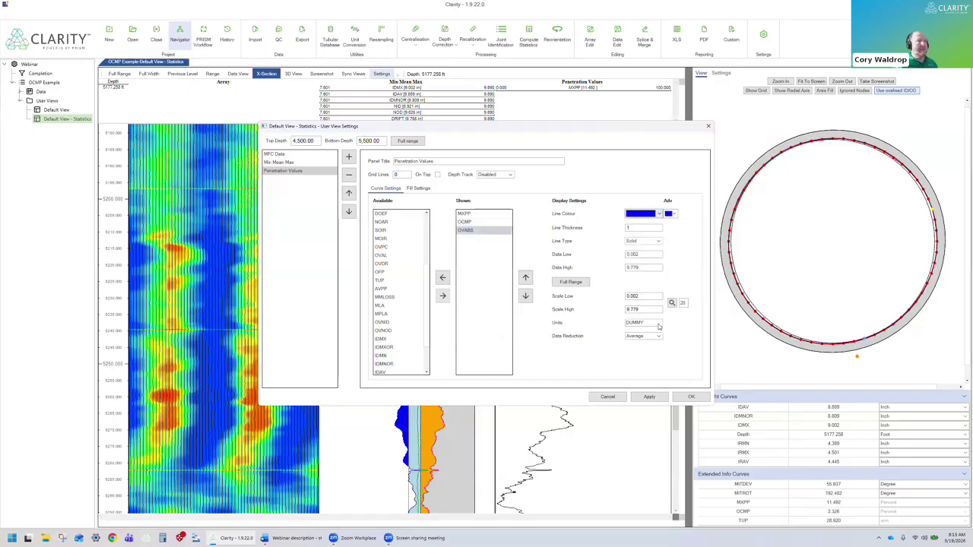
{"action": "double_click", "coordinate": [628, 296]}
{"action": "type", "text": "-20"}
{"action": "key", "text": "Tab"}
{"action": "left_click", "coordinate": [691, 397]}
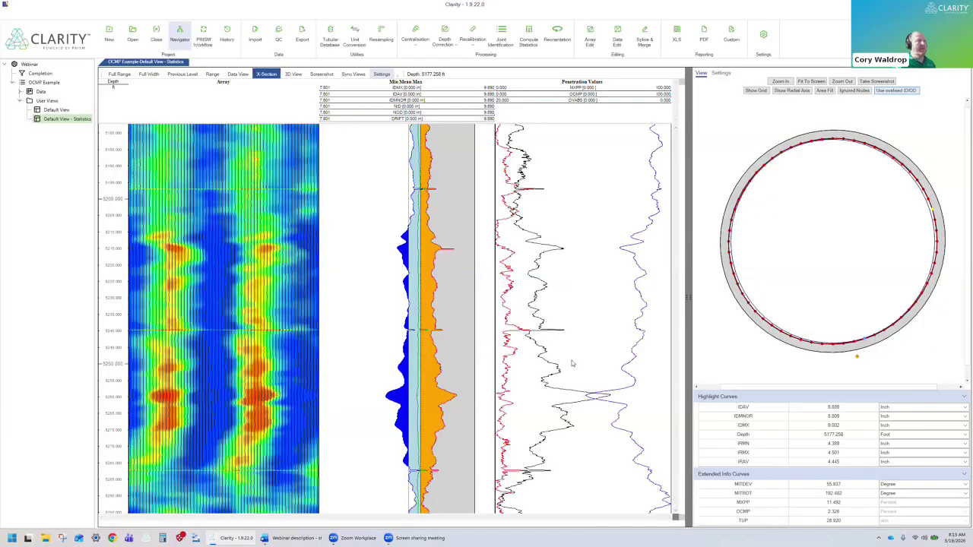
- Compare the MXPP, OCMP and OVABS curves from the ovalised interval near 5,260 ft up to the peak near 4,690 ft
{"action": "left_click_drag", "start_coordinate": [573, 363], "coordinate": [554, 345]}
{"action": "scroll", "coordinate": [481, 326], "scroll_direction": "down", "scroll_amount": 2}
{"action": "scroll", "coordinate": [480, 327], "scroll_direction": "down", "scroll_amount": 2}
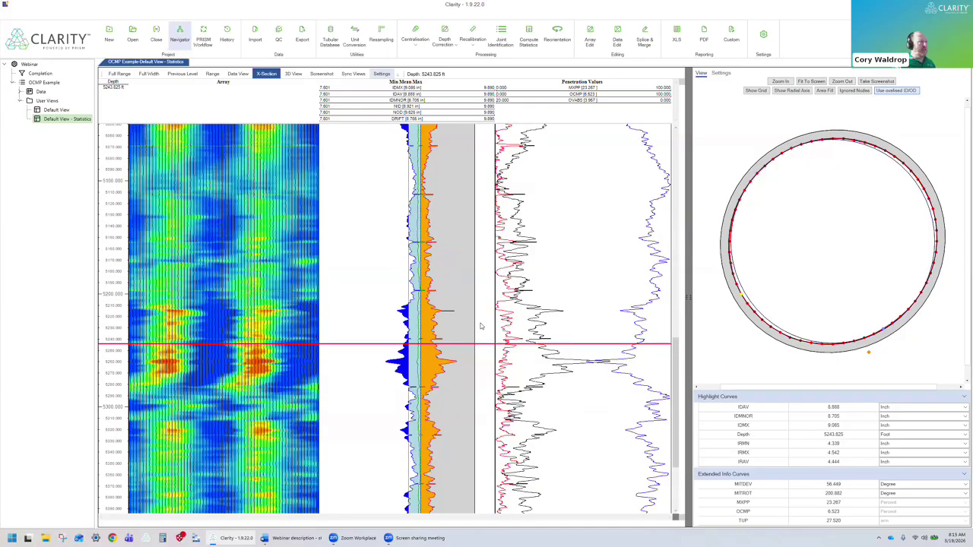
{"action": "scroll", "coordinate": [480, 327], "scroll_direction": "up", "scroll_amount": 3}
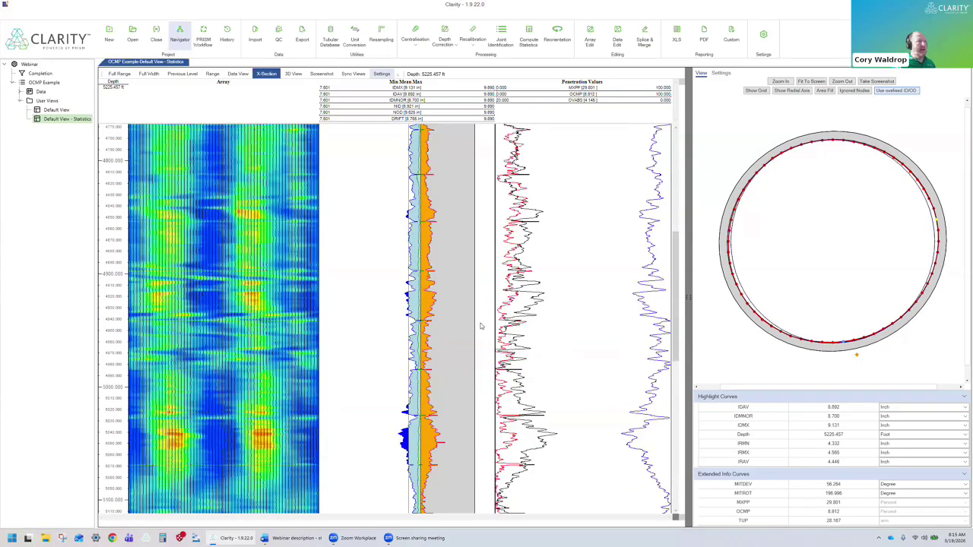
{"action": "scroll", "coordinate": [481, 327], "scroll_direction": "up", "scroll_amount": 3}
{"action": "left_click", "coordinate": [666, 130]}
{"action": "left_click_drag", "start_coordinate": [667, 129], "coordinate": [669, 270]}
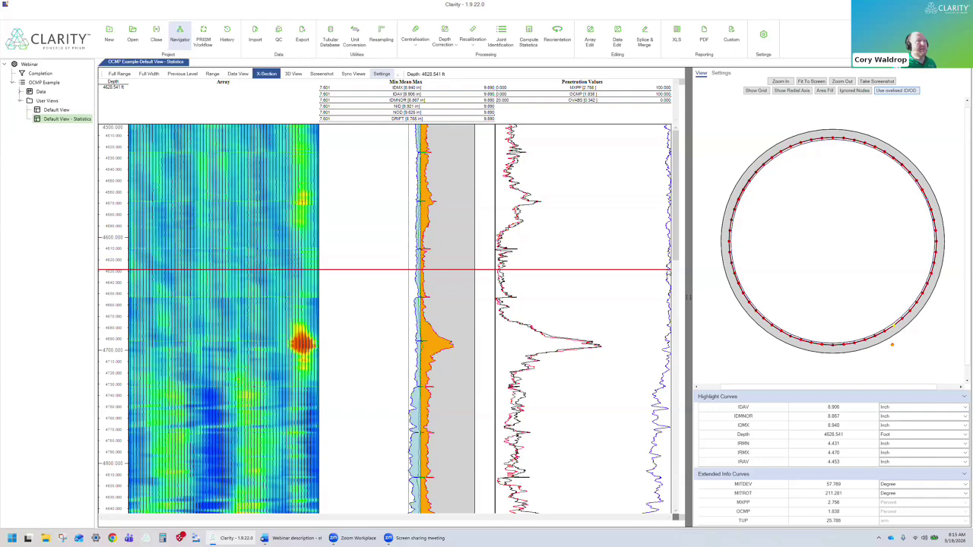
- Compare the MXPP, OCMP and OVABS curves at depths between about 4,520 ft and 4,727 ft
{"action": "left_click", "coordinate": [670, 161]}
{"action": "left_click", "coordinate": [669, 135]}
{"action": "left_click", "coordinate": [670, 351]}
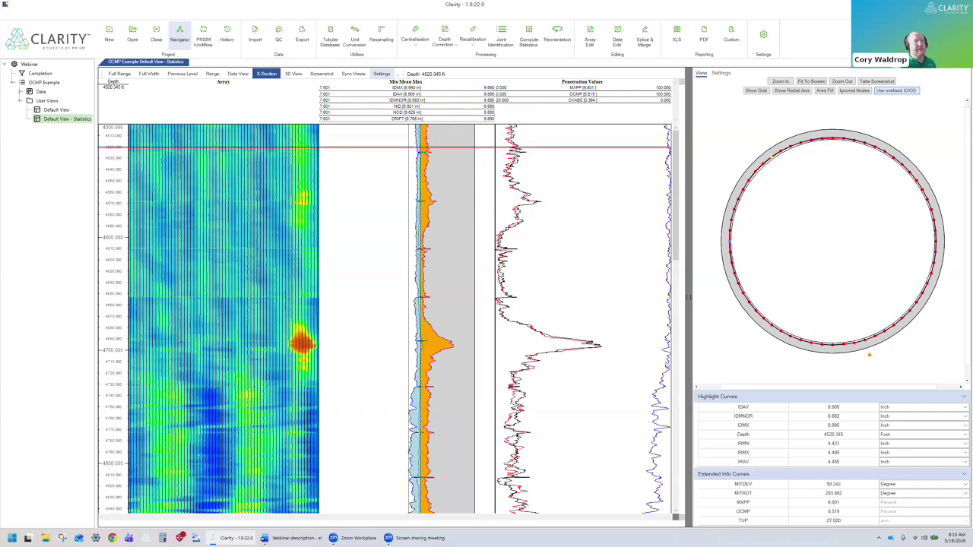
{"action": "left_click", "coordinate": [664, 383]}
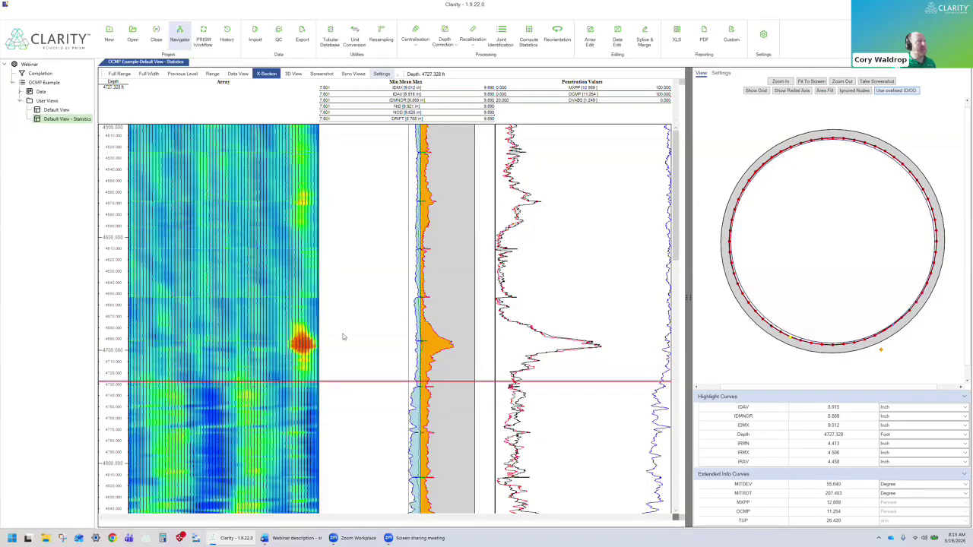
{"action": "scroll", "coordinate": [365, 342], "scroll_direction": "up", "scroll_amount": 5}
{"action": "scroll", "coordinate": [444, 349], "scroll_direction": "down", "scroll_amount": 3}
{"action": "scroll", "coordinate": [453, 371], "scroll_direction": "up", "scroll_amount": 2}
{"action": "scroll", "coordinate": [452, 370], "scroll_direction": "down", "scroll_amount": 1}
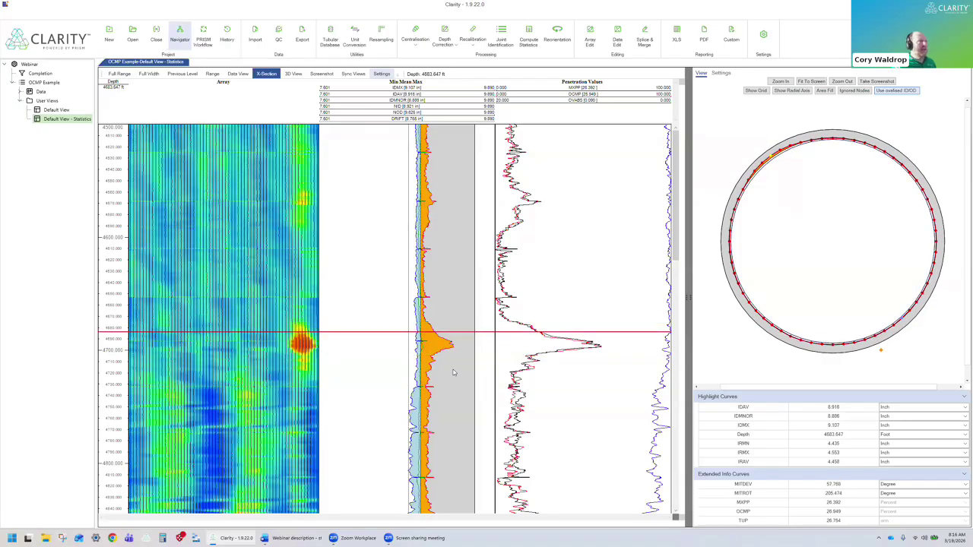
{"action": "left_click", "coordinate": [450, 367]}
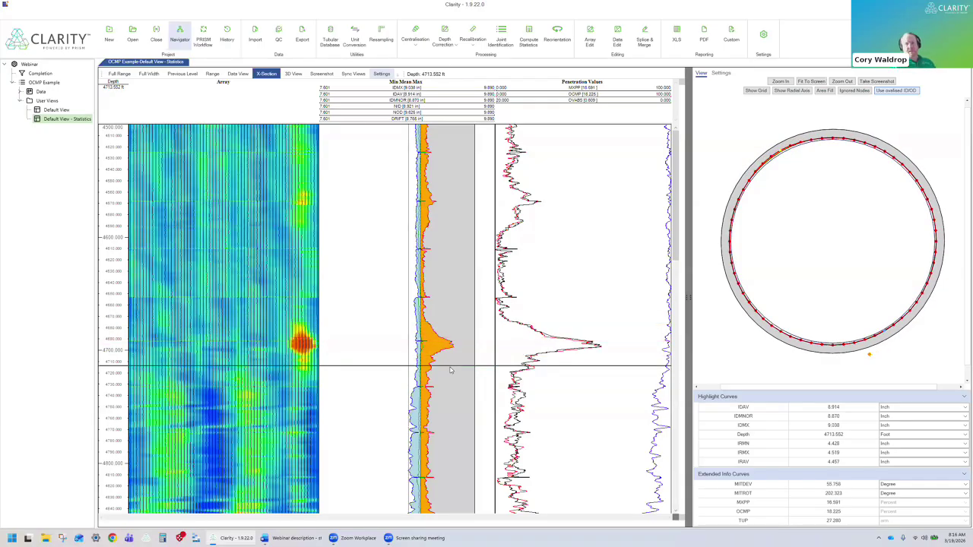
{"action": "left_click", "coordinate": [450, 371]}
{"action": "left_click", "coordinate": [450, 368]}
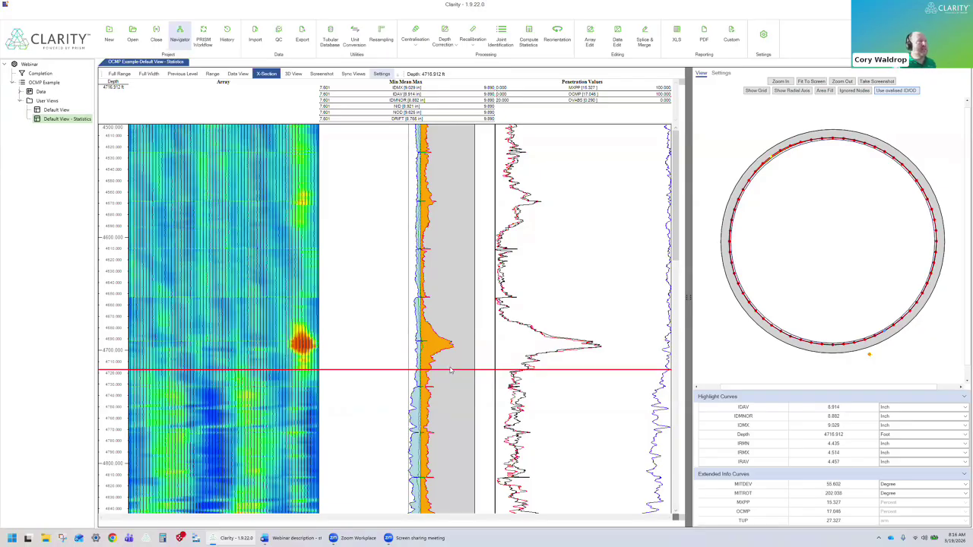
{"action": "key", "text": "Up"}
- Follow the pipe cross-section from about 4,520 ft down to the penetration peak near 4,696 ft, comparing MXPP with OCMP
{"action": "left_click_drag", "start_coordinate": [450, 368], "coordinate": [514, 149]}
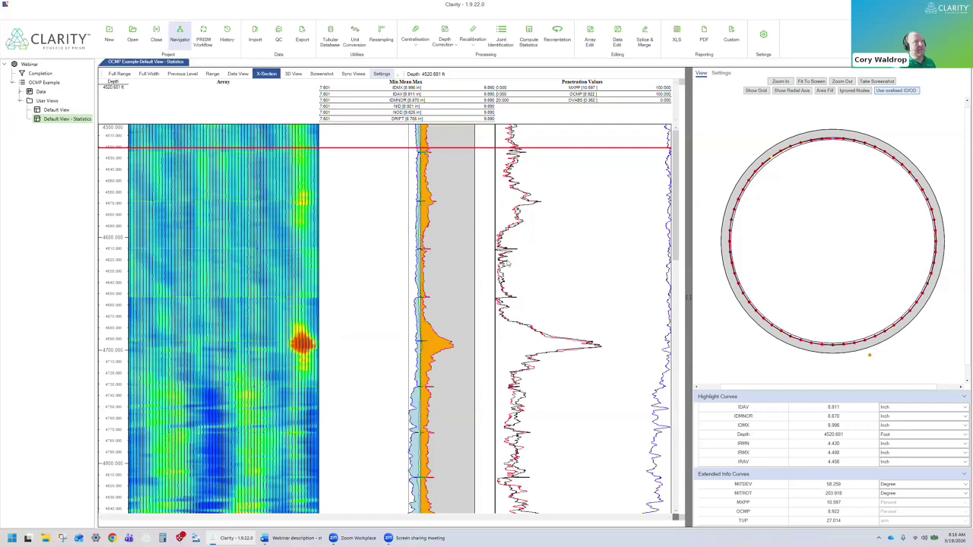
{"action": "key", "text": "Down"}
{"action": "key", "text": "Down"}
{"action": "key", "text": "Down"}
{"action": "key", "text": "Down"}
{"action": "key", "text": "Down"}
{"action": "key", "text": "Down"}
{"action": "key", "text": "Down"}
{"action": "key", "text": "Down"}
{"action": "key", "text": "Down"}
{"action": "key", "text": "Down"}
{"action": "key", "text": "Down"}
{"action": "key", "text": "Down"}
{"action": "key", "text": "Down"}
{"action": "key", "text": "Down"}
{"action": "key", "text": "Down"}
{"action": "key", "text": "Down"}
{"action": "key", "text": "Down"}
{"action": "key", "text": "Down"}
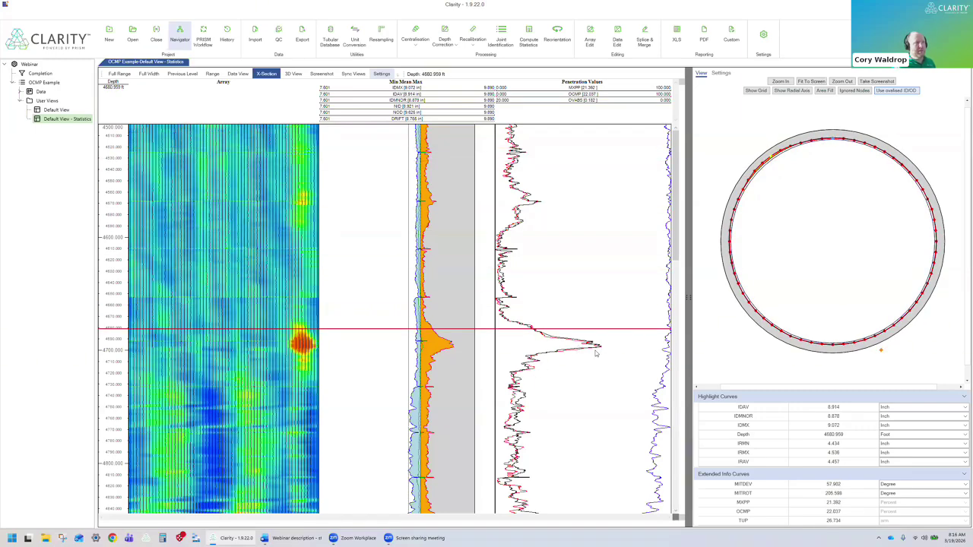
{"action": "left_click_drag", "start_coordinate": [670, 314], "coordinate": [665, 348]}
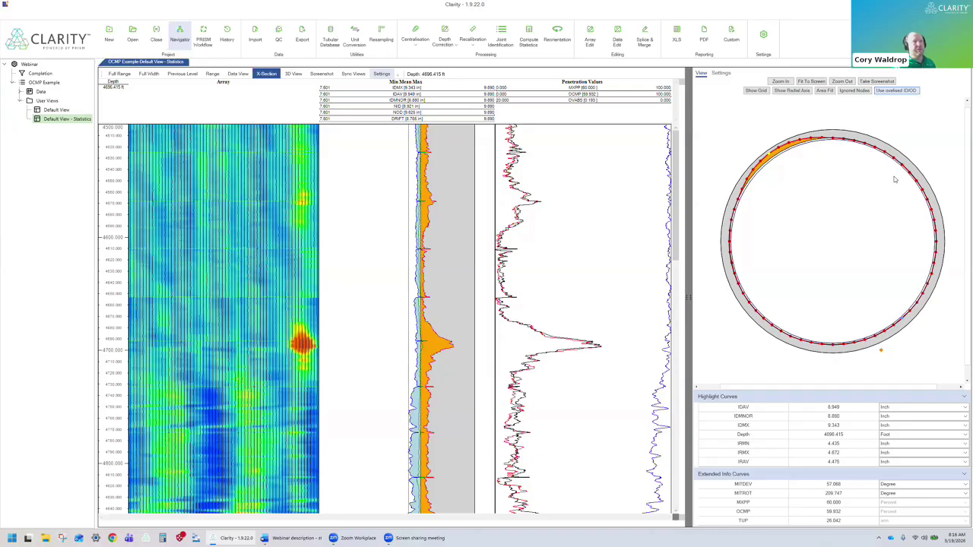
- Examine how MXPP, OCMP and OVABS diverge across the ovalised interval between about 5,250 ft and 5,263 ft
{"action": "left_click_drag", "start_coordinate": [596, 305], "coordinate": [524, 352]}
{"action": "scroll", "coordinate": [523, 354], "scroll_direction": "down", "scroll_amount": 3}
{"action": "scroll", "coordinate": [523, 354], "scroll_direction": "down", "scroll_amount": 1}
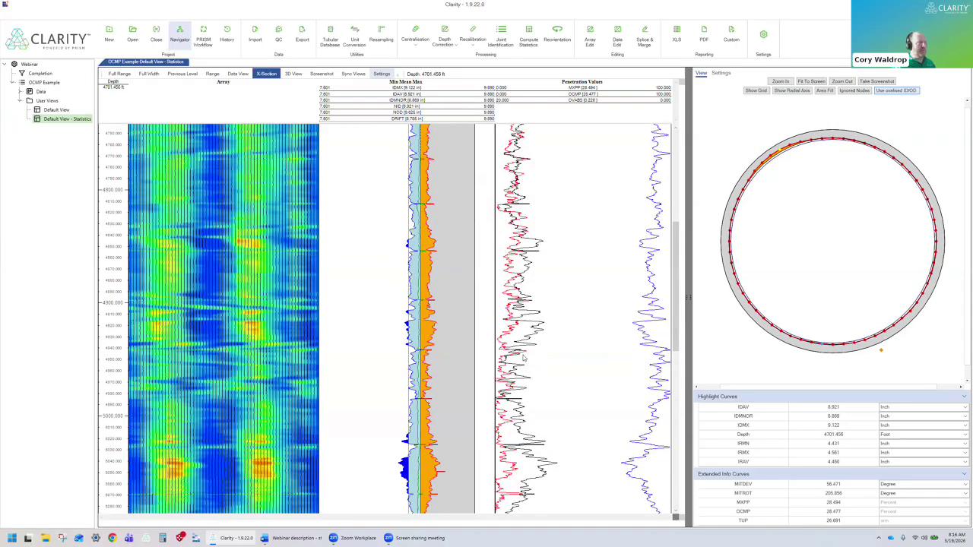
{"action": "left_click", "coordinate": [524, 351]}
{"action": "scroll", "coordinate": [578, 265], "scroll_direction": "down", "scroll_amount": 1}
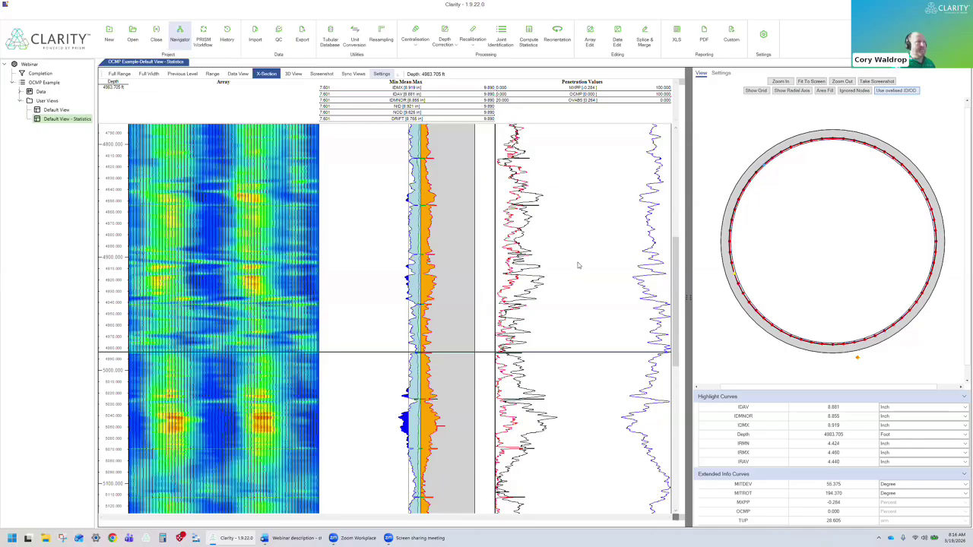
{"action": "scroll", "coordinate": [579, 265], "scroll_direction": "down", "scroll_amount": 5}
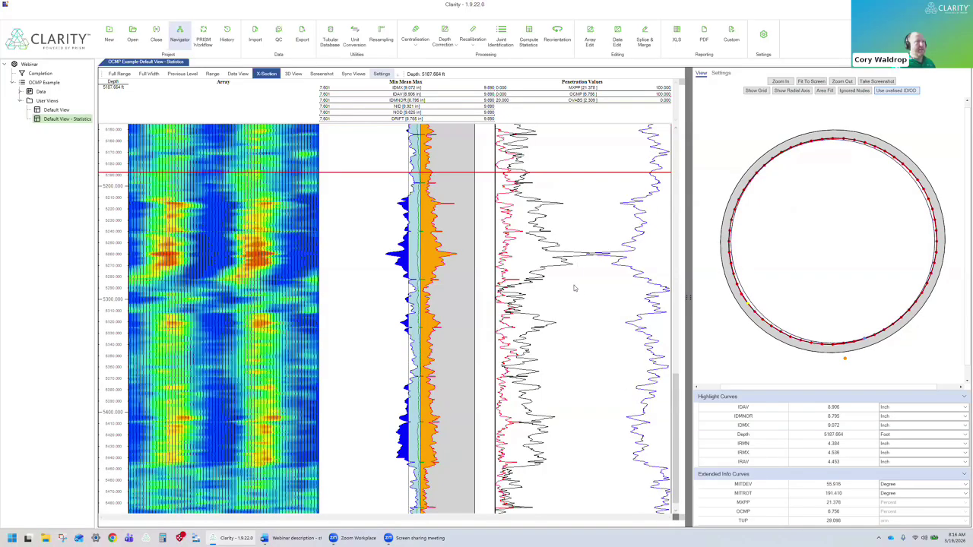
{"action": "scroll", "coordinate": [579, 265], "scroll_direction": "up", "scroll_amount": 3}
{"action": "left_click", "coordinate": [505, 282]}
{"action": "left_click", "coordinate": [506, 273]}
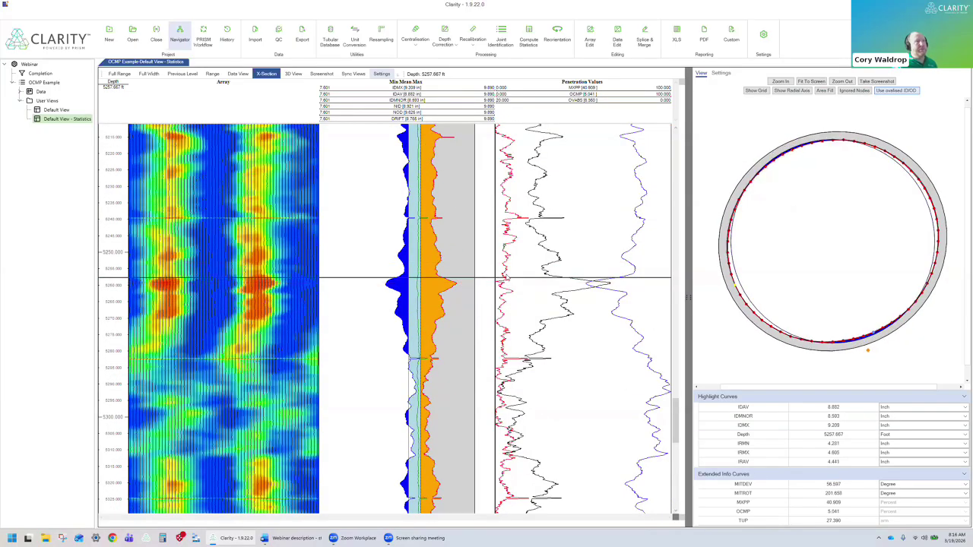
{"action": "left_click", "coordinate": [508, 274]}
{"action": "left_click", "coordinate": [641, 281]}
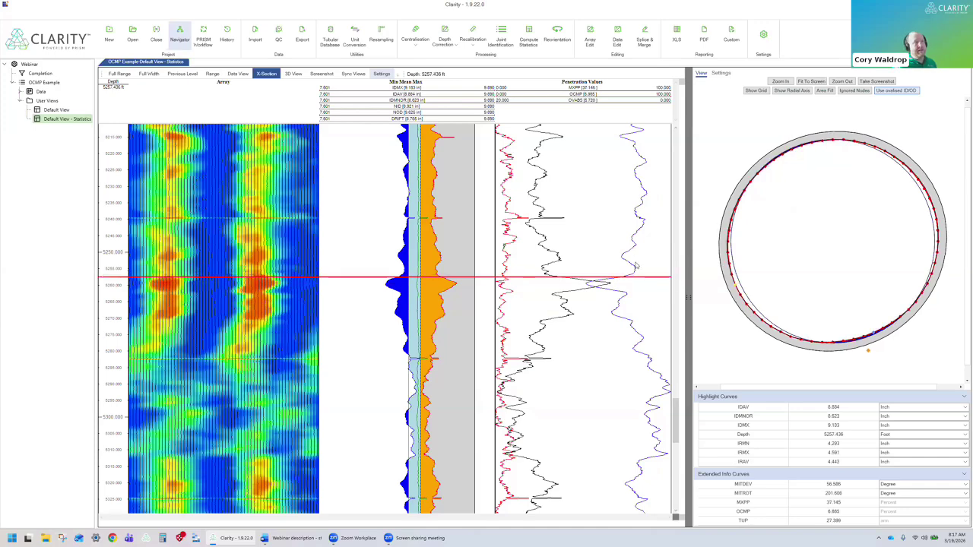
{"action": "left_click", "coordinate": [578, 280]}
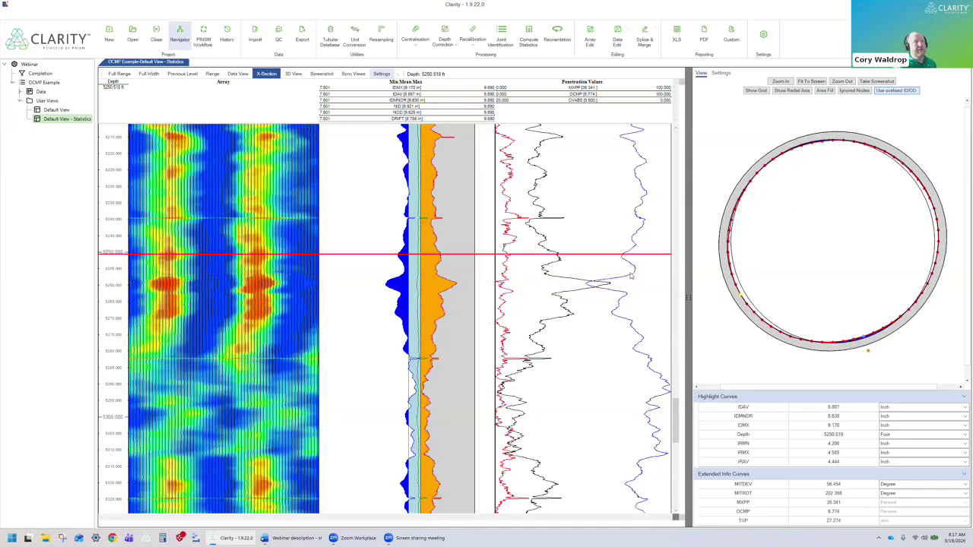
{"action": "left_click", "coordinate": [521, 283]}
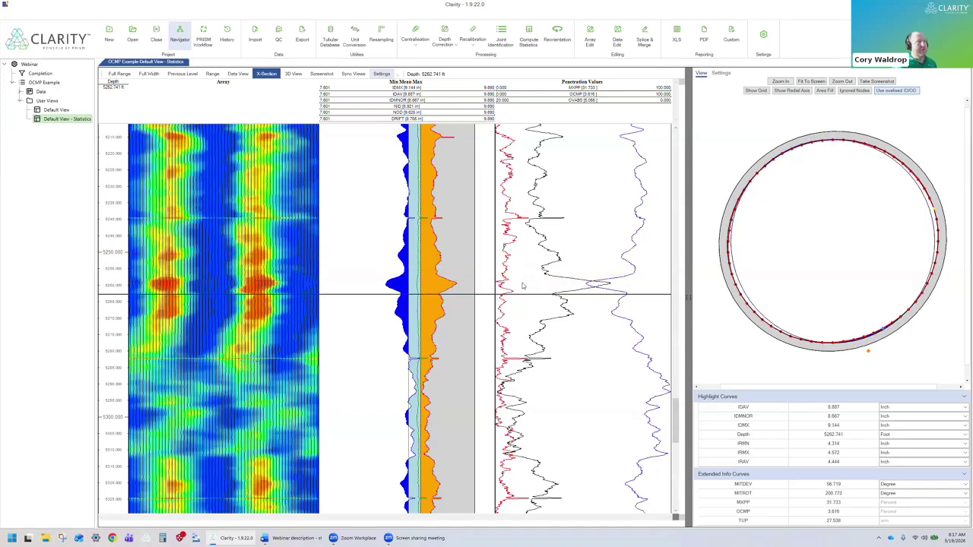
{"action": "left_click", "coordinate": [663, 283]}
{"action": "left_click", "coordinate": [664, 285]}
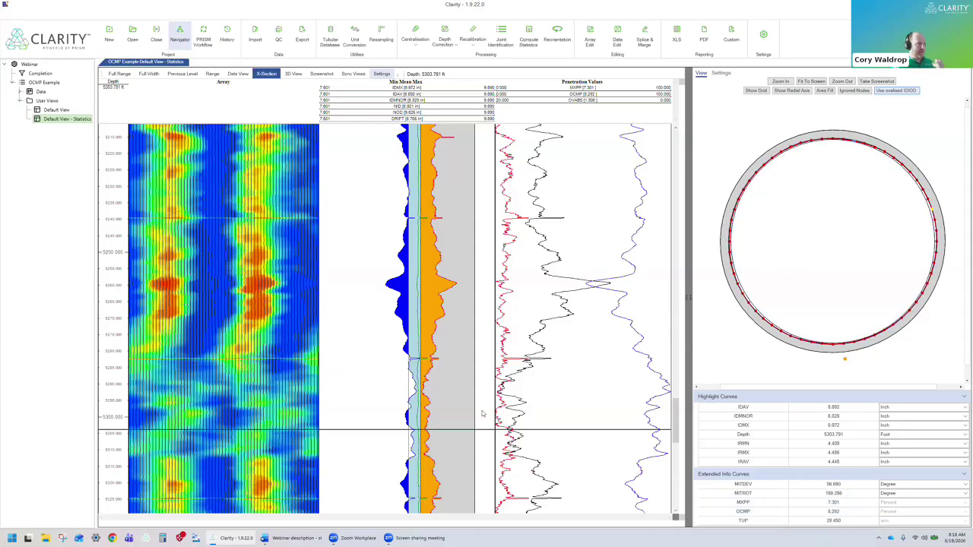
- Open a 3D view of the ovalised interval and look along the pipe's inside at a depth of about 5,221 ft
{"action": "left_click", "coordinate": [458, 365]}
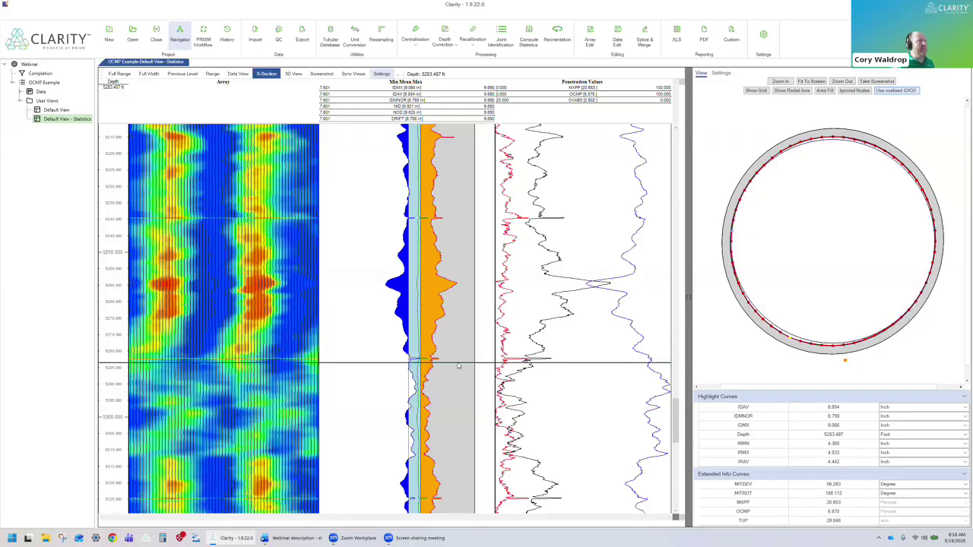
{"action": "left_click", "coordinate": [292, 74]}
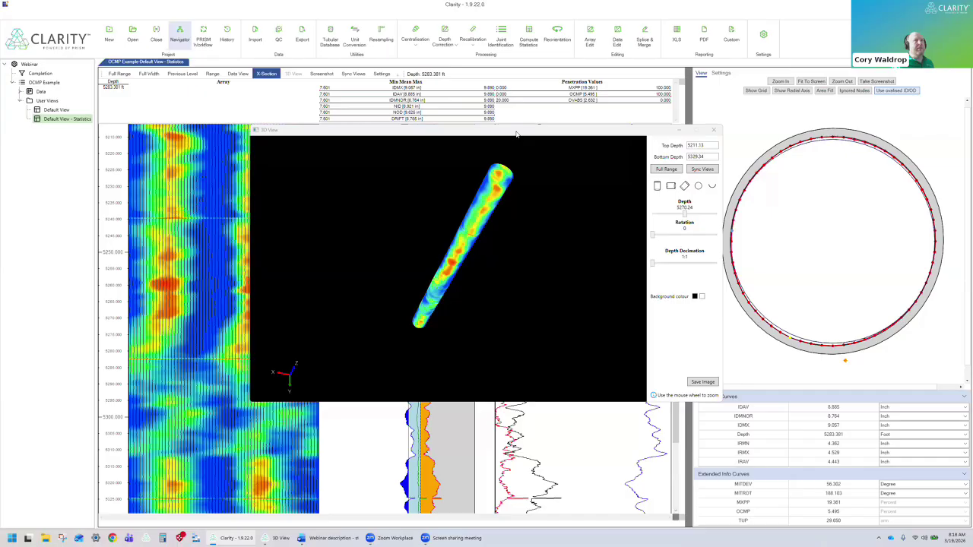
{"action": "left_click_drag", "start_coordinate": [517, 135], "coordinate": [763, 33]}
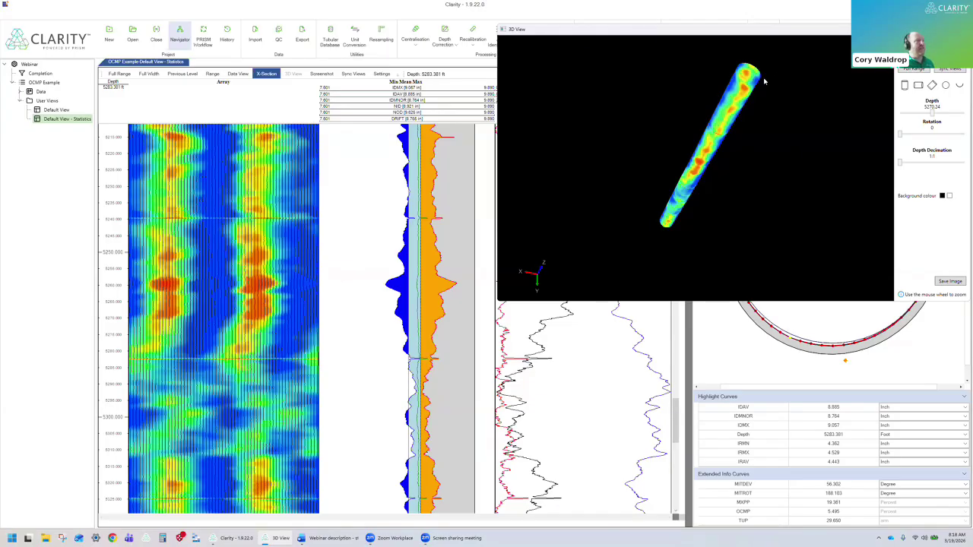
{"action": "left_click", "coordinate": [947, 86]}
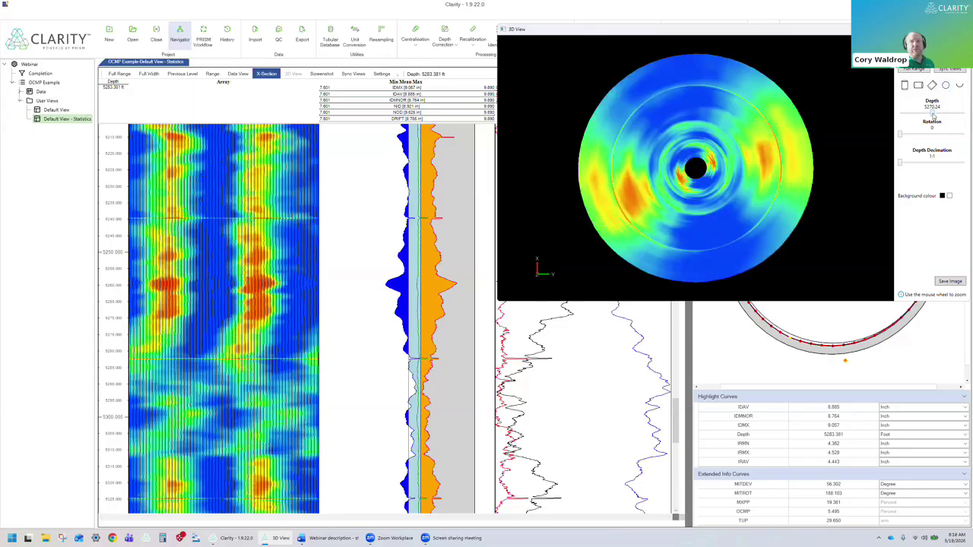
{"action": "left_click_drag", "start_coordinate": [933, 114], "coordinate": [789, 135]}
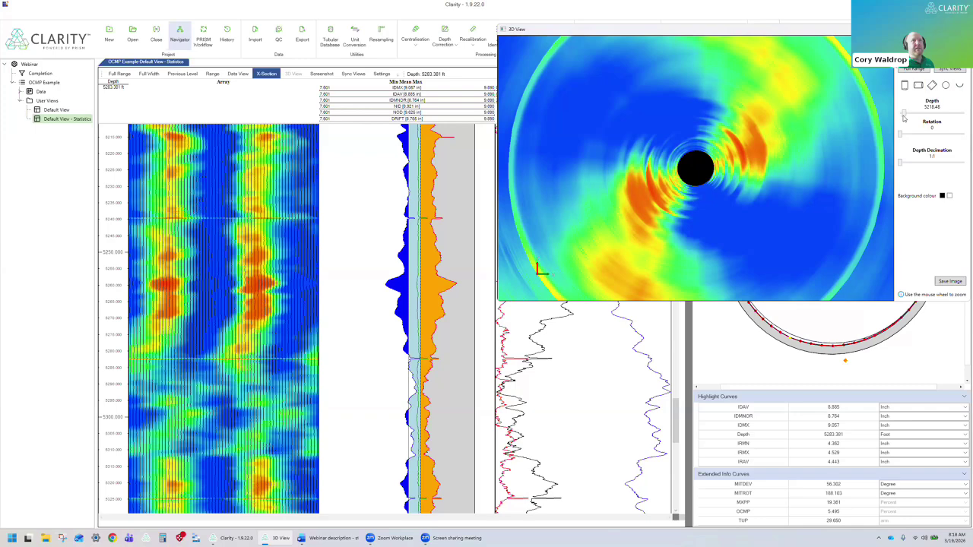
{"action": "mouse_move", "coordinate": [901, 118]}
{"action": "left_mouse_down"}
{"action": "mouse_move", "coordinate": [913, 126]}
{"action": "mouse_move", "coordinate": [902, 132]}
{"action": "left_mouse_up"}
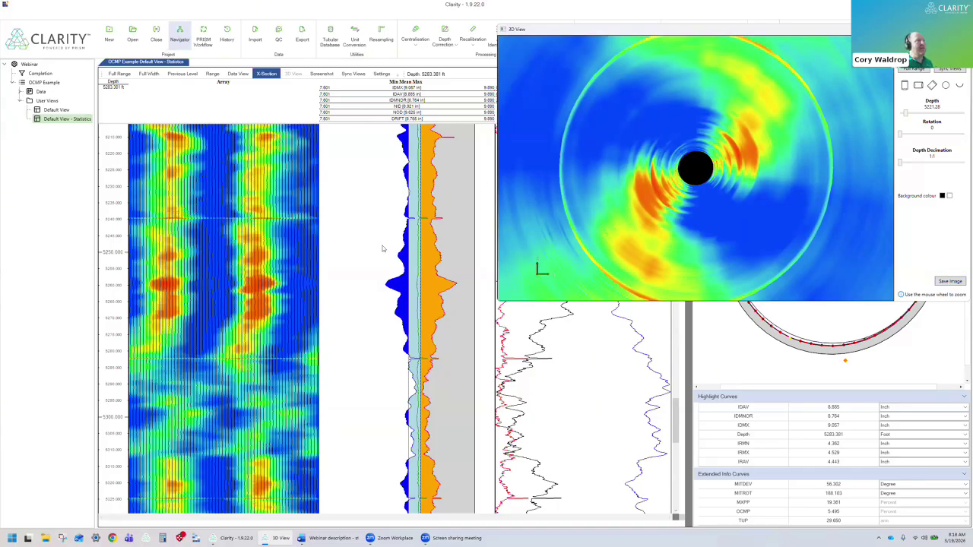
- Bring the log to the defect near 4,690 ft and synchronise the 3D view with that depth range
{"action": "scroll", "coordinate": [380, 264], "scroll_direction": "up", "scroll_amount": 5}
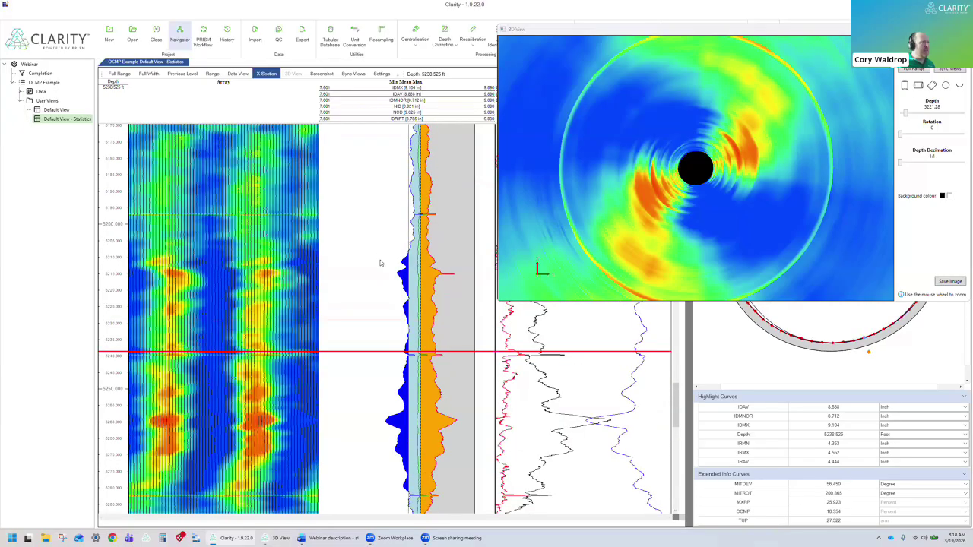
{"action": "scroll", "coordinate": [381, 263], "scroll_direction": "up", "scroll_amount": 15}
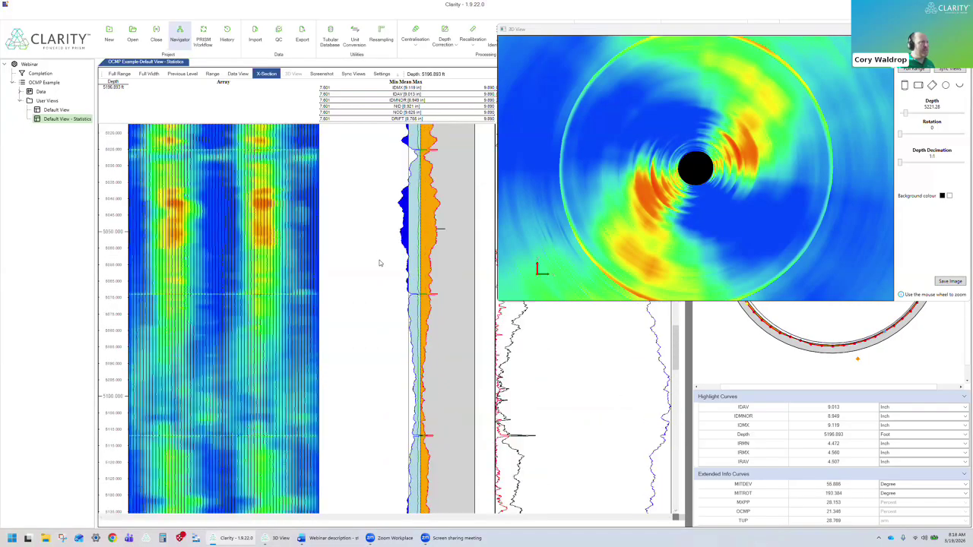
{"action": "scroll", "coordinate": [380, 264], "scroll_direction": "up", "scroll_amount": 12}
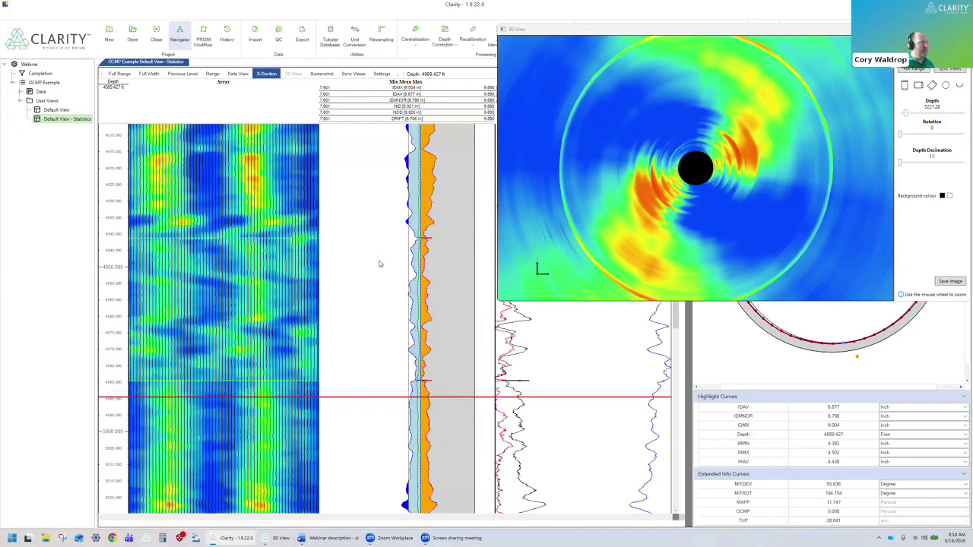
{"action": "scroll", "coordinate": [380, 263], "scroll_direction": "up", "scroll_amount": 14}
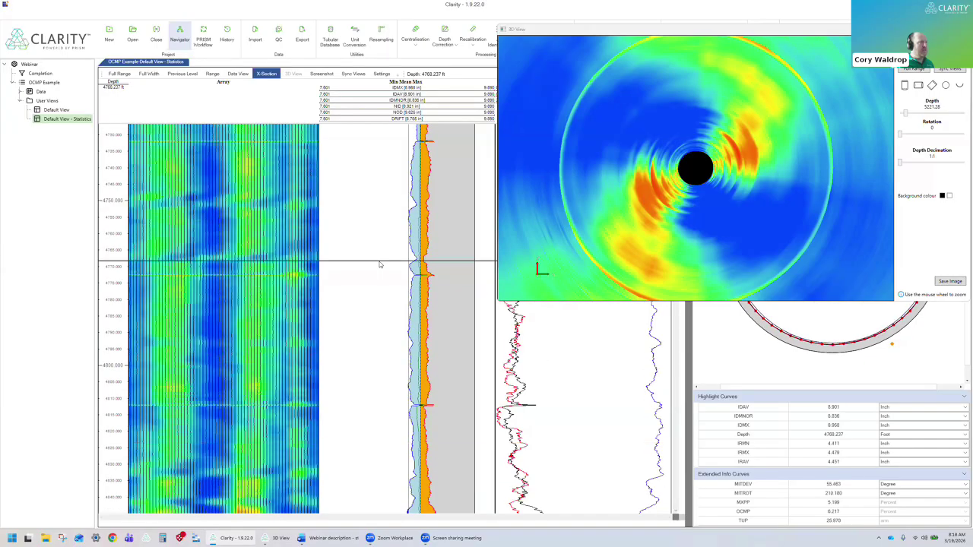
{"action": "scroll", "coordinate": [380, 262], "scroll_direction": "down", "scroll_amount": 3}
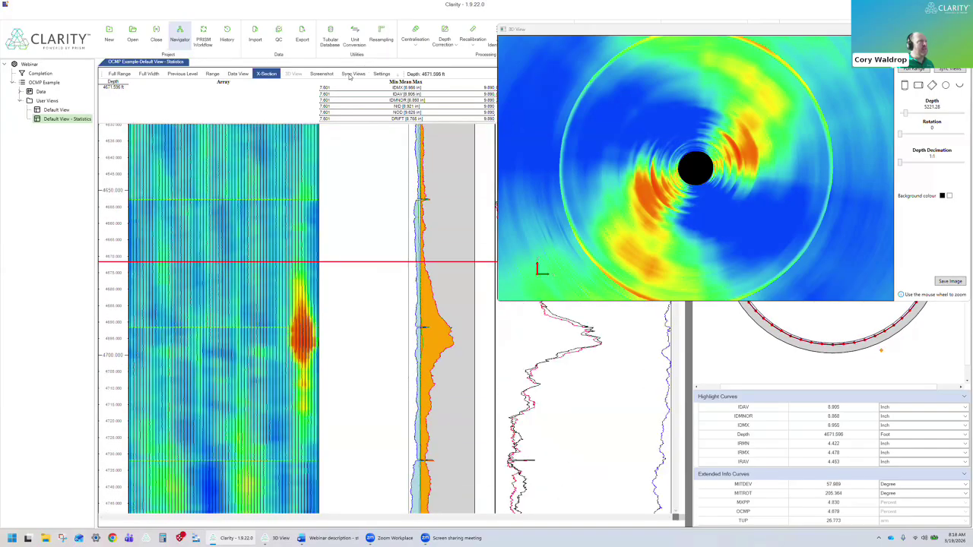
{"action": "left_click", "coordinate": [351, 75]}
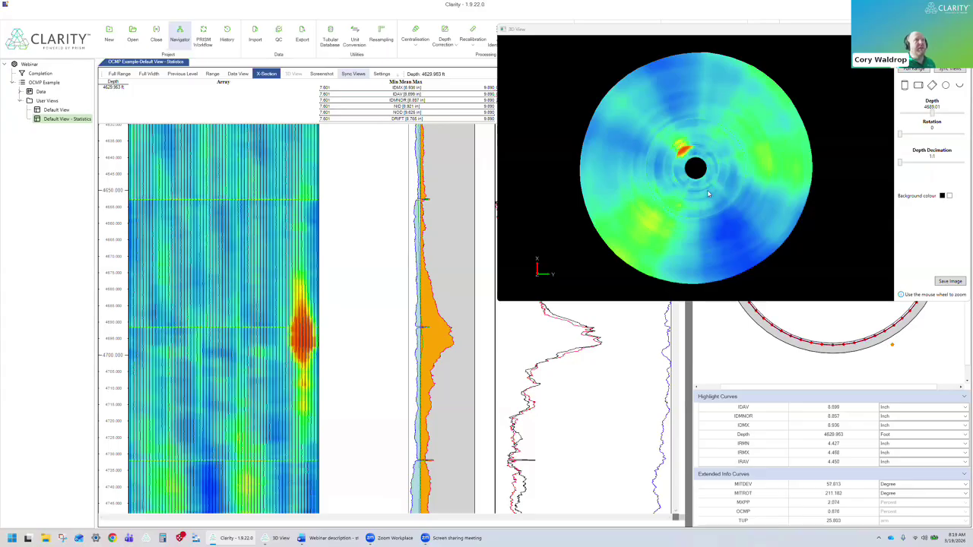
- Inspect the defect in 3D from inside the pipe, then in a horizontal side view with the rotation set to 13
{"action": "scroll", "coordinate": [696, 169], "scroll_direction": "up", "scroll_amount": 5}
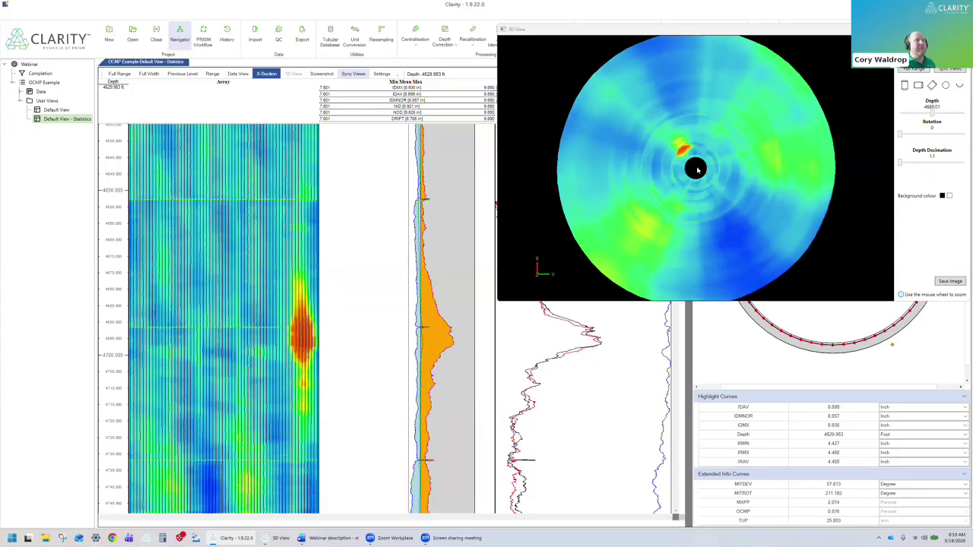
{"action": "scroll", "coordinate": [697, 171], "scroll_direction": "up", "scroll_amount": 3}
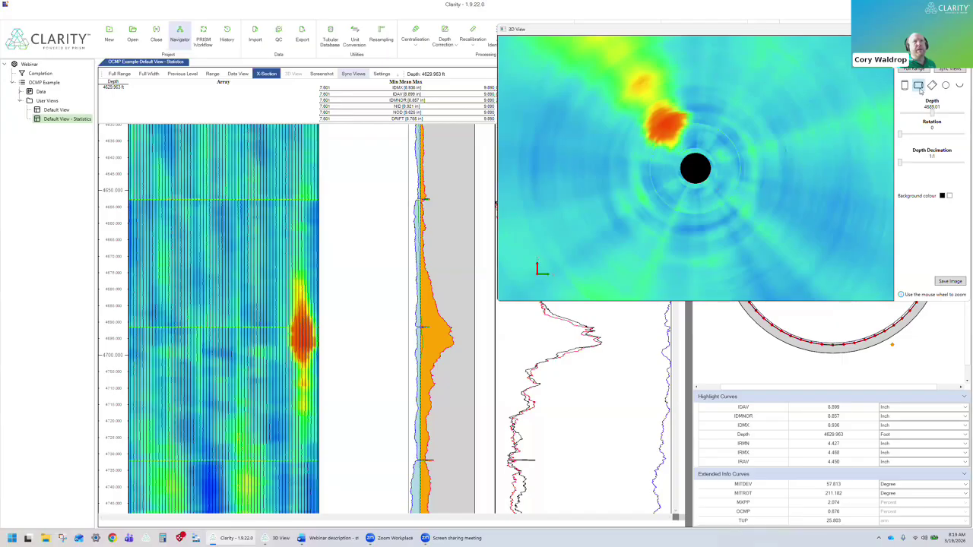
{"action": "left_click_drag", "start_coordinate": [702, 191], "coordinate": [704, 180]}
{"action": "left_click_drag", "start_coordinate": [900, 133], "coordinate": [905, 158]}
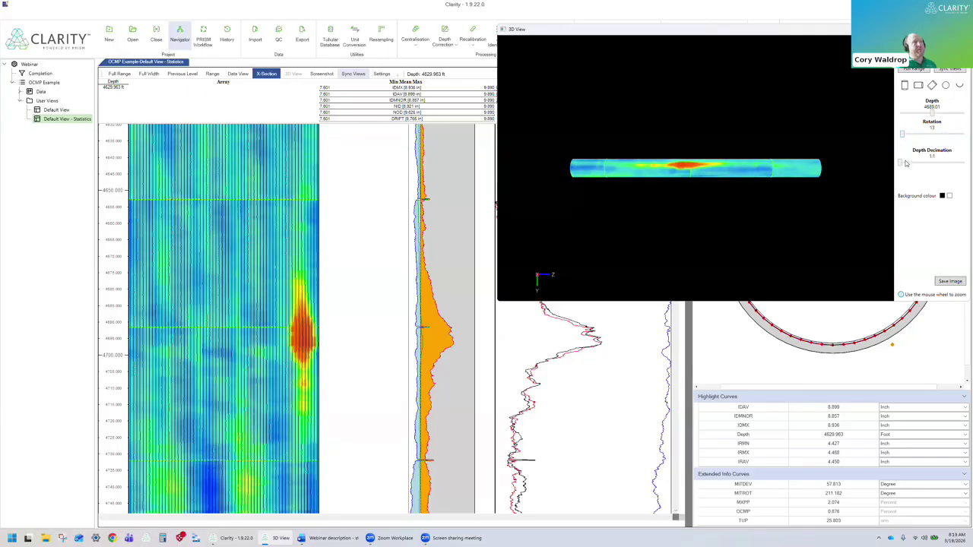
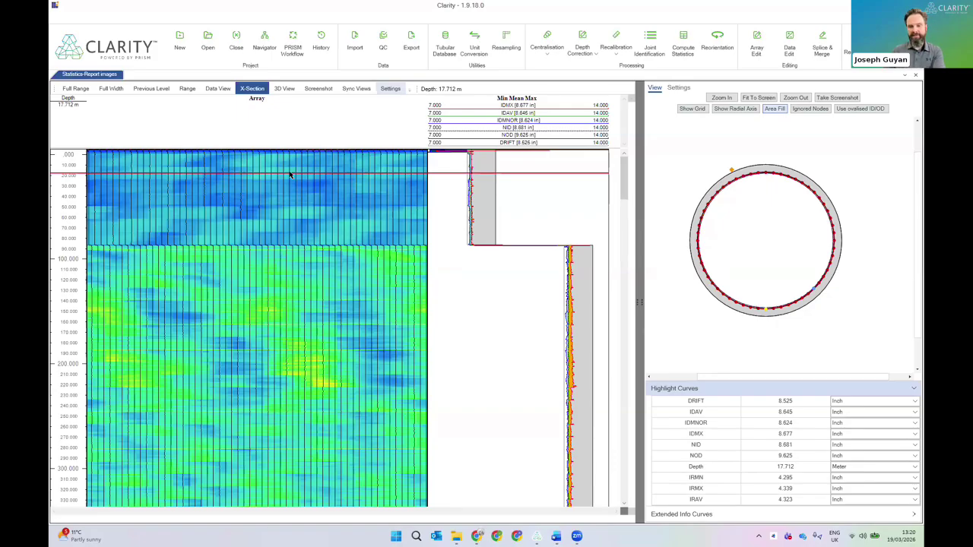
{"action": "left_click", "coordinate": [251, 166]}
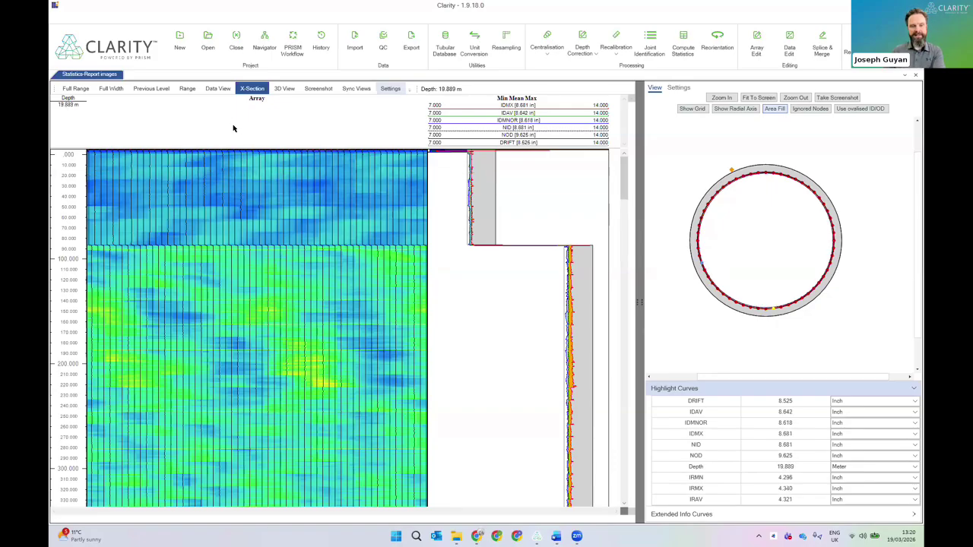
{"action": "left_click", "coordinate": [250, 172]}
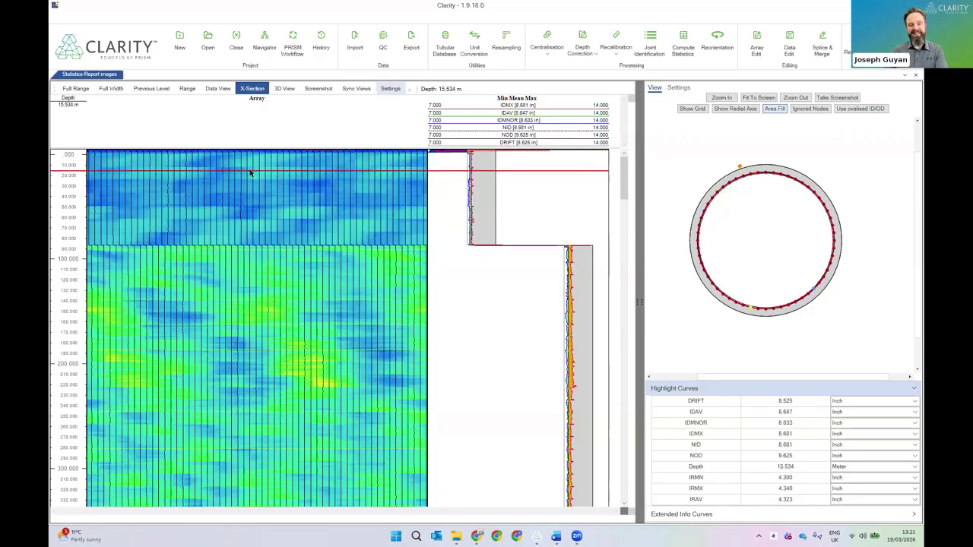
{"action": "left_click", "coordinate": [262, 189]}
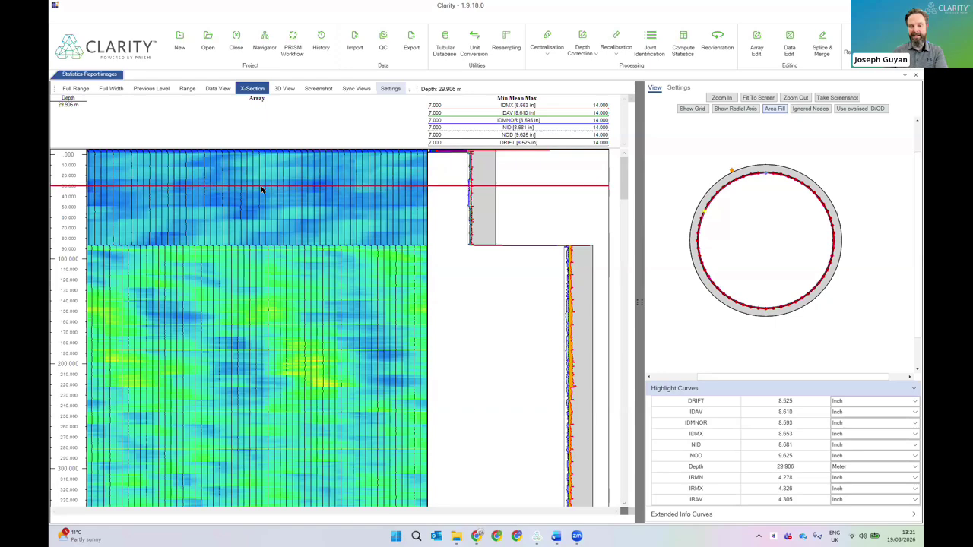
{"action": "left_click", "coordinate": [245, 197]}
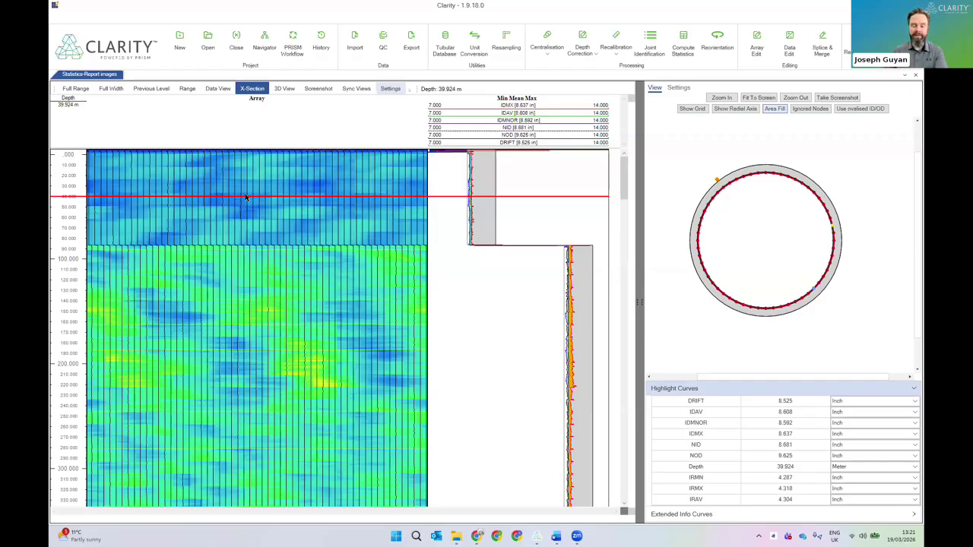
{"action": "left_click", "coordinate": [148, 215]}
{"action": "left_click", "coordinate": [350, 290]}
{"action": "left_click", "coordinate": [253, 126]}
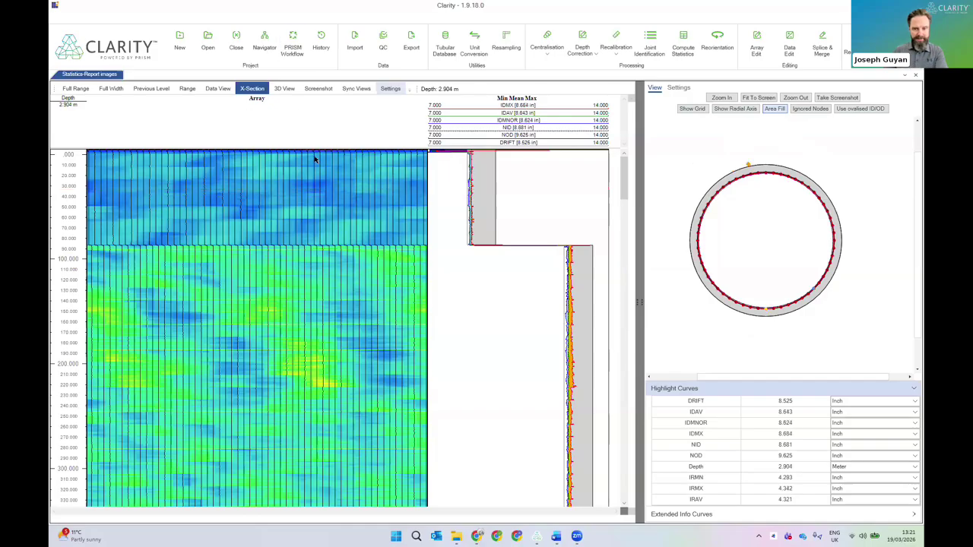
{"action": "left_click", "coordinate": [378, 228]}
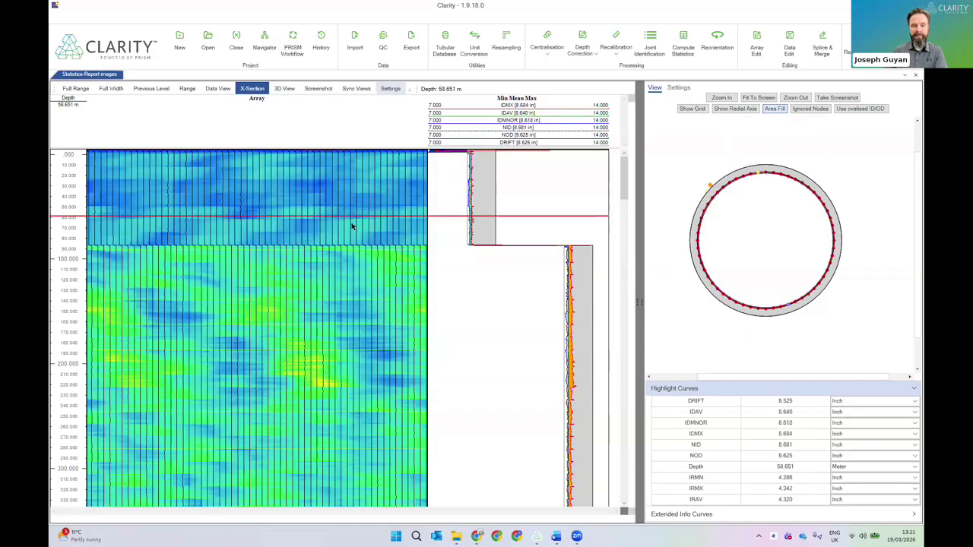
- Review the details in the Custom Report Demo project's properties and close them without saving
{"action": "left_click", "coordinate": [264, 43]}
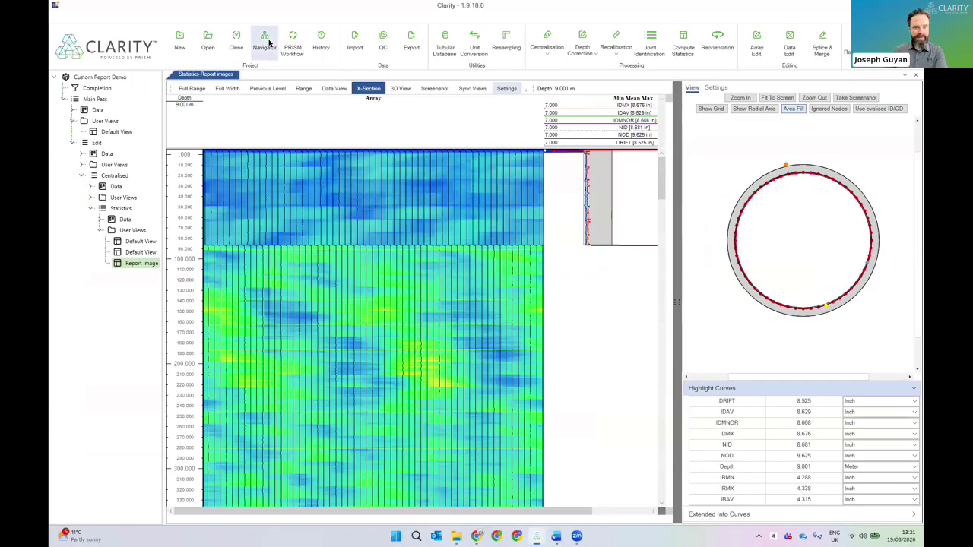
{"action": "double_click", "coordinate": [102, 76]}
{"action": "right_click", "coordinate": [103, 78]}
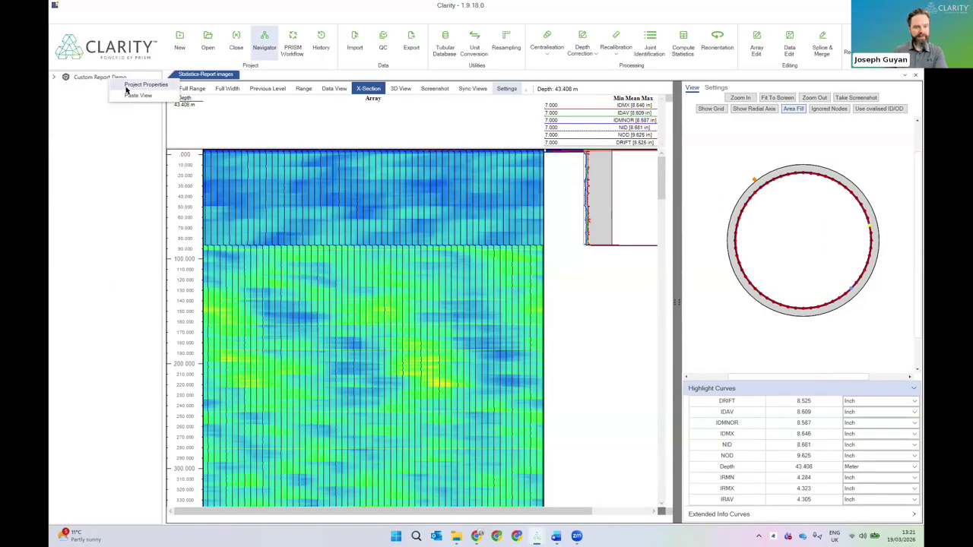
{"action": "left_click", "coordinate": [126, 84]}
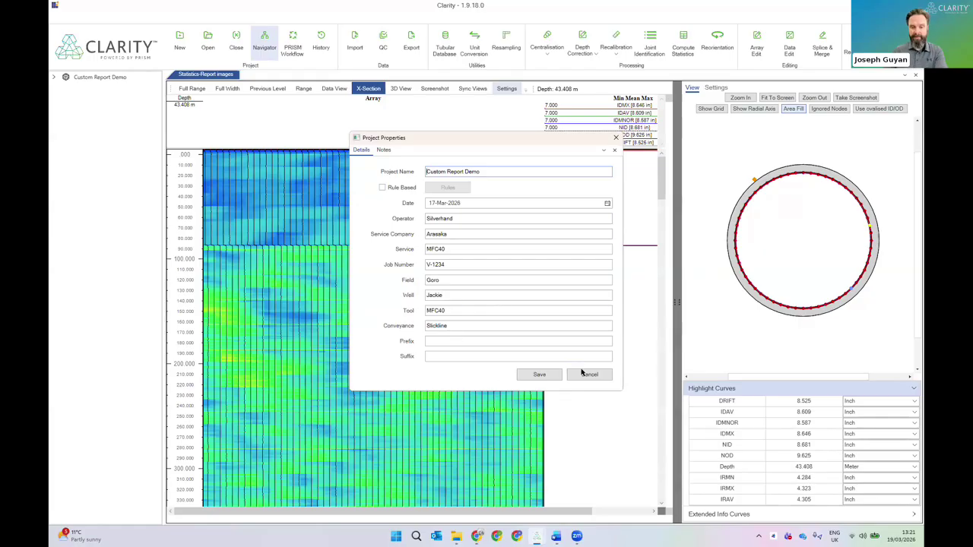
{"action": "left_click", "coordinate": [590, 374]}
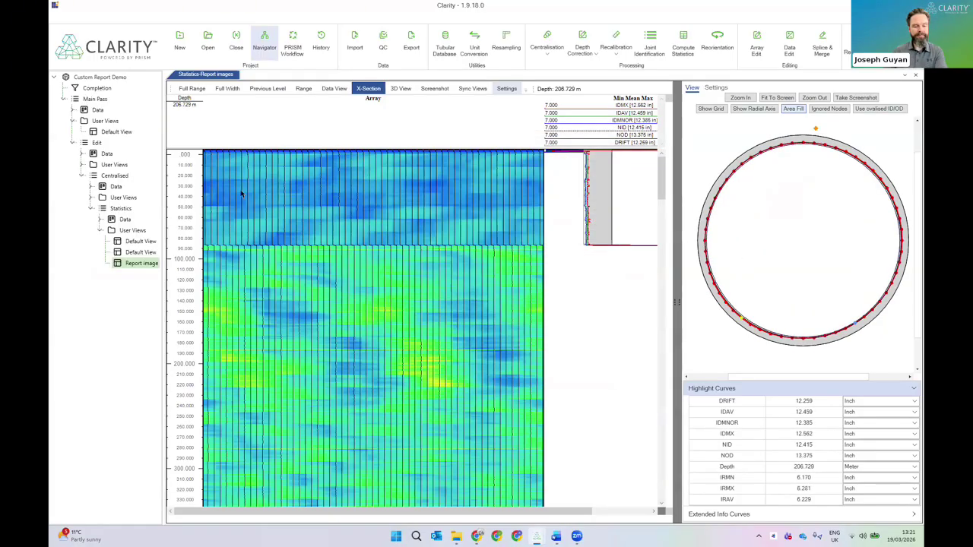
- Start a custom report and choose Default_Report_Template.docx from the Default customer folder
{"action": "left_click", "coordinate": [847, 49]}
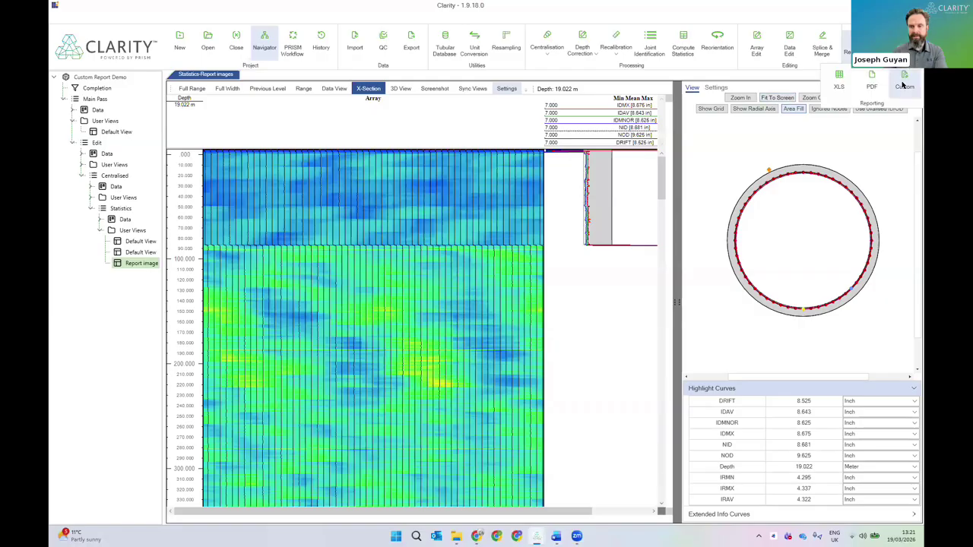
{"action": "left_click", "coordinate": [904, 86]}
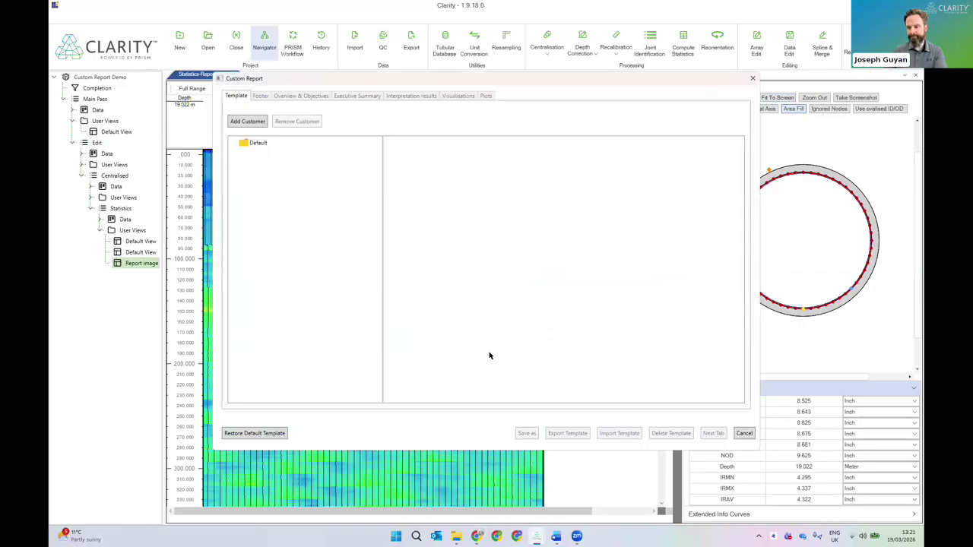
{"action": "left_click", "coordinate": [251, 143]}
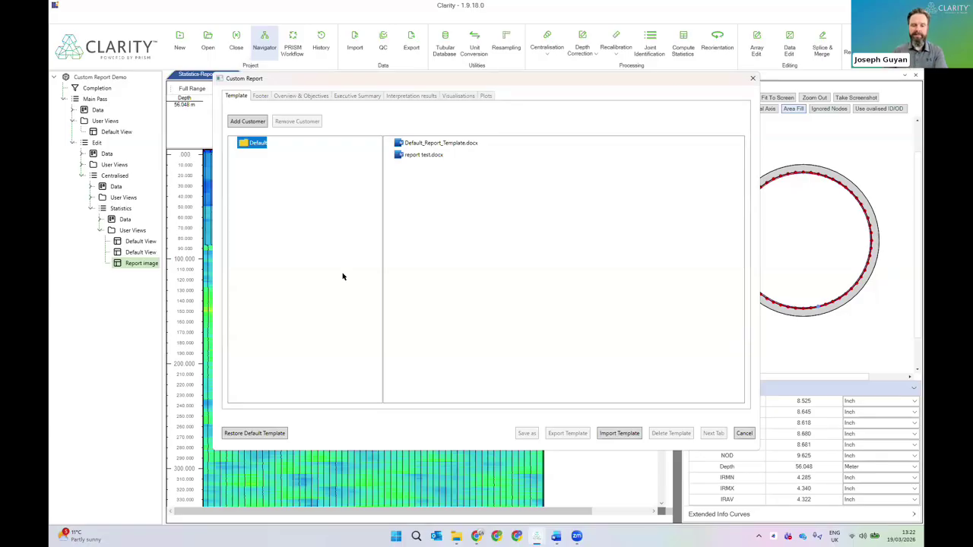
{"action": "left_click", "coordinate": [437, 143]}
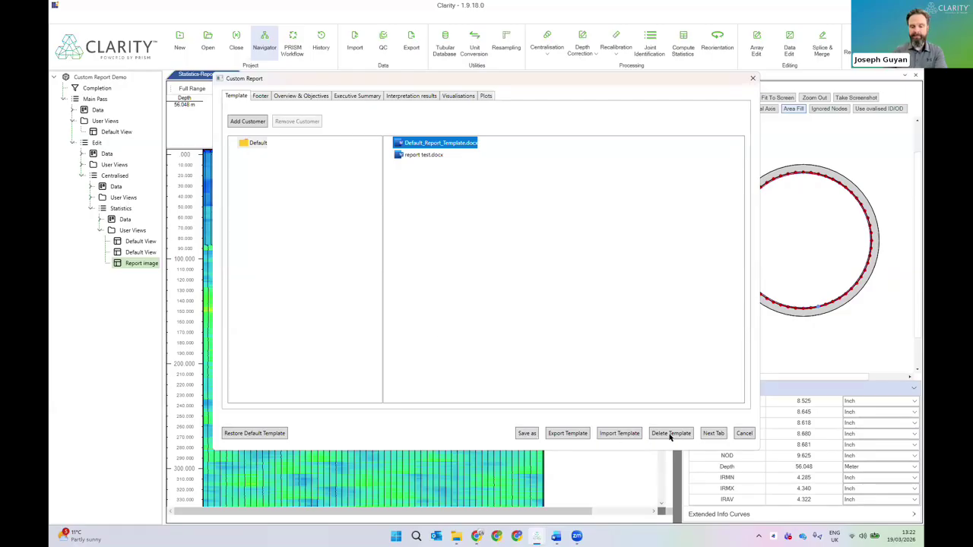
- Set the report's front page footer to "Confidential"
{"action": "left_click", "coordinate": [711, 431]}
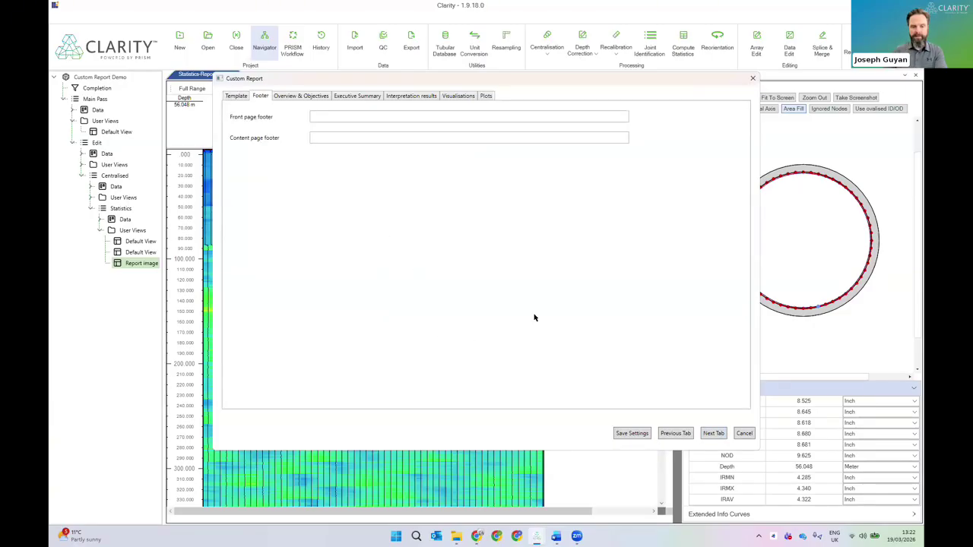
{"action": "left_click", "coordinate": [363, 119]}
{"action": "type", "text": "Confidential"}
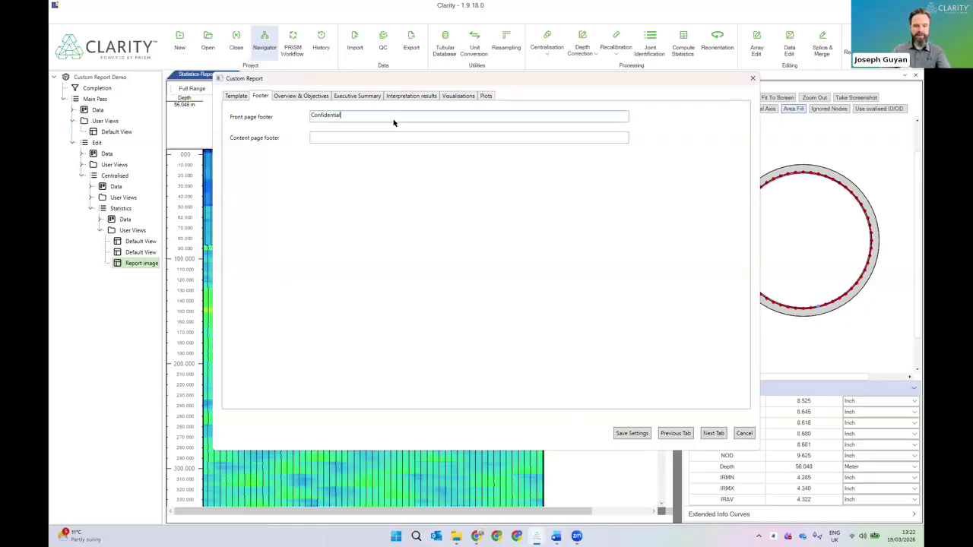
- Enter "General Corrosion Log" as the survey objectives and "Logging job went perfect" as the comments
{"action": "left_click", "coordinate": [311, 96]}
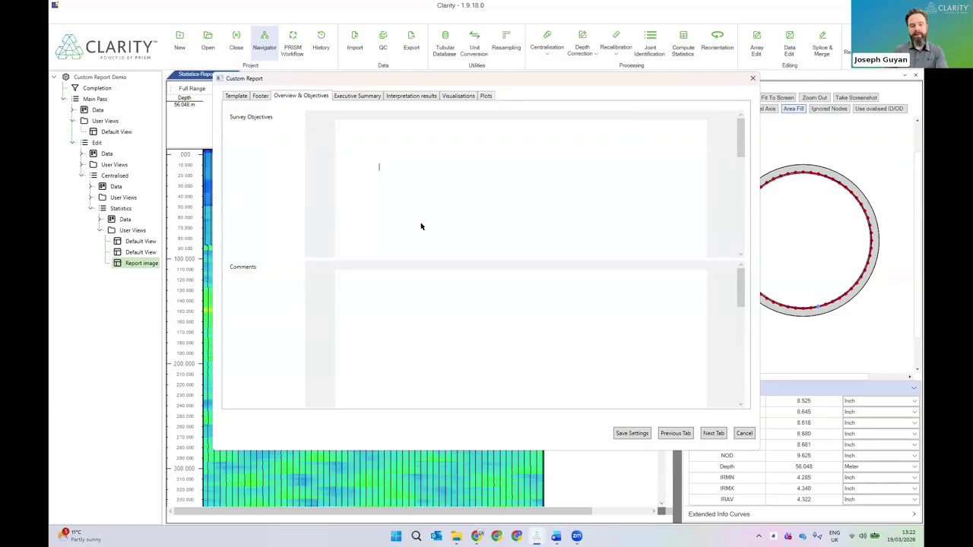
{"action": "left_click", "coordinate": [414, 185]}
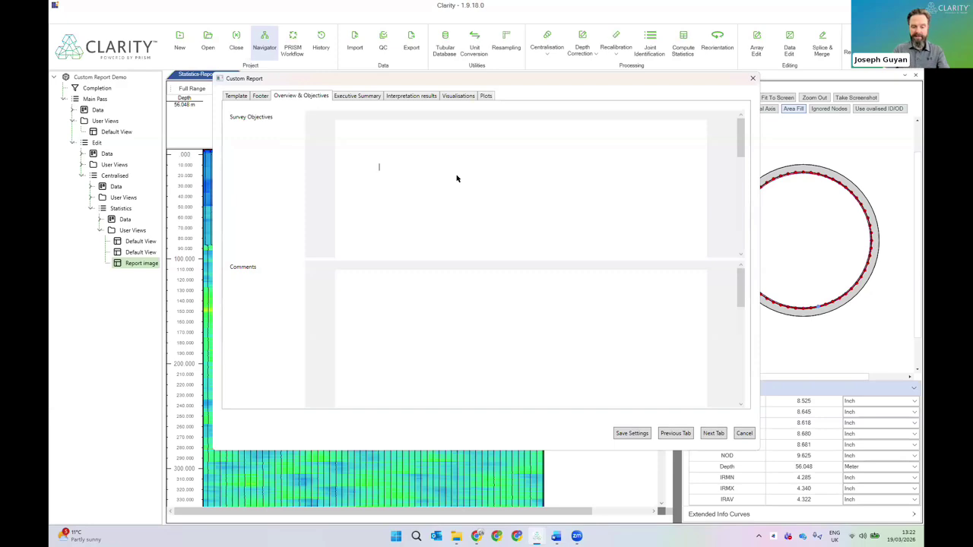
{"action": "type", "text": "G"}
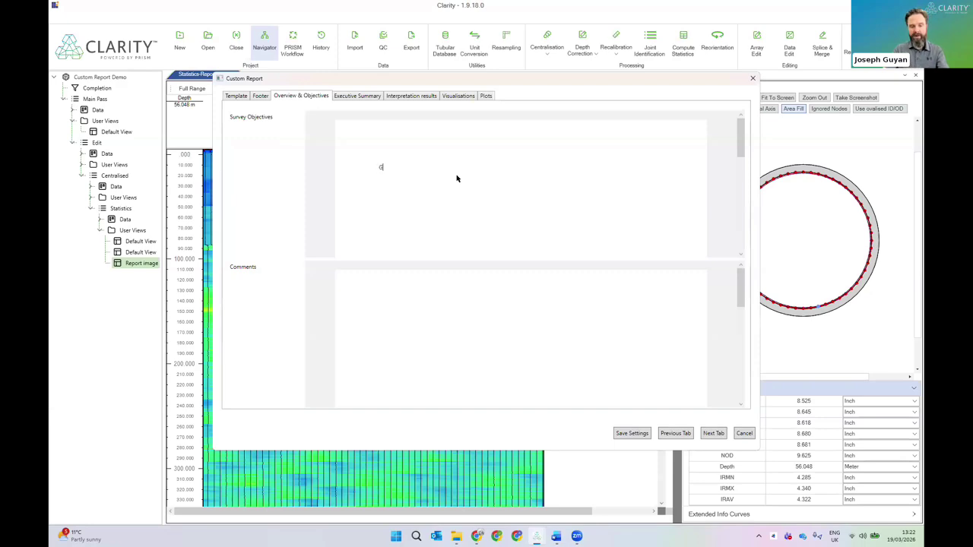
{"action": "type", "text": "eneral Corr"}
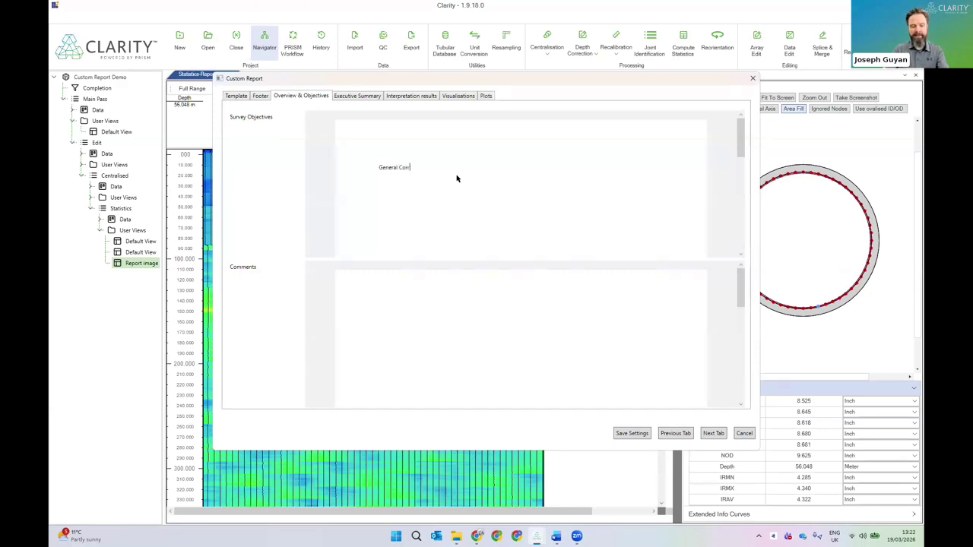
{"action": "type", "text": "soosion Log"}
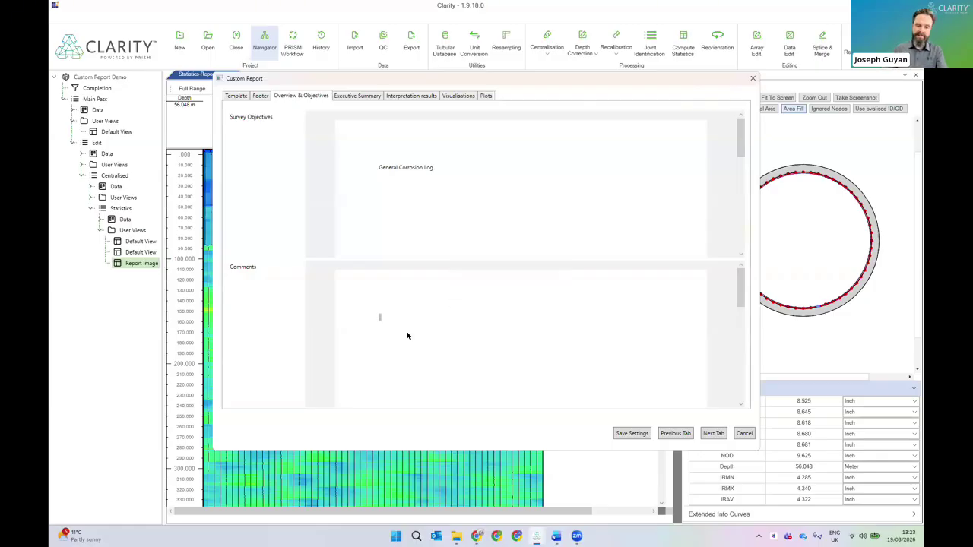
{"action": "type", "text": "ogging"}
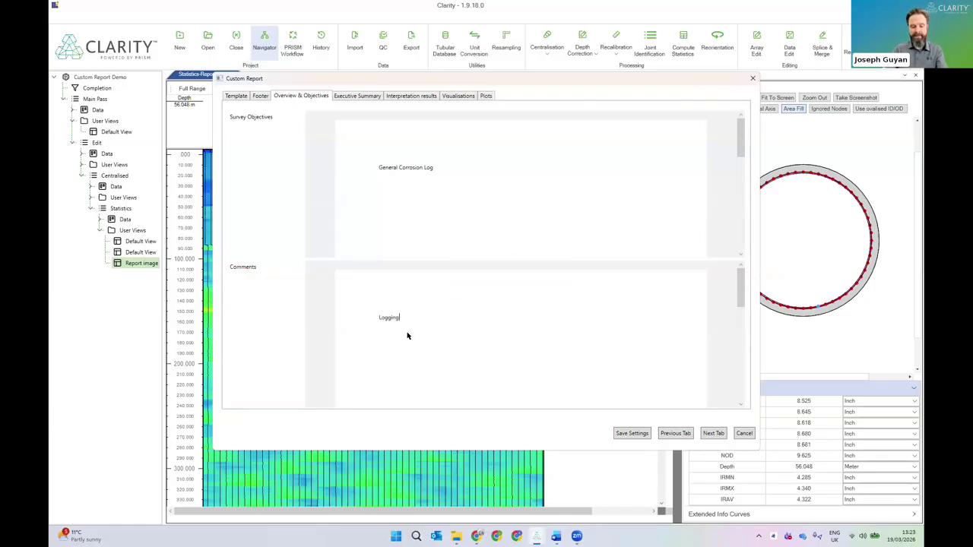
{"action": "type", "text": " job went perfect"}
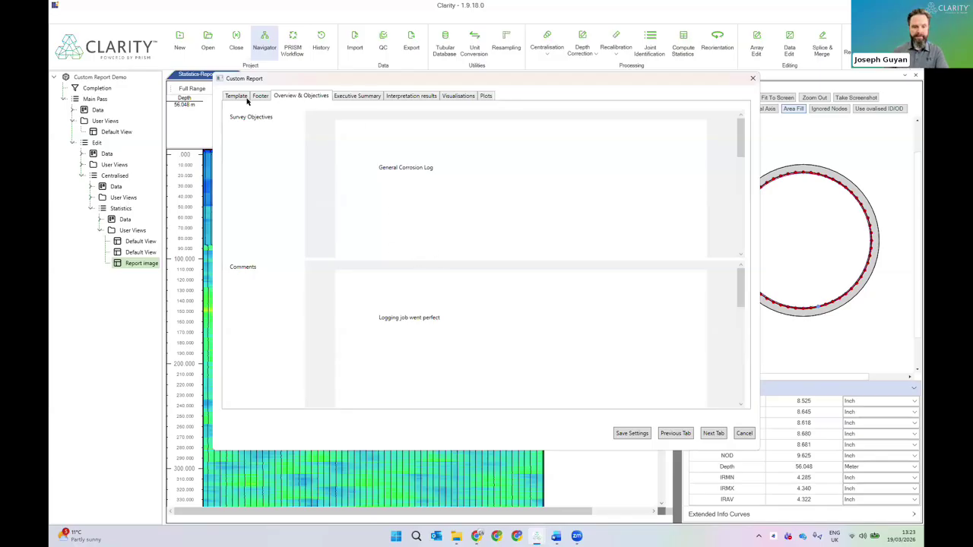
- Generate the executive summary with PRISM AI Report and enlarge all of its text by two font size increments
{"action": "left_click", "coordinate": [713, 433]}
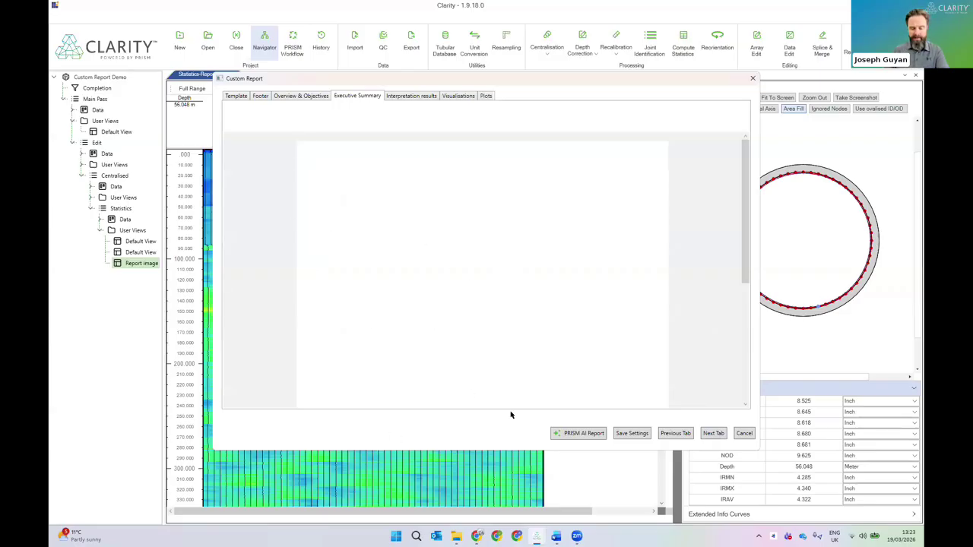
{"action": "left_click", "coordinate": [574, 434]}
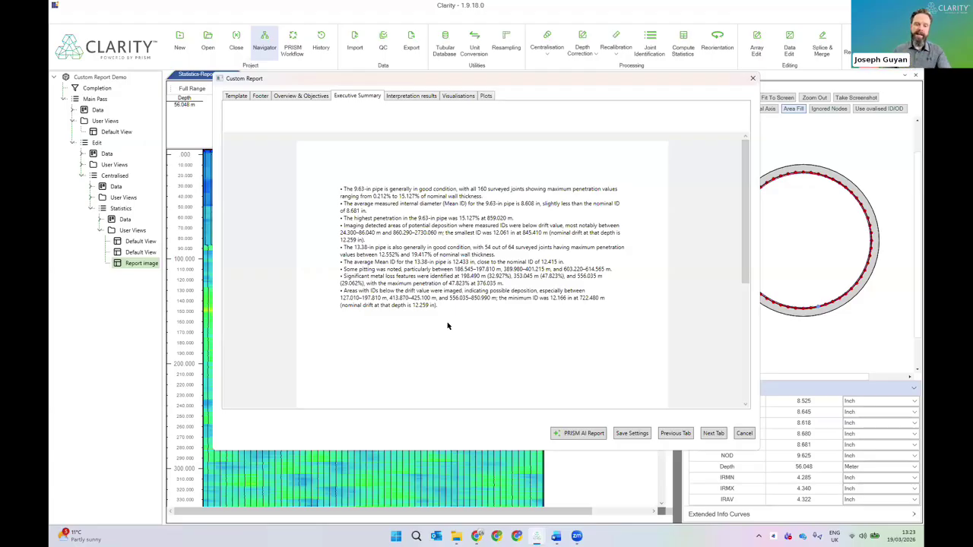
{"action": "left_click_drag", "start_coordinate": [456, 312], "coordinate": [311, 170]}
{"action": "right_click", "coordinate": [438, 204]}
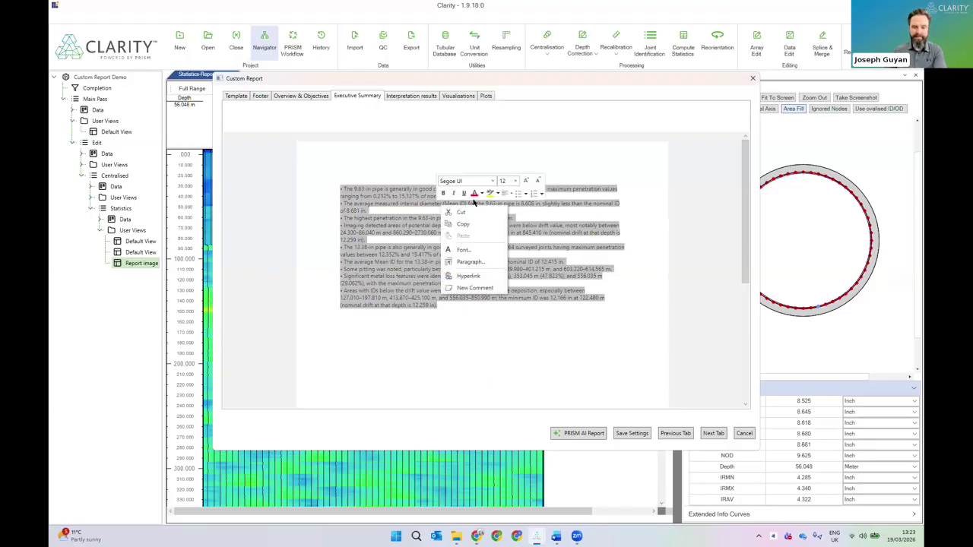
{"action": "left_click", "coordinate": [526, 182]}
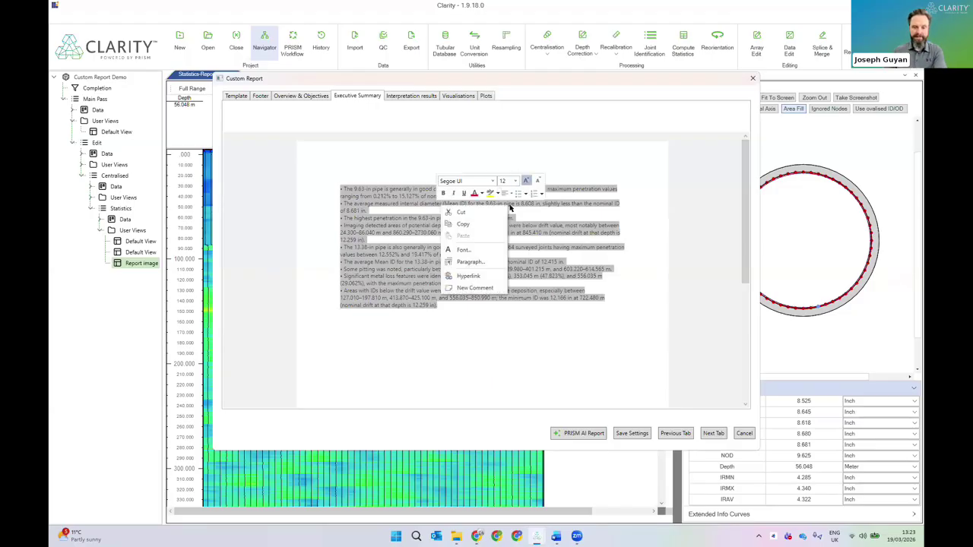
{"action": "left_click", "coordinate": [524, 335]}
{"action": "left_click_drag", "start_coordinate": [524, 335], "coordinate": [342, 189]}
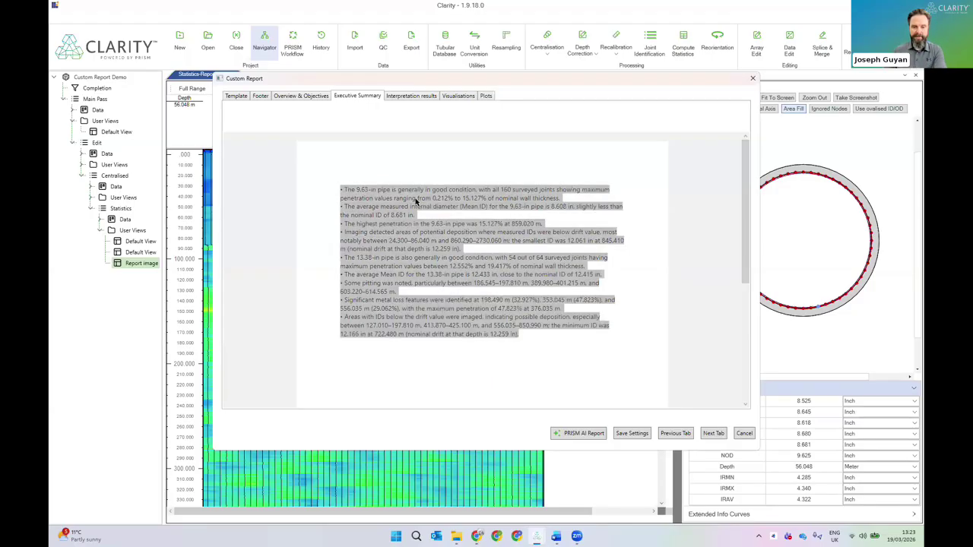
{"action": "right_click", "coordinate": [432, 202]}
{"action": "left_click", "coordinate": [508, 180]}
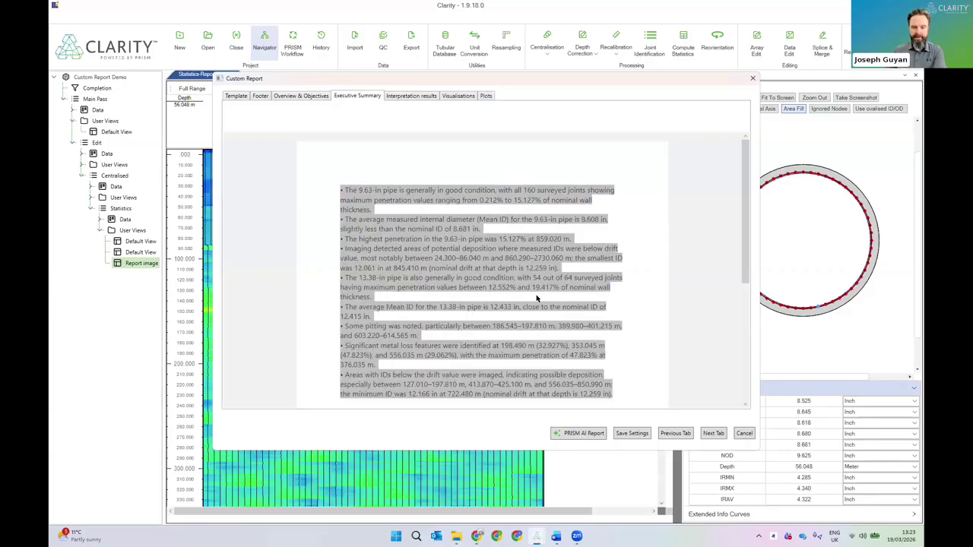
{"action": "left_click", "coordinate": [533, 300]}
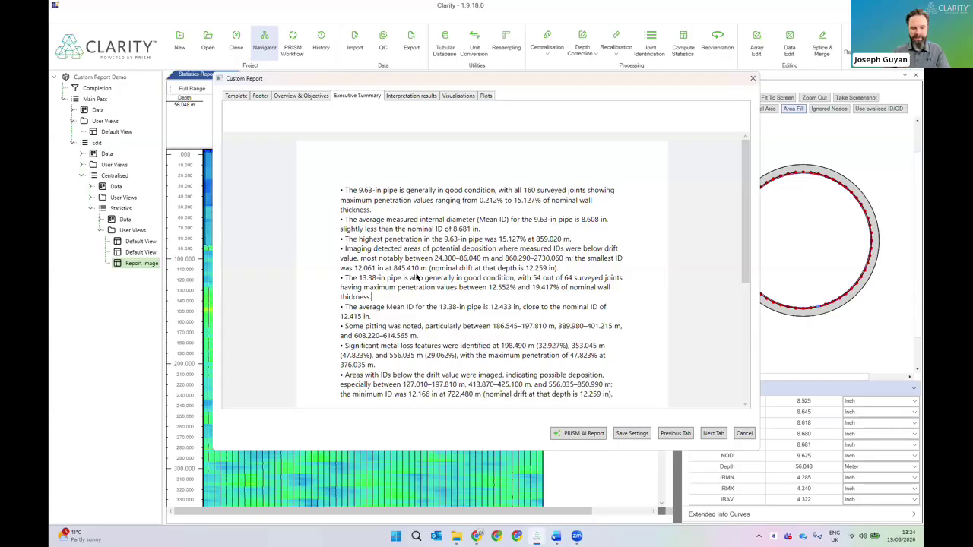
{"action": "scroll", "coordinate": [414, 275], "scroll_direction": "down", "scroll_amount": 2}
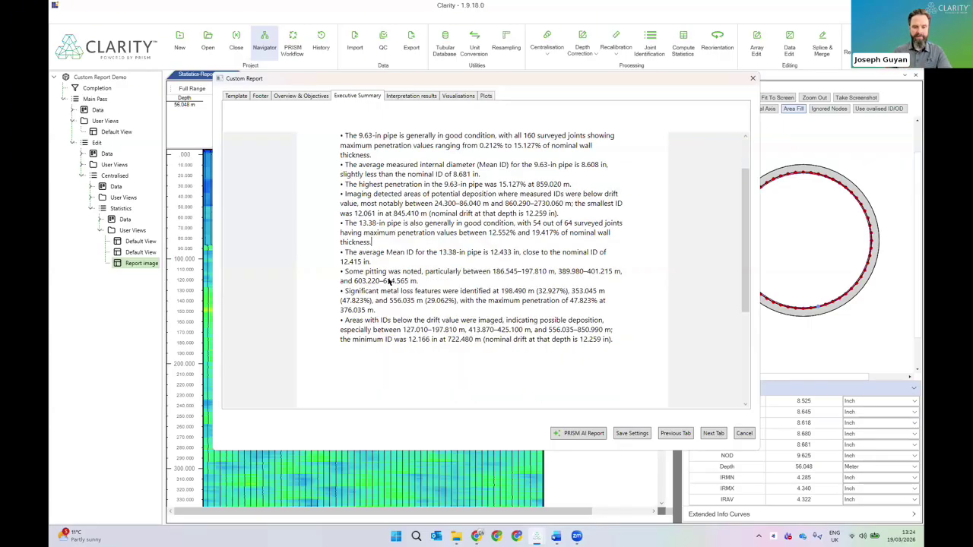
- Enlarge all of the interpretation results text by two font size increments
{"action": "left_click", "coordinate": [412, 96]}
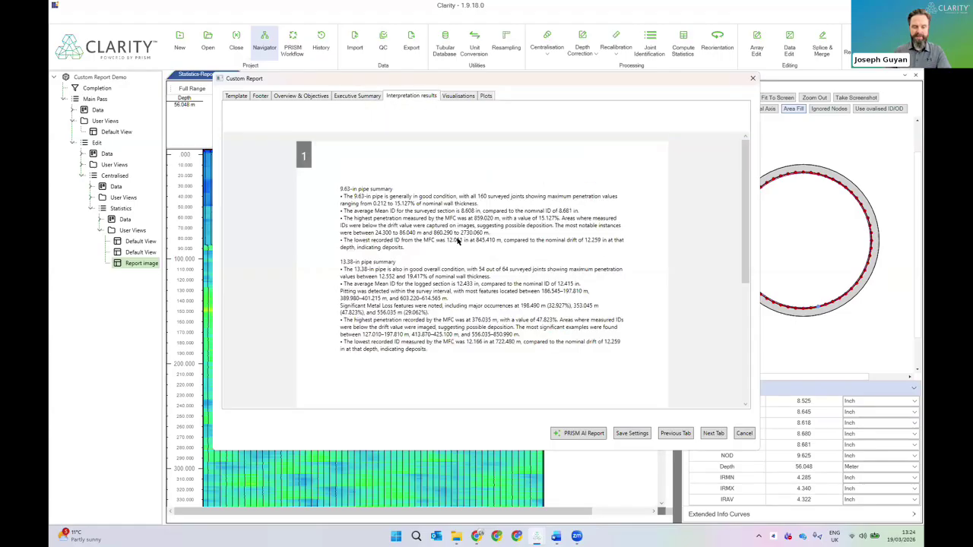
{"action": "left_click_drag", "start_coordinate": [429, 350], "coordinate": [340, 317]}
{"action": "left_click_drag", "start_coordinate": [372, 223], "coordinate": [415, 209]}
{"action": "right_click", "coordinate": [415, 209]}
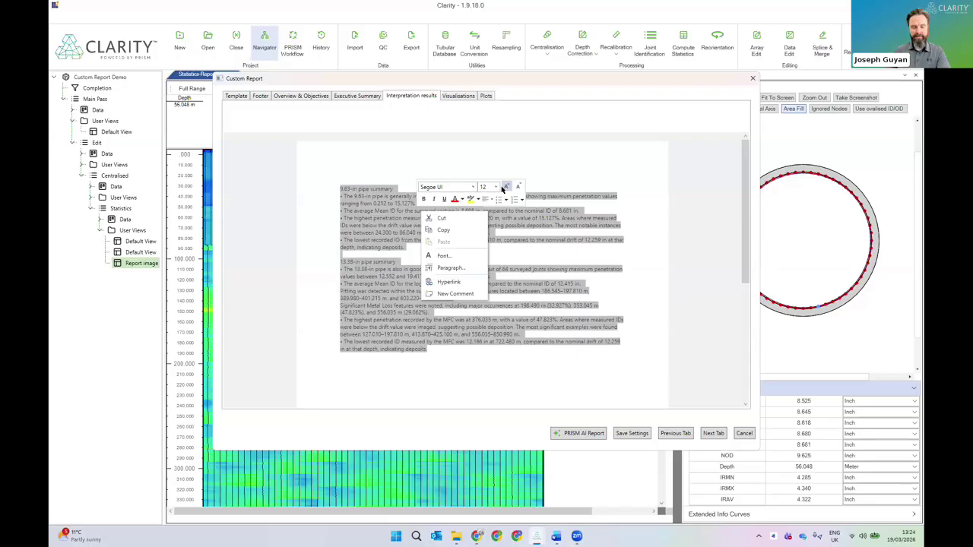
{"action": "left_click", "coordinate": [462, 303]}
{"action": "right_click", "coordinate": [453, 238]}
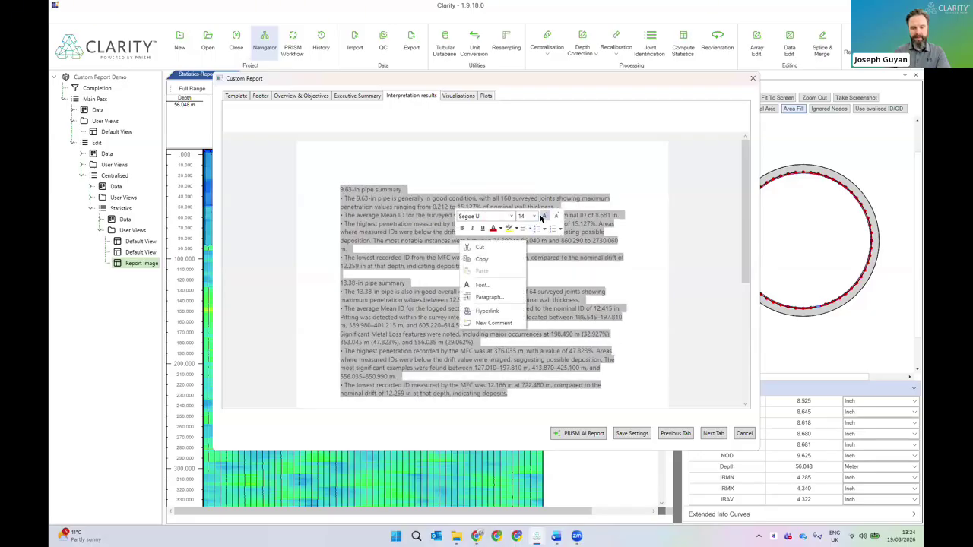
{"action": "left_click", "coordinate": [545, 215]}
{"action": "left_click", "coordinate": [380, 308]}
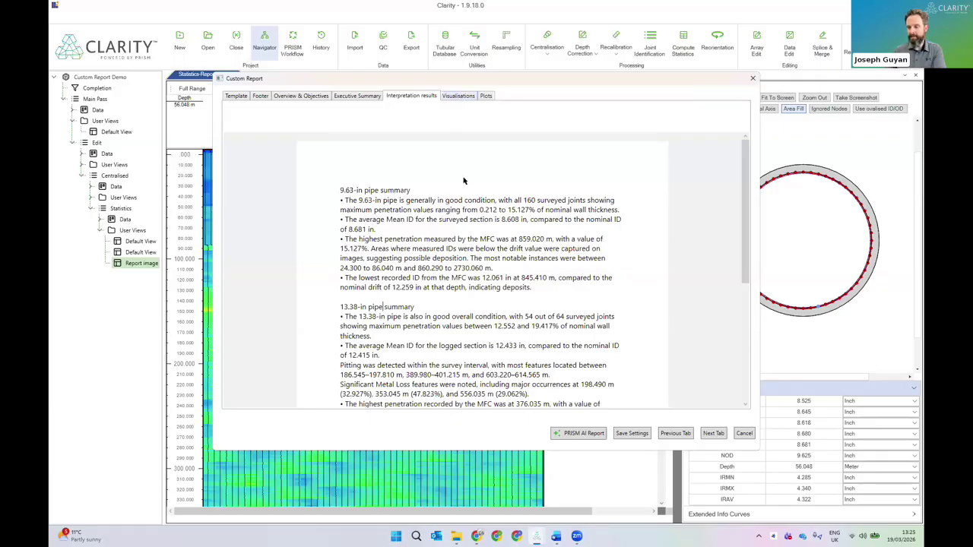
- Include the full range overview in the report's visualisations and set the downhole items to None
{"action": "left_click", "coordinate": [457, 96]}
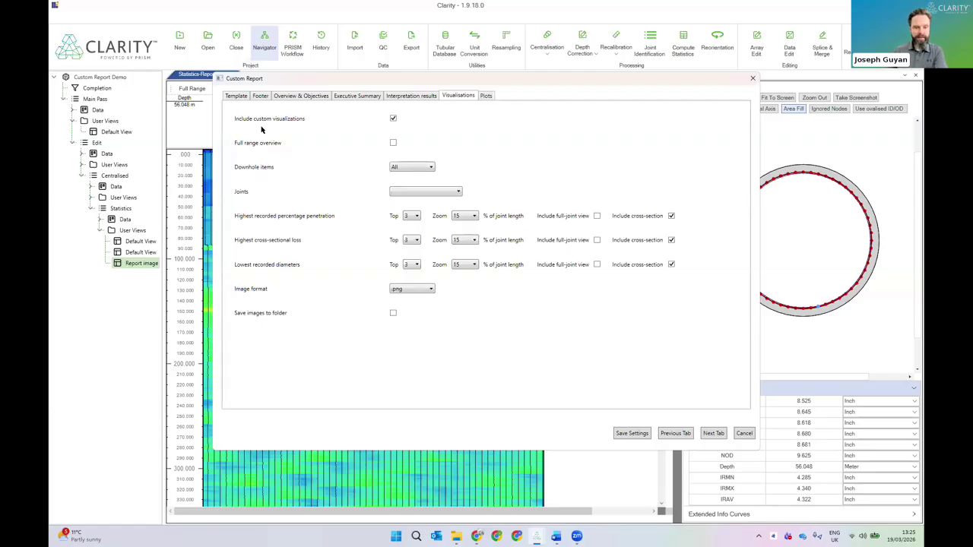
{"action": "left_click", "coordinate": [392, 144]}
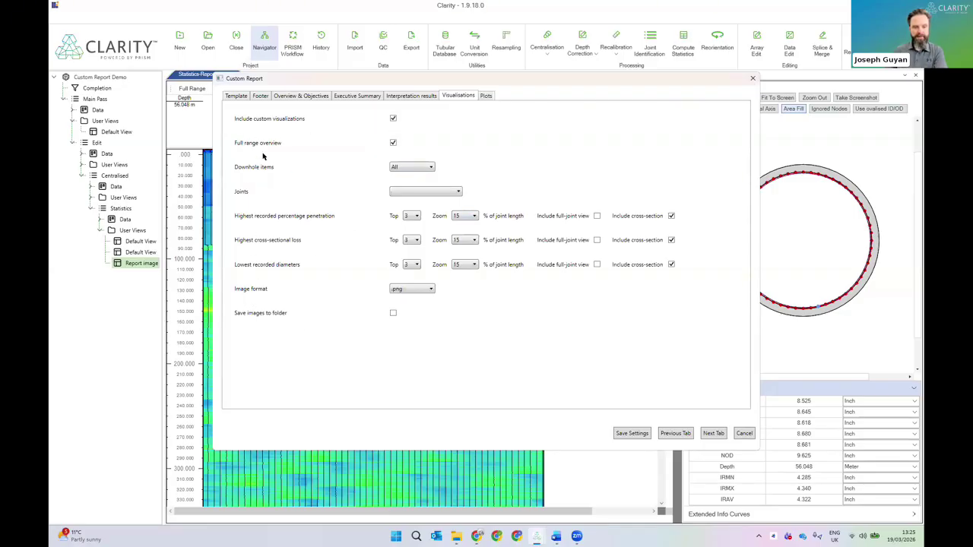
{"action": "left_click", "coordinate": [416, 170]}
{"action": "left_click", "coordinate": [411, 187]}
{"action": "left_click", "coordinate": [397, 168]}
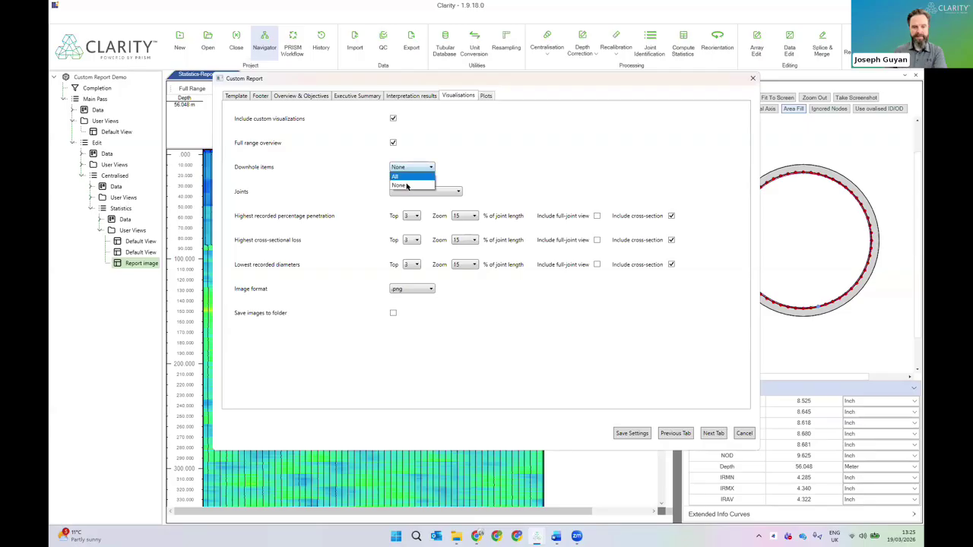
{"action": "left_click", "coordinate": [409, 187]}
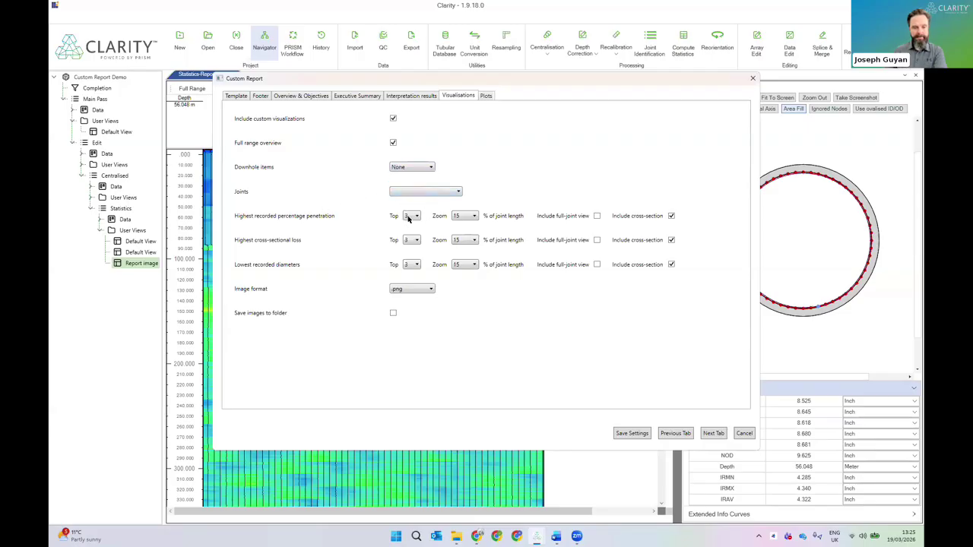
- Limit the visualisations to the top 1 highest percentage penetration, and top 0 for both cross-sectional loss and lowest diameters
{"action": "left_click", "coordinate": [411, 216]}
{"action": "left_click", "coordinate": [410, 226]}
{"action": "left_click", "coordinate": [414, 241]}
{"action": "left_click", "coordinate": [408, 250]}
{"action": "left_click", "coordinate": [411, 265]}
{"action": "left_click", "coordinate": [412, 275]}
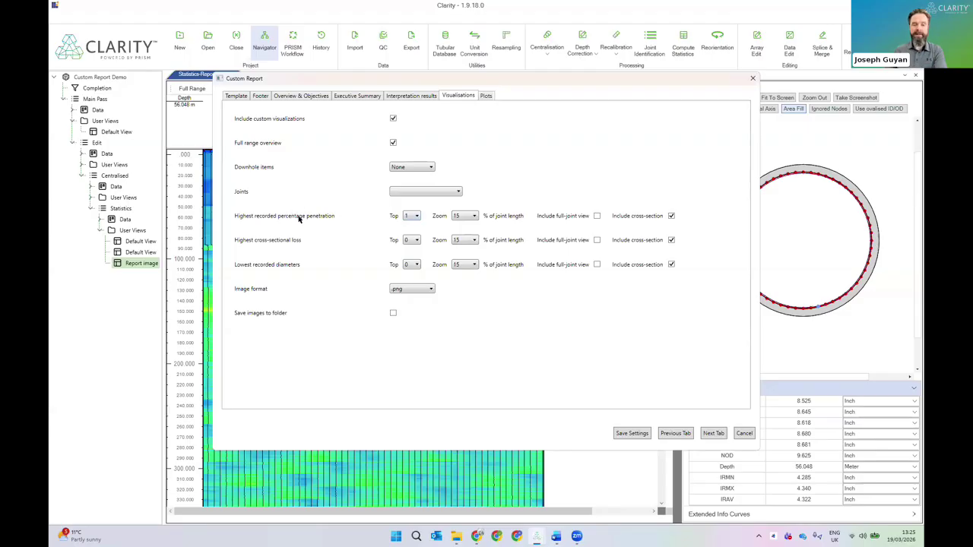
- Set the highest percentage penetration images to a zoom of 30% of joint length and include the full-joint view
{"action": "left_click", "coordinate": [465, 217]}
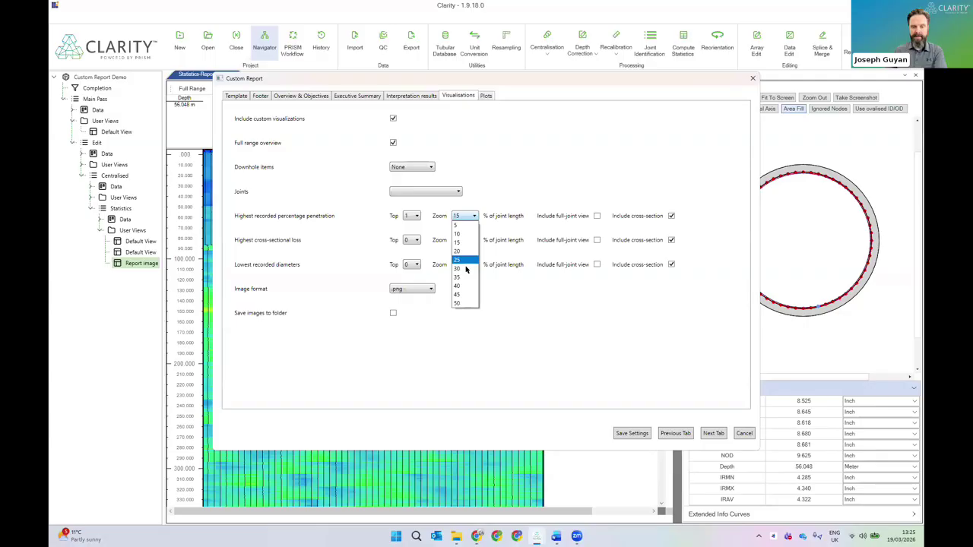
{"action": "left_click", "coordinate": [465, 268]}
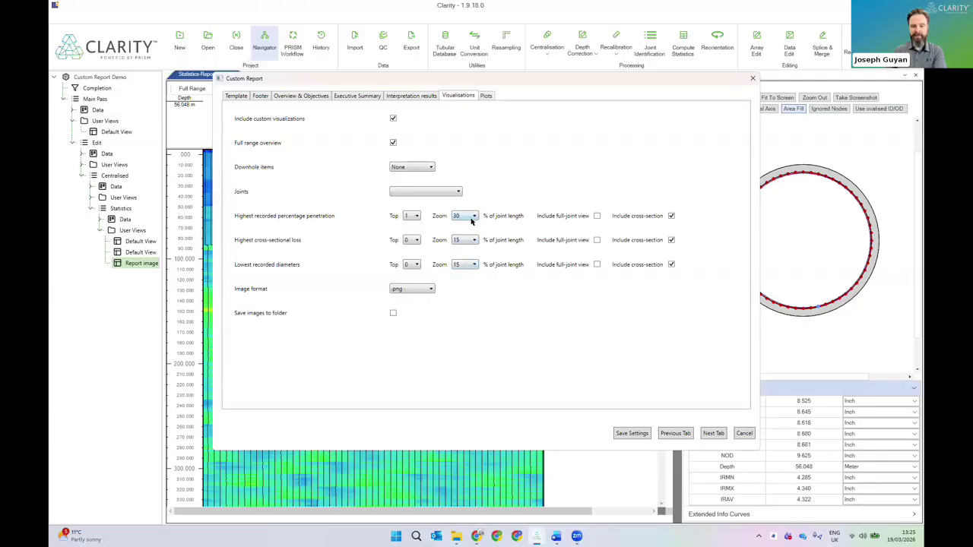
{"action": "left_click", "coordinate": [597, 216]}
{"action": "left_click_drag", "start_coordinate": [559, 82], "coordinate": [517, 84]}
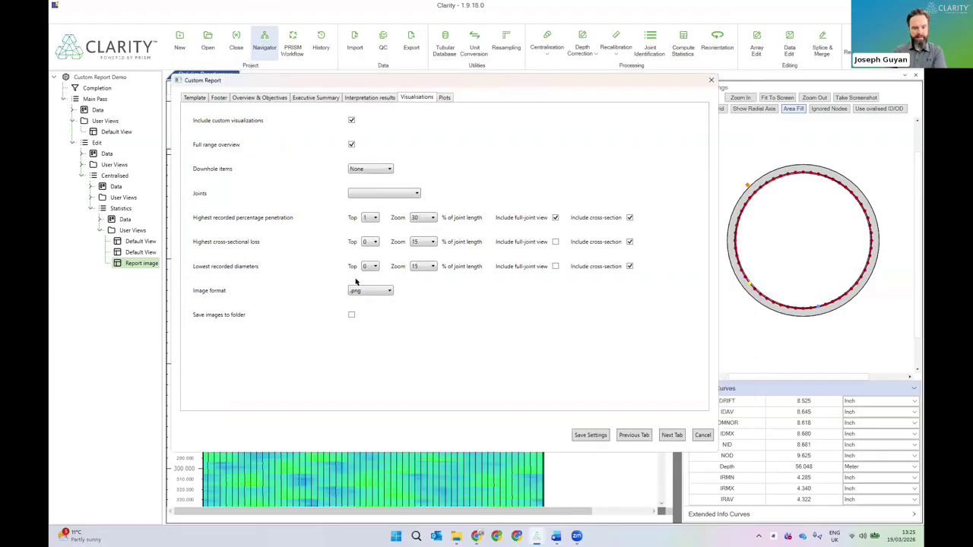
- Generate the report with all four plots and the tabulated data, saving it as a Word document in the Custom Report Demo folder
{"action": "left_click", "coordinate": [445, 97]}
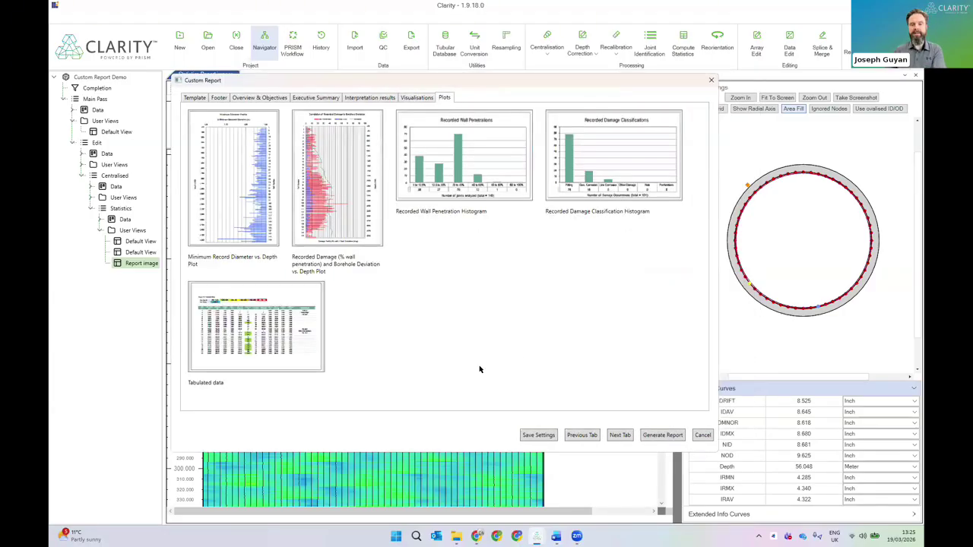
{"action": "left_click", "coordinate": [262, 217]}
{"action": "left_click", "coordinate": [281, 312]}
{"action": "left_click", "coordinate": [368, 211]}
{"action": "left_click", "coordinate": [477, 182]}
{"action": "left_click", "coordinate": [588, 181]}
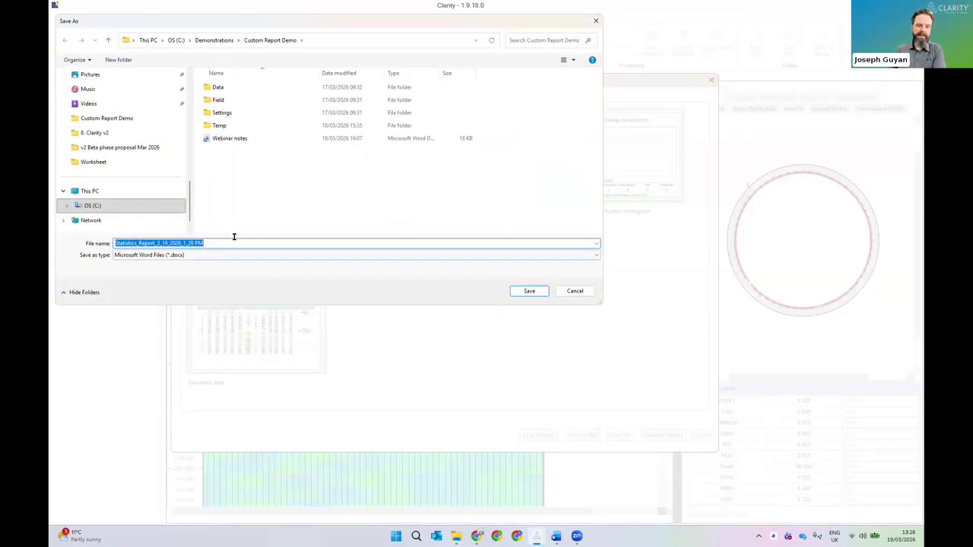
{"action": "left_click", "coordinate": [532, 291]}
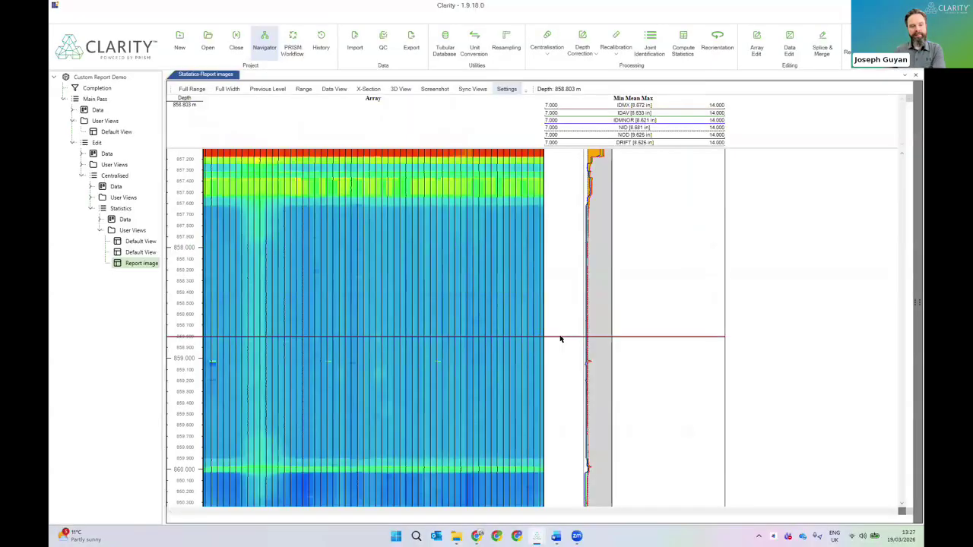
{"action": "left_click", "coordinate": [425, 339]}
{"action": "left_click", "coordinate": [422, 368]}
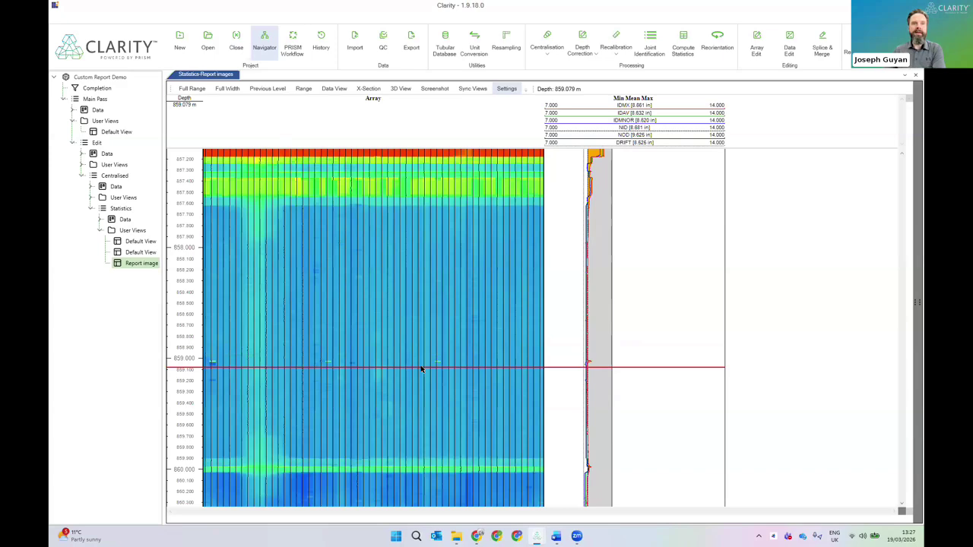
{"action": "left_click", "coordinate": [414, 382]}
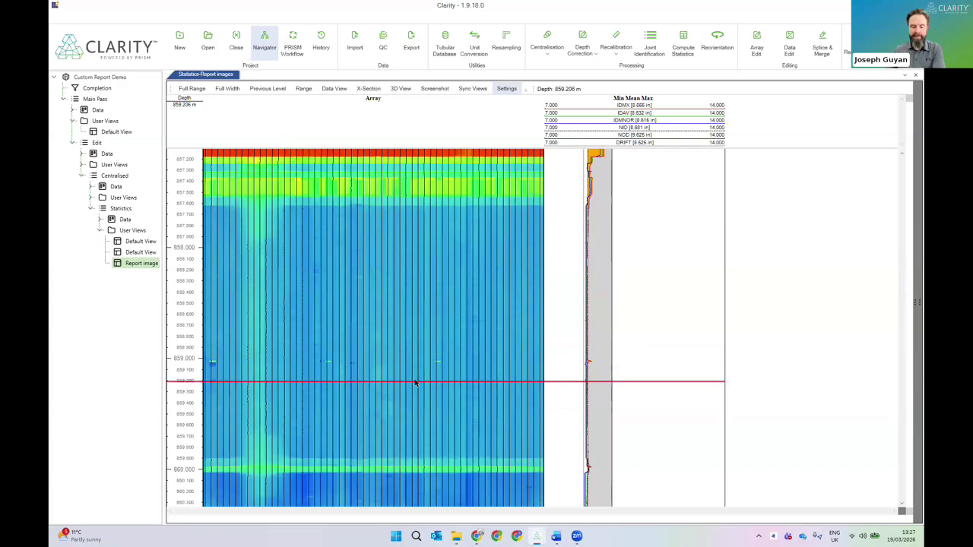
{"action": "left_click", "coordinate": [406, 411]}
- Open the generated Statistics_Report_3_19_2026_1_26 PM document from the Custom Report Demo folder in Word at 140% zoom
{"action": "left_click", "coordinate": [456, 536]}
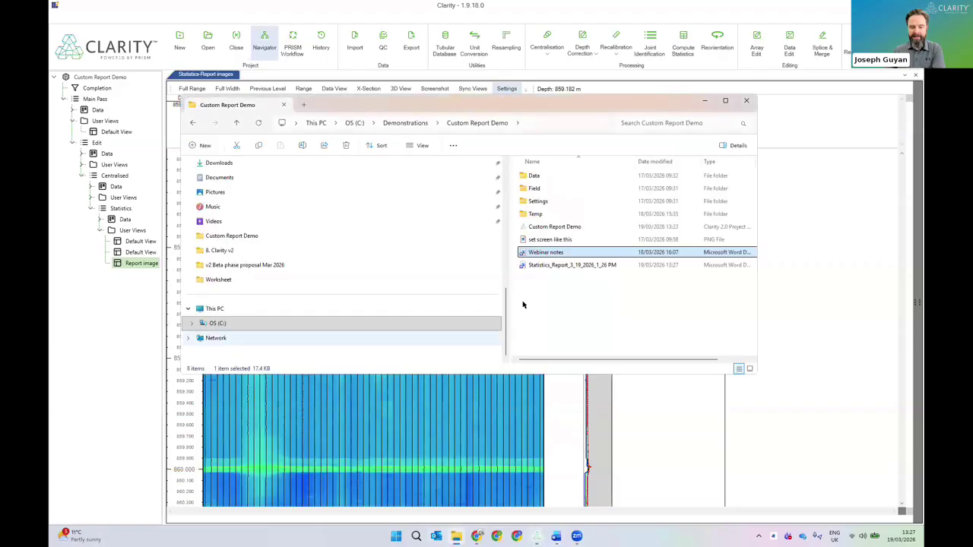
{"action": "left_click", "coordinate": [556, 266]}
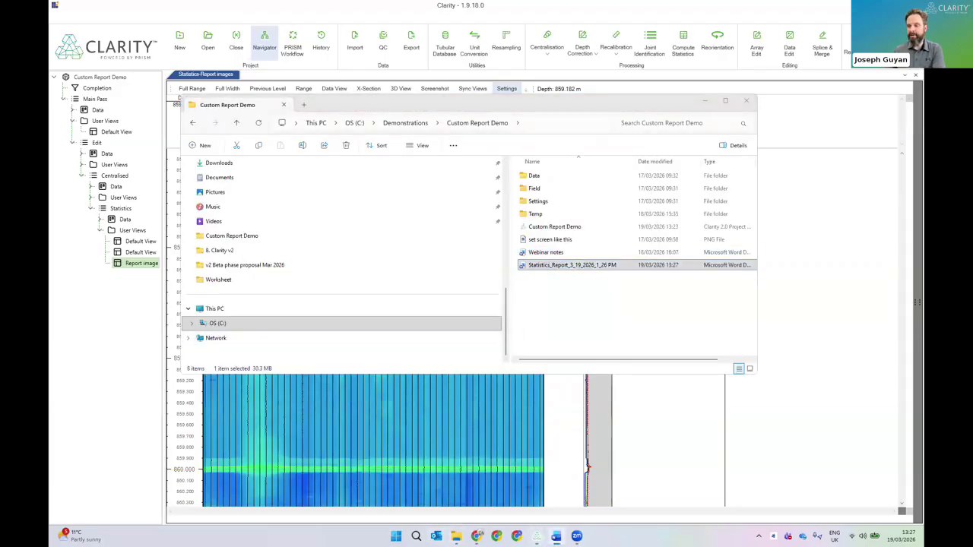
{"action": "left_click", "coordinate": [704, 104]}
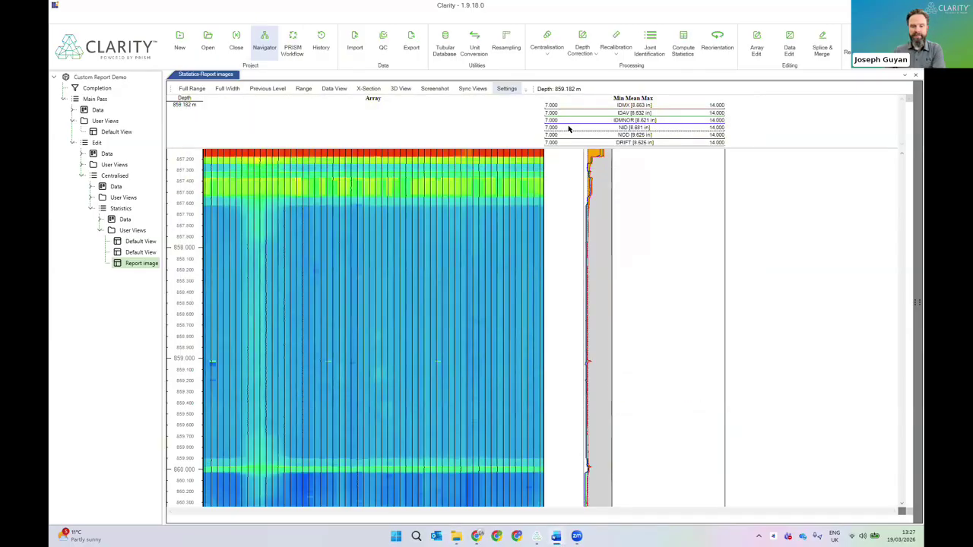
{"action": "double_click", "coordinate": [560, 95]}
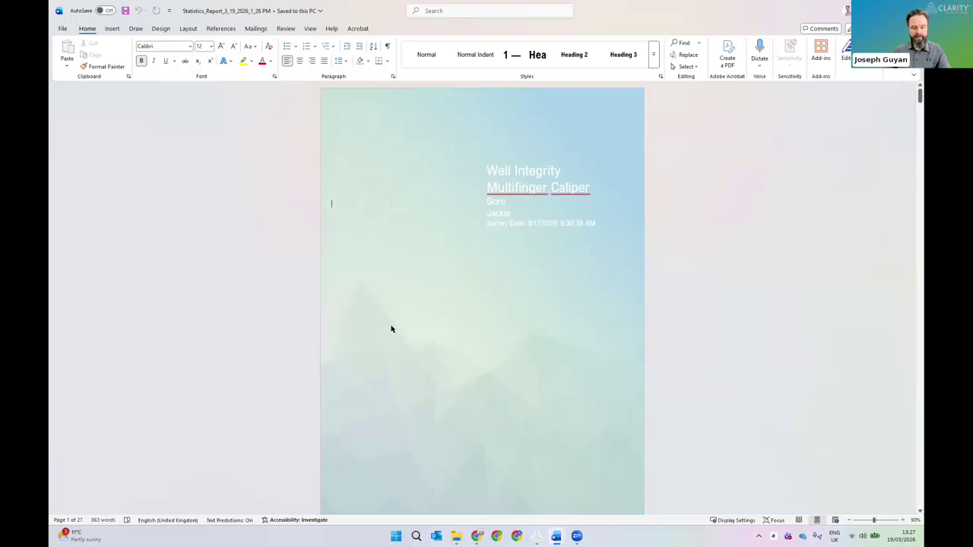
{"action": "scroll", "coordinate": [402, 328], "scroll_direction": "up", "scroll_amount": 5}
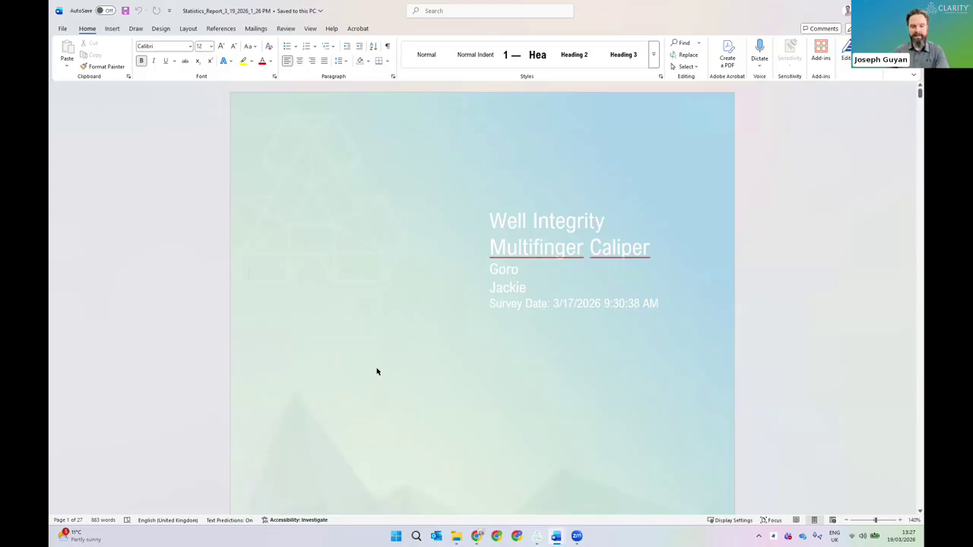
- Review the report's cover page with its footer, the contents list, and the survey overview and objectives section
{"action": "scroll", "coordinate": [376, 371], "scroll_direction": "down", "scroll_amount": 10}
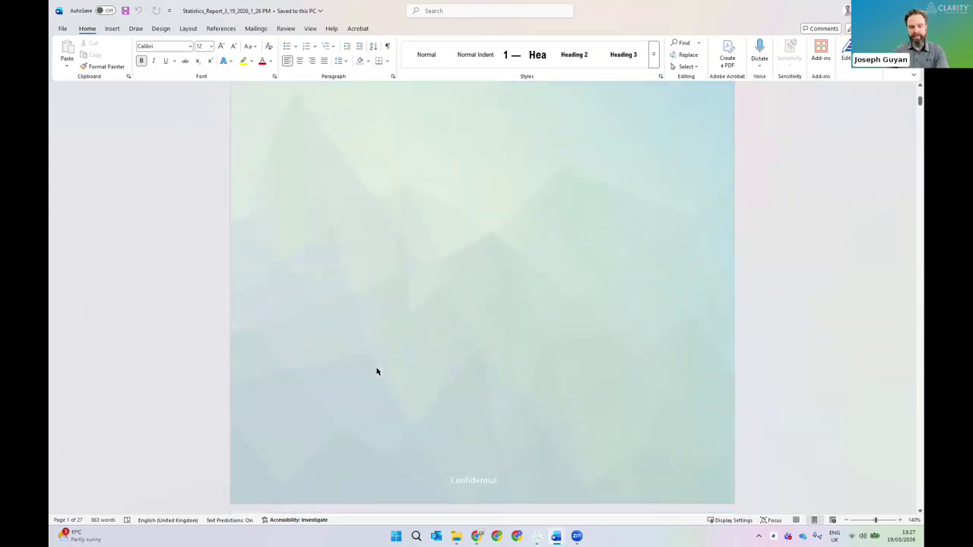
{"action": "scroll", "coordinate": [376, 371], "scroll_direction": "down", "scroll_amount": 5}
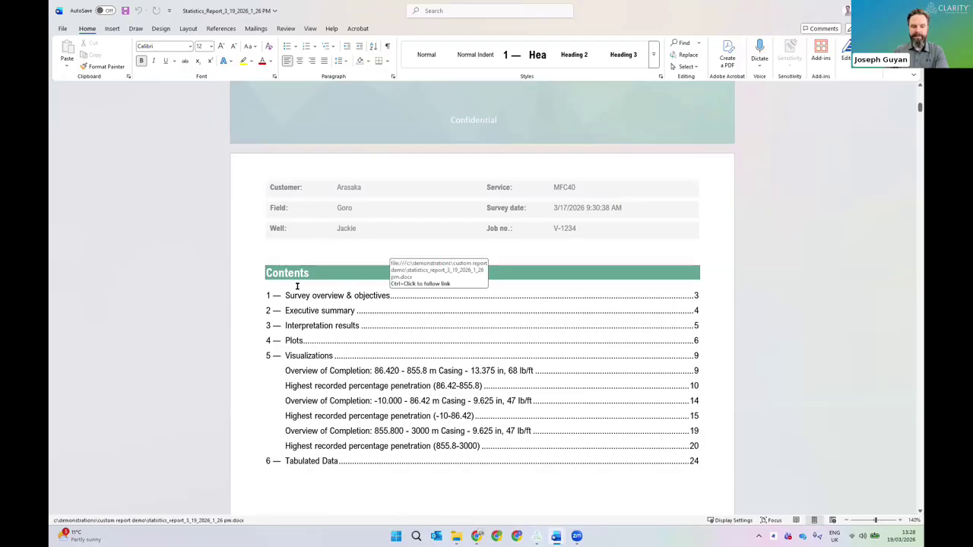
{"action": "scroll", "coordinate": [426, 319], "scroll_direction": "down", "scroll_amount": 3}
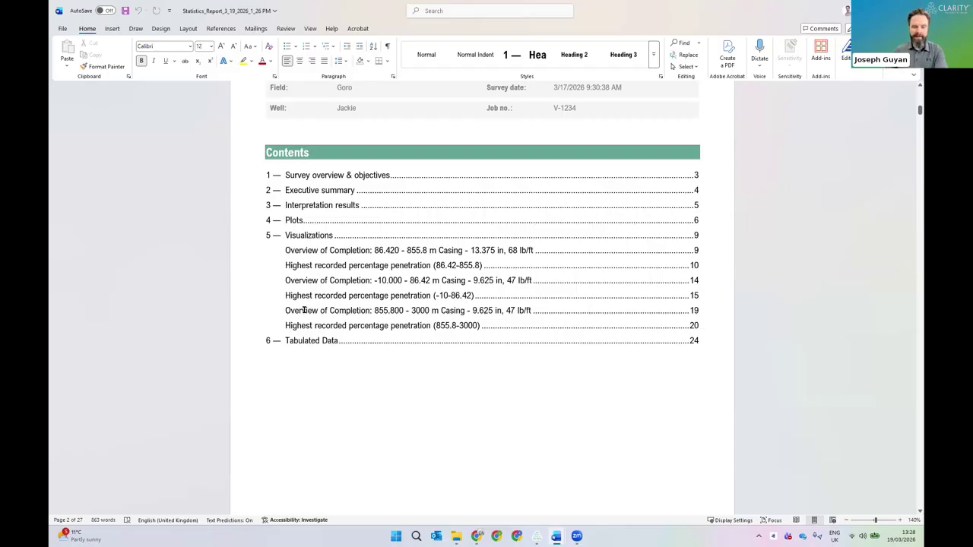
{"action": "left_click_drag", "start_coordinate": [304, 310], "coordinate": [522, 306]}
{"action": "left_click", "coordinate": [368, 407]}
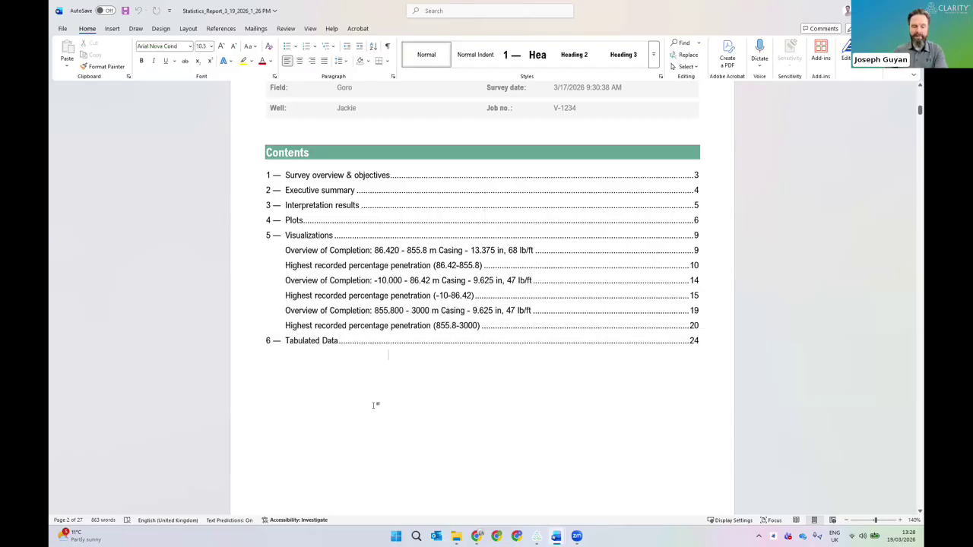
{"action": "scroll", "coordinate": [374, 405], "scroll_direction": "down", "scroll_amount": 10}
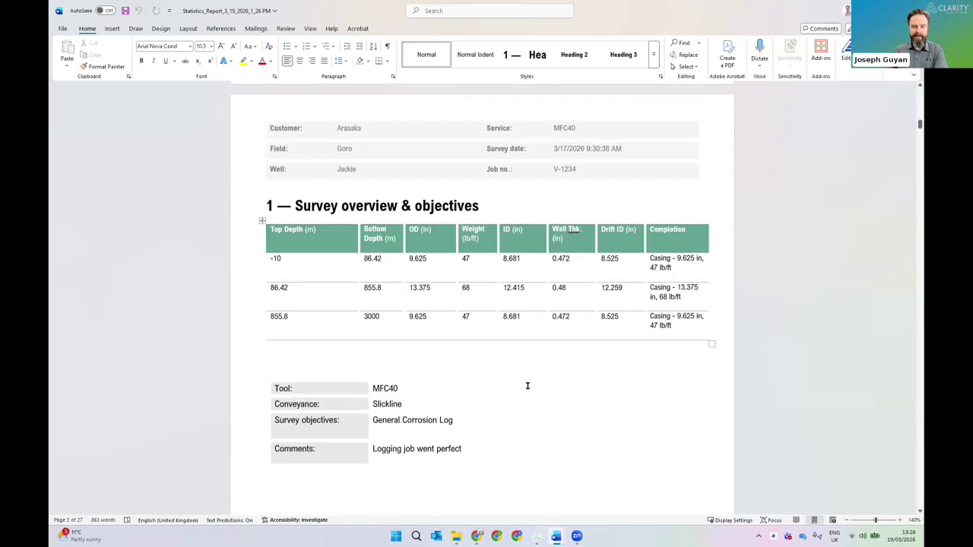
{"action": "scroll", "coordinate": [499, 385], "scroll_direction": "down", "scroll_amount": 2}
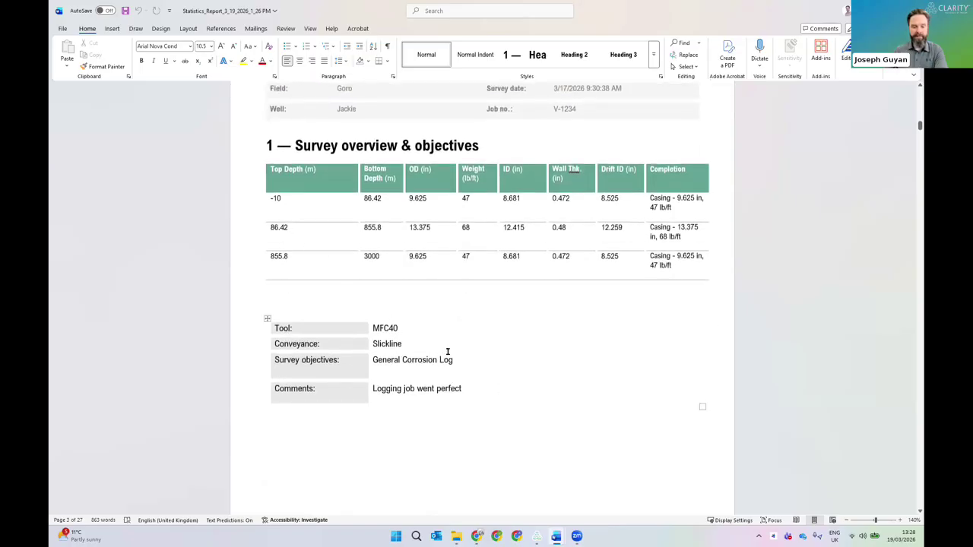
{"action": "scroll", "coordinate": [418, 429], "scroll_direction": "down", "scroll_amount": 4}
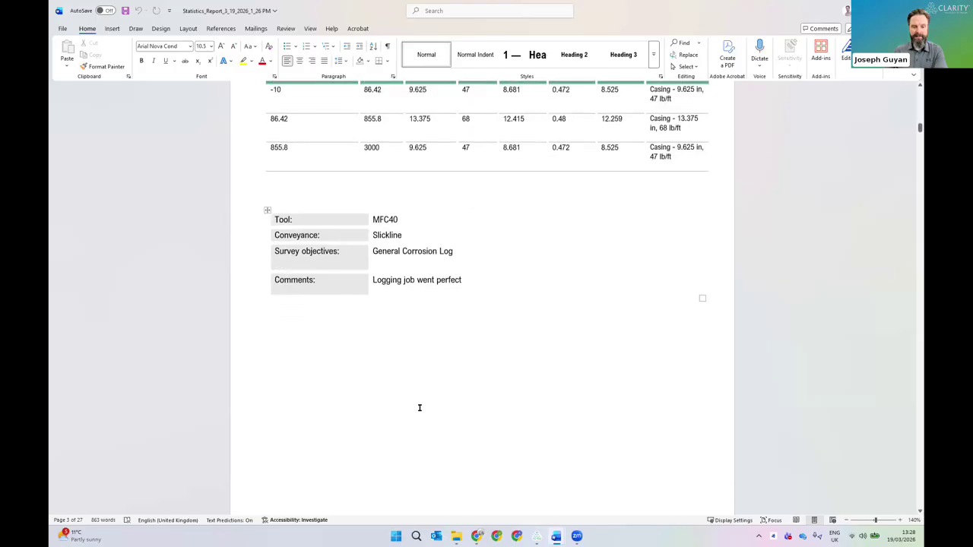
{"action": "left_click_drag", "start_coordinate": [426, 268], "coordinate": [409, 309]}
{"action": "left_click", "coordinate": [440, 374]}
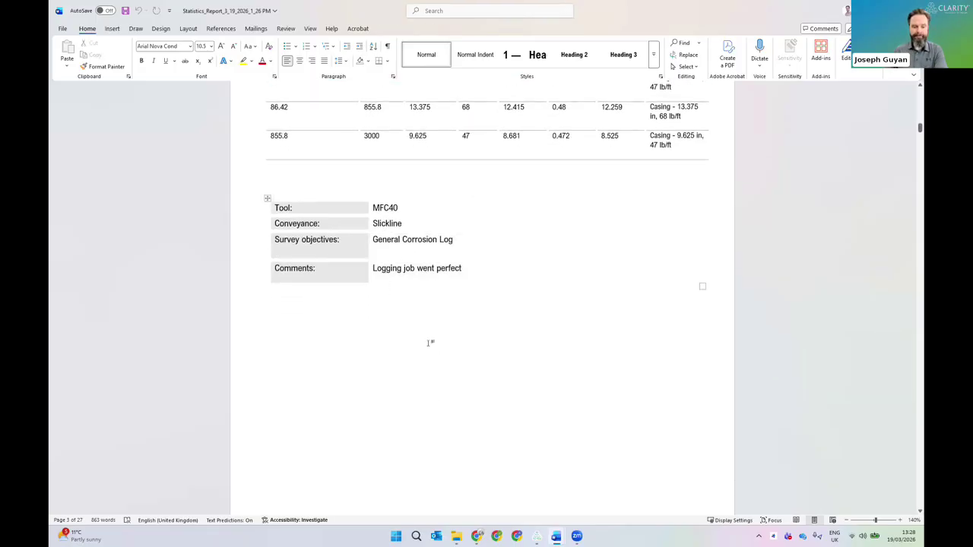
- Add a new line reading "dfsd" below "Logging job went perfect" in the survey comments
{"action": "left_click", "coordinate": [471, 264]}
{"action": "key", "text": "Return"}
{"action": "type", "text": "dfsd"}
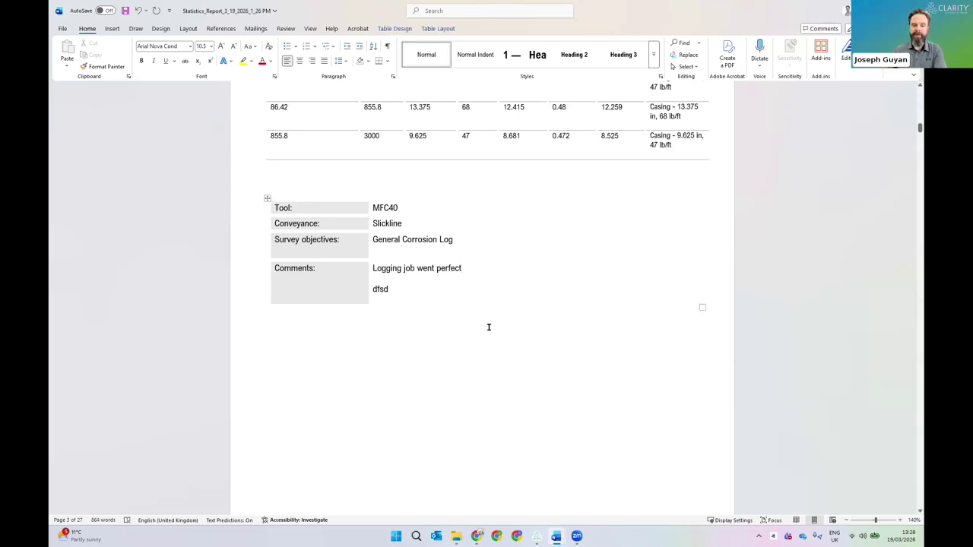
- Review the executive summary and the interpretation results for the 9.63-in and 13.38-in pipes
{"action": "scroll", "coordinate": [485, 331], "scroll_direction": "down", "scroll_amount": 10}
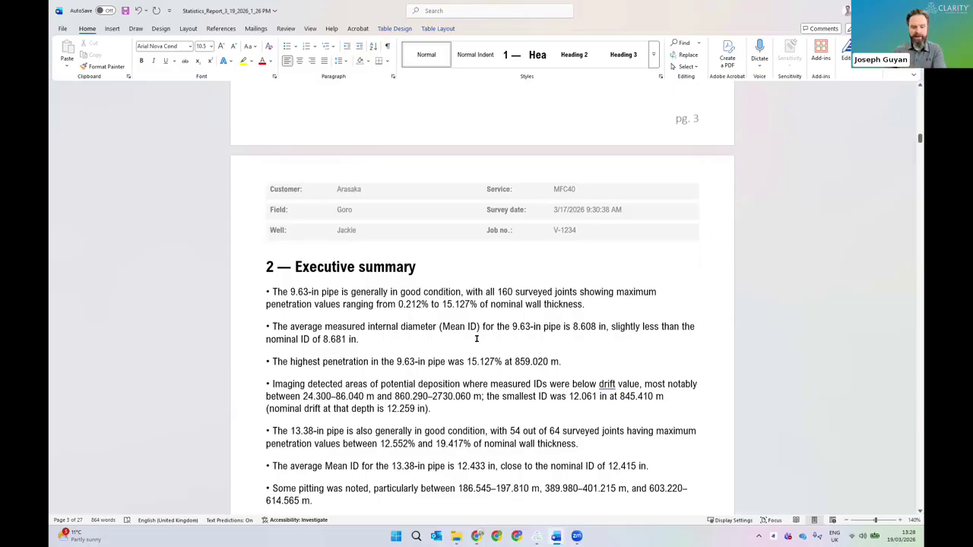
{"action": "scroll", "coordinate": [472, 346], "scroll_direction": "down", "scroll_amount": 3}
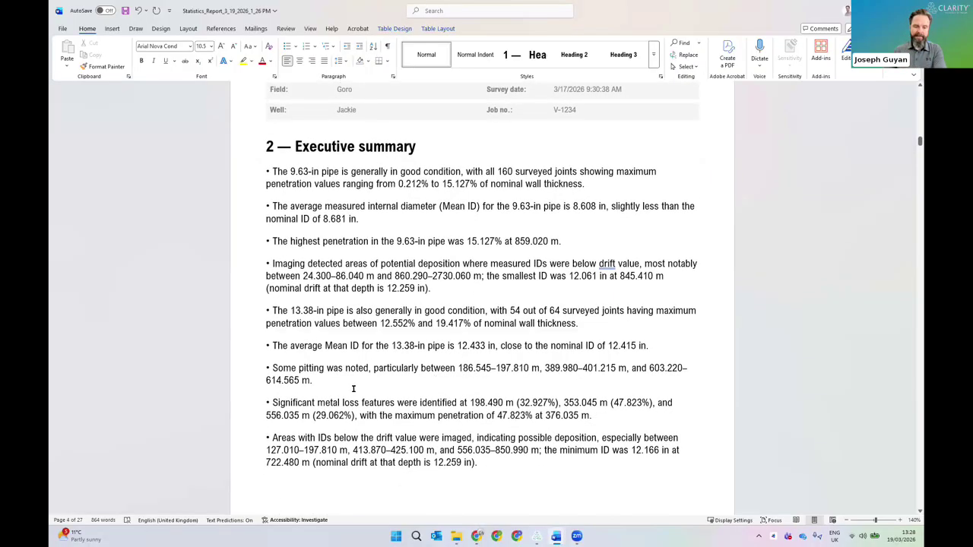
{"action": "scroll", "coordinate": [415, 323], "scroll_direction": "down", "scroll_amount": 6}
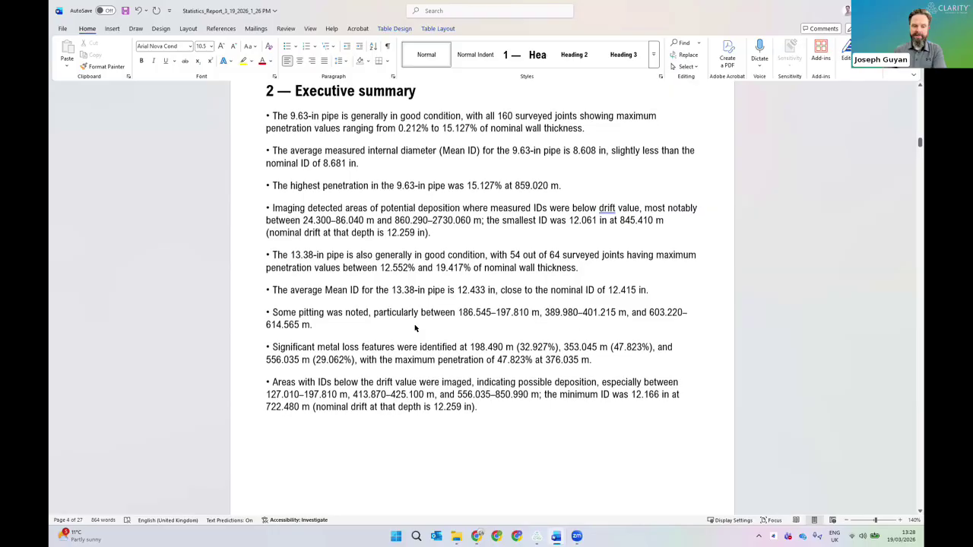
{"action": "scroll", "coordinate": [430, 316], "scroll_direction": "down", "scroll_amount": 8}
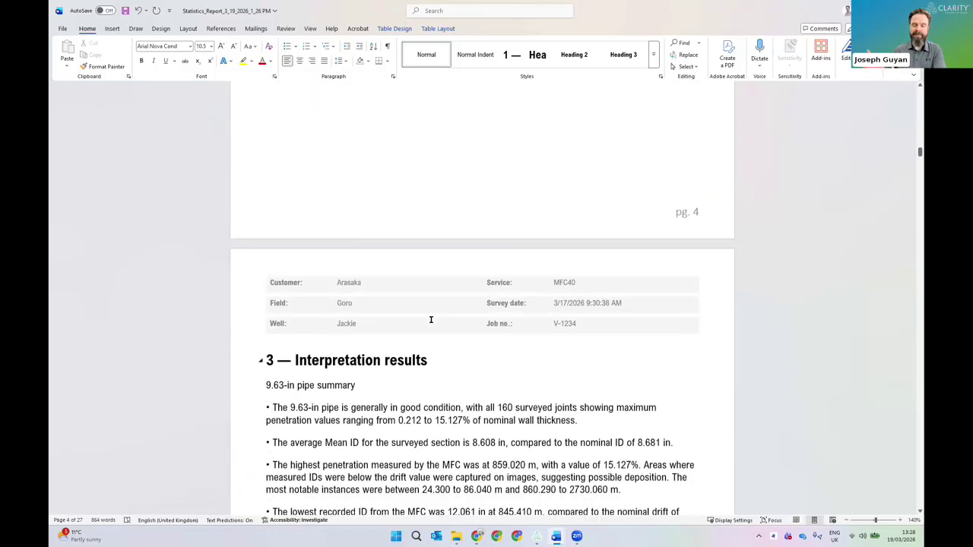
{"action": "scroll", "coordinate": [431, 321], "scroll_direction": "up", "scroll_amount": 4}
{"action": "scroll", "coordinate": [432, 321], "scroll_direction": "down", "scroll_amount": 10}
{"action": "scroll", "coordinate": [432, 320], "scroll_direction": "up", "scroll_amount": 15}
{"action": "scroll", "coordinate": [373, 302], "scroll_direction": "down", "scroll_amount": 4}
{"action": "scroll", "coordinate": [371, 301], "scroll_direction": "down", "scroll_amount": 5}
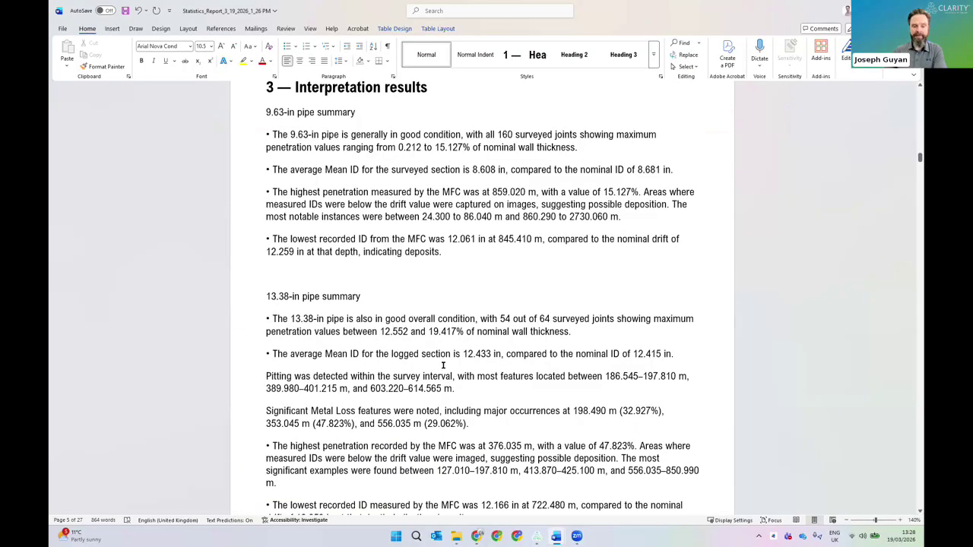
{"action": "scroll", "coordinate": [443, 365], "scroll_direction": "down", "scroll_amount": 4}
{"action": "scroll", "coordinate": [439, 359], "scroll_direction": "up", "scroll_amount": 1}
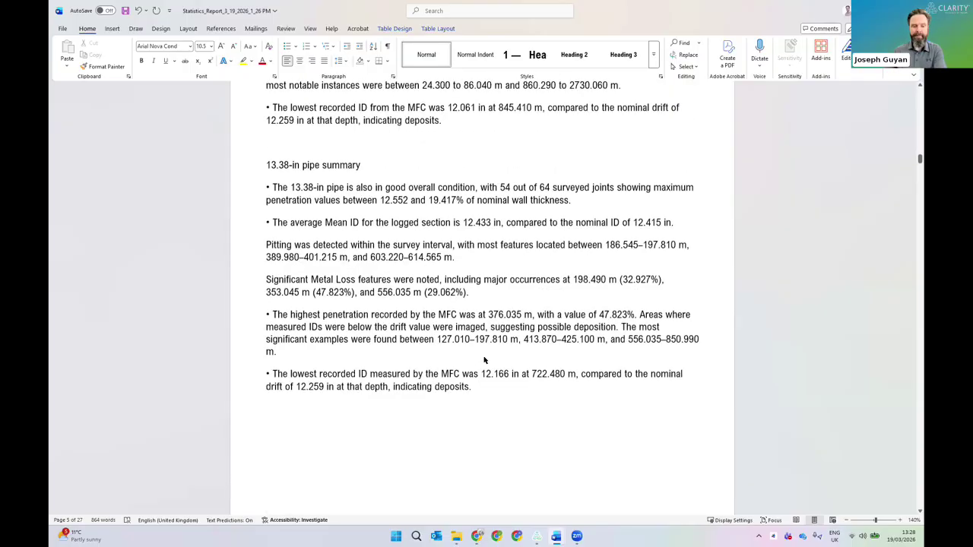
{"action": "scroll", "coordinate": [484, 360], "scroll_direction": "up", "scroll_amount": 4}
- Review the damage, wall penetration and minimum diameter plots, plus the completion overview of the 13.375 in casing in the visualizations section
{"action": "scroll", "coordinate": [511, 347], "scroll_direction": "down", "scroll_amount": 10}
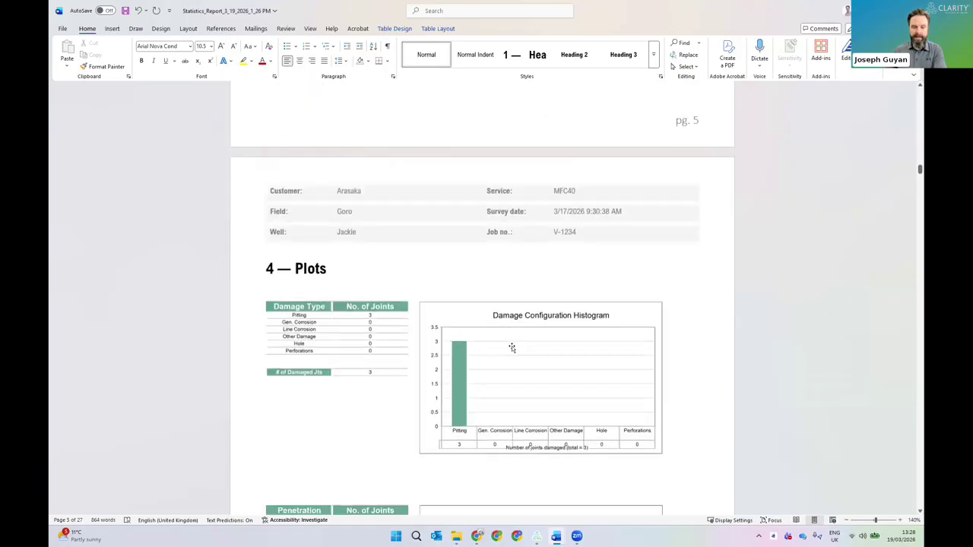
{"action": "scroll", "coordinate": [511, 348], "scroll_direction": "down", "scroll_amount": 4}
{"action": "scroll", "coordinate": [501, 343], "scroll_direction": "down", "scroll_amount": 4}
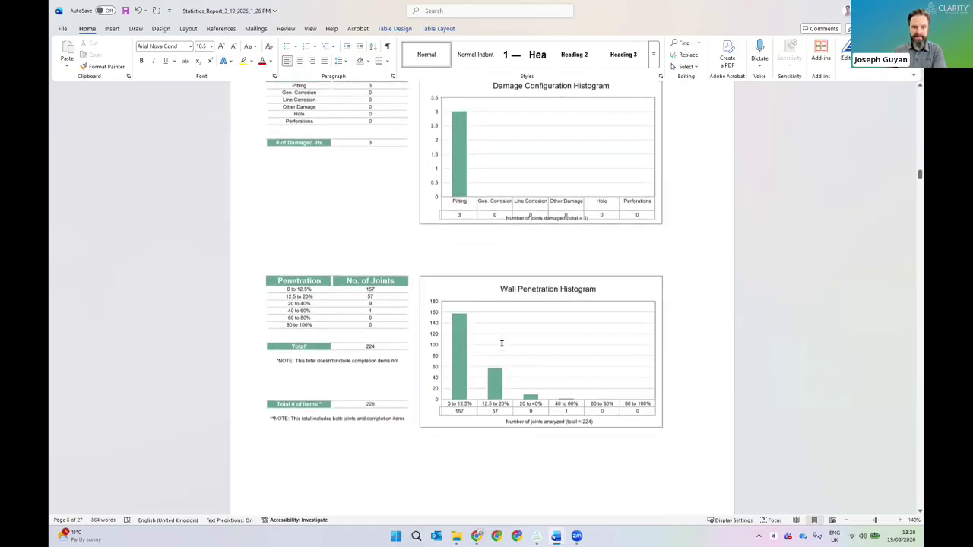
{"action": "scroll", "coordinate": [501, 343], "scroll_direction": "up", "scroll_amount": 4}
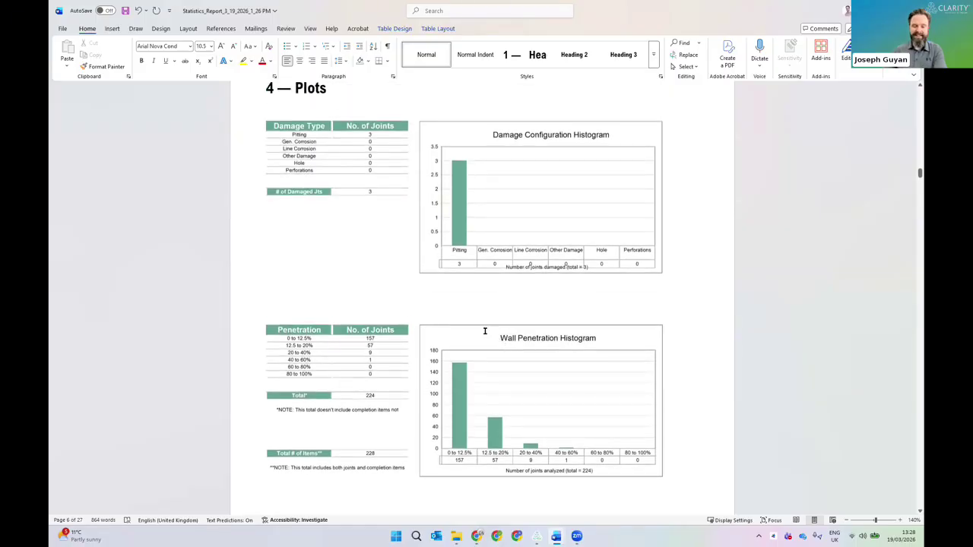
{"action": "scroll", "coordinate": [484, 331], "scroll_direction": "down", "scroll_amount": 13}
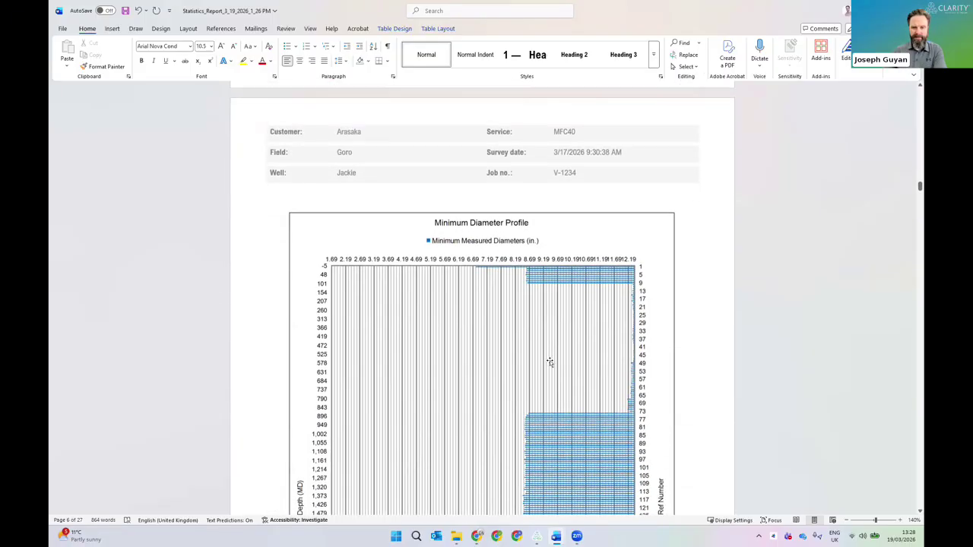
{"action": "scroll", "coordinate": [550, 360], "scroll_direction": "down", "scroll_amount": 7}
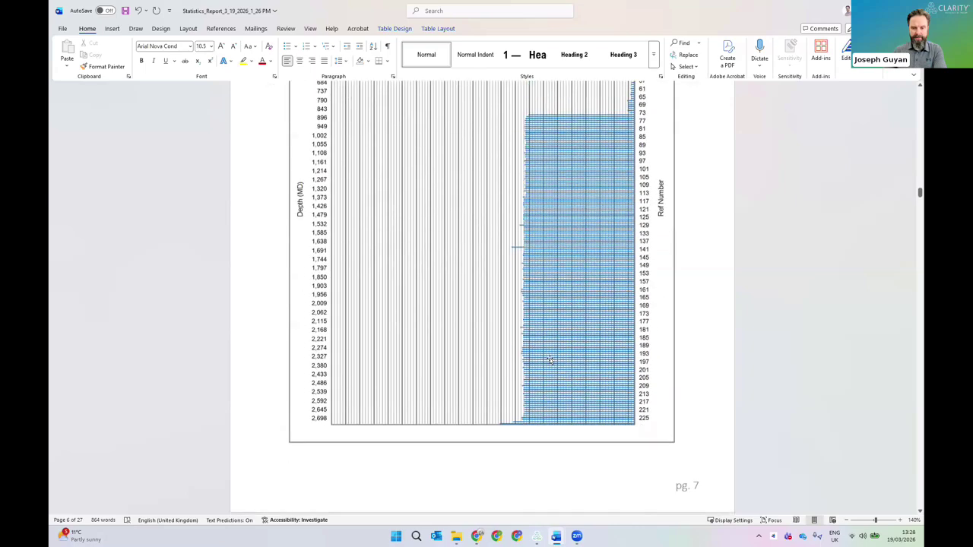
{"action": "scroll", "coordinate": [550, 361], "scroll_direction": "down", "scroll_amount": 7}
{"action": "scroll", "coordinate": [551, 359], "scroll_direction": "down", "scroll_amount": 20}
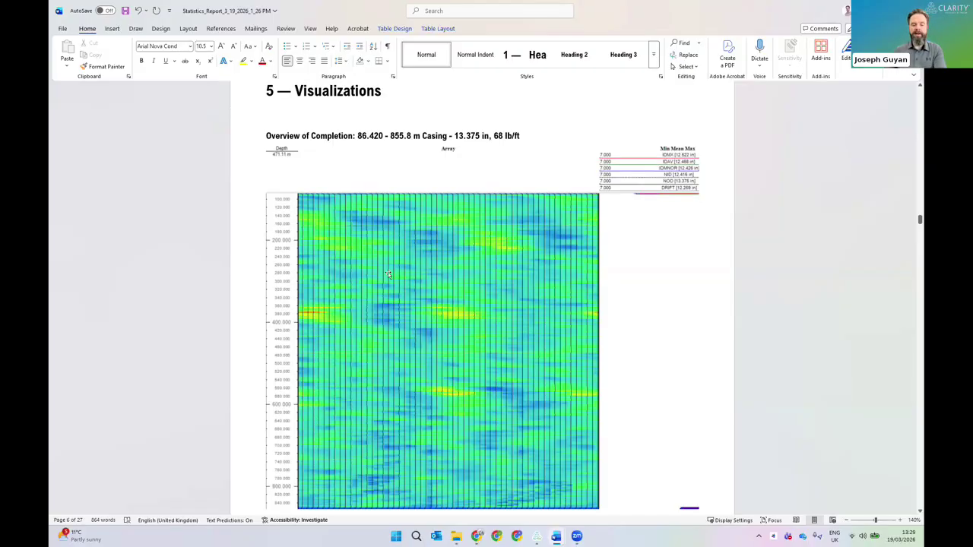
{"action": "scroll", "coordinate": [429, 289], "scroll_direction": "down", "scroll_amount": 2}
{"action": "scroll", "coordinate": [456, 365], "scroll_direction": "up", "scroll_amount": 2}
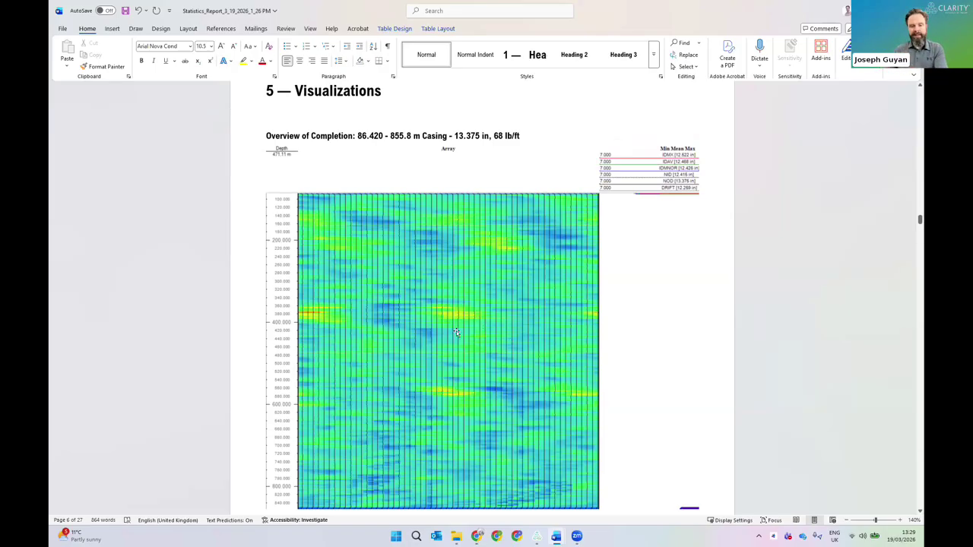
{"action": "scroll", "coordinate": [462, 313], "scroll_direction": "down", "scroll_amount": 8}
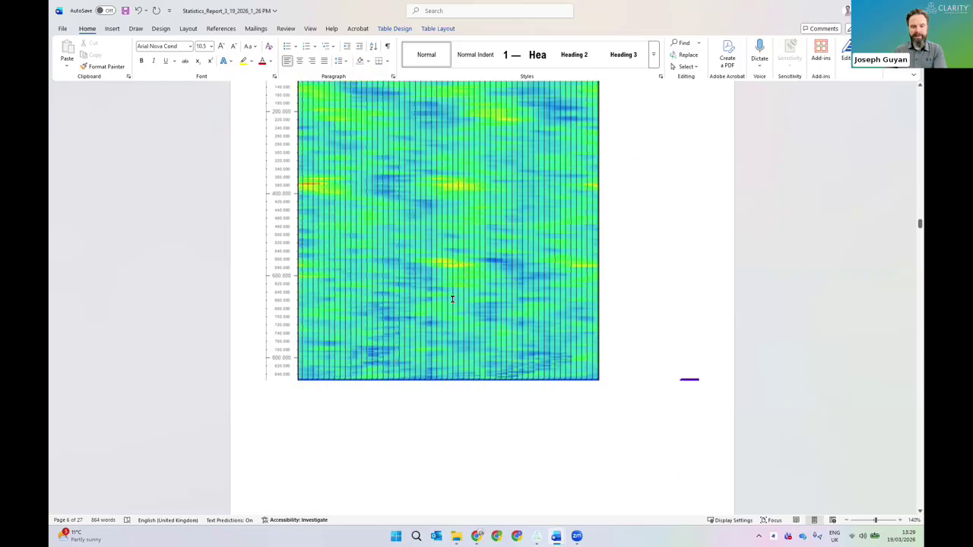
- Enlarge the detailed view image of the highest recorded penetration for 86.42-855.8 to nearly the full text width
{"action": "scroll", "coordinate": [455, 304], "scroll_direction": "down", "scroll_amount": 14}
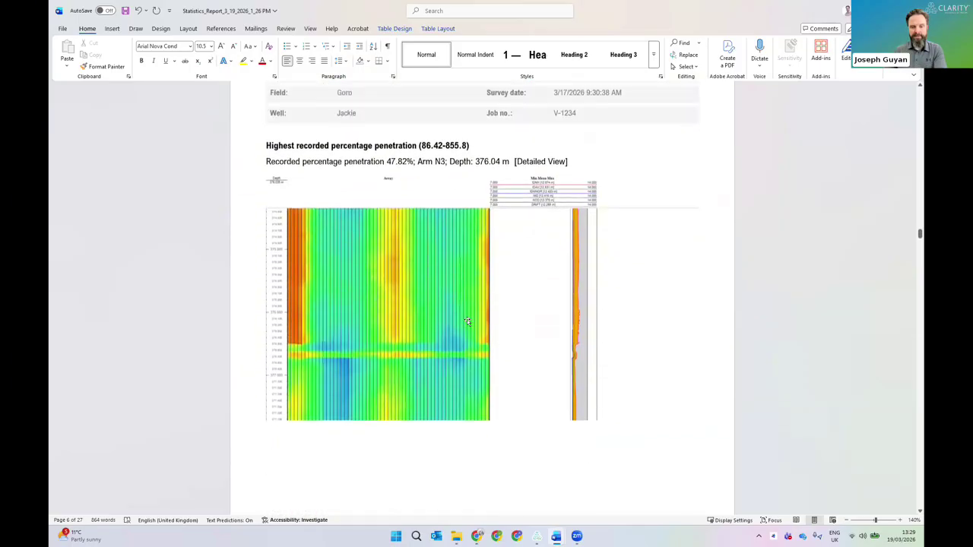
{"action": "right_click", "coordinate": [519, 292]}
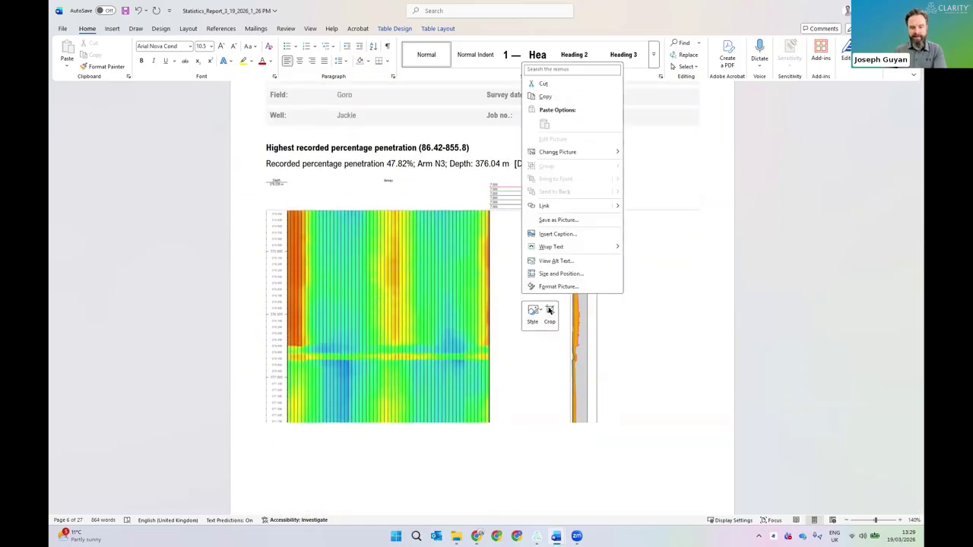
{"action": "key", "text": "Escape"}
{"action": "left_click_drag", "start_coordinate": [694, 300], "coordinate": [595, 299]}
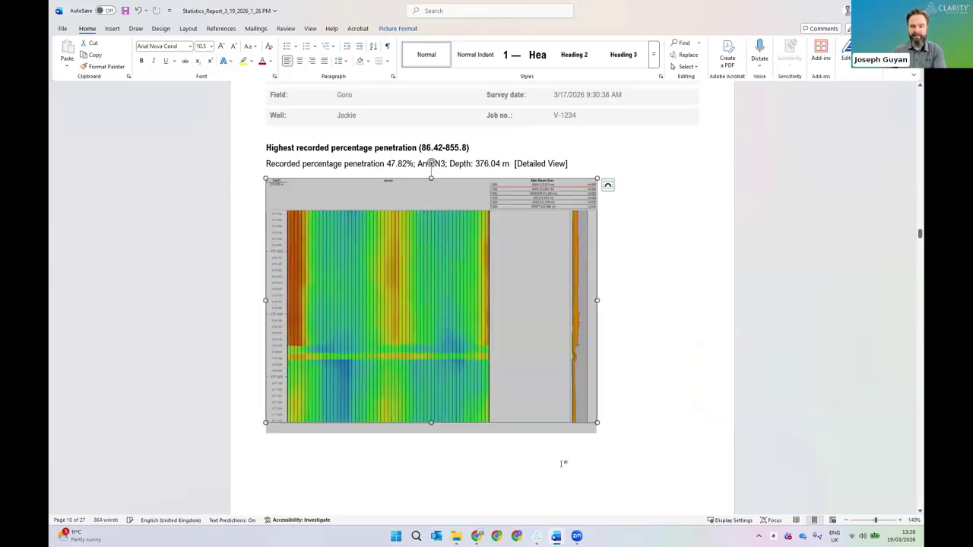
{"action": "left_click_drag", "start_coordinate": [597, 422], "coordinate": [688, 456]}
{"action": "left_click", "coordinate": [706, 411]}
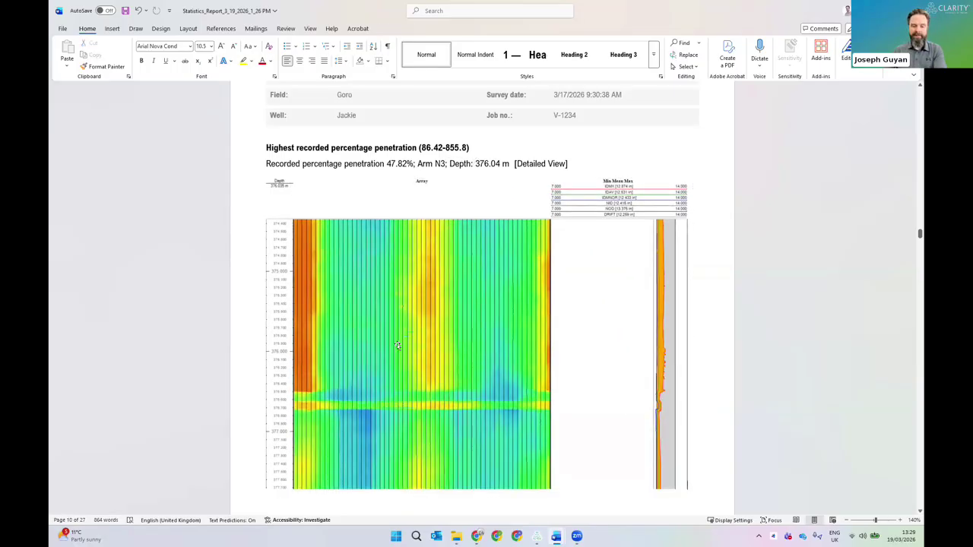
- Crop blank space from the top of the cross section image for depth 376.04 m and centre the image on the page
{"action": "scroll", "coordinate": [396, 341], "scroll_direction": "down", "scroll_amount": 3}
{"action": "scroll", "coordinate": [396, 341], "scroll_direction": "up", "scroll_amount": 3}
{"action": "scroll", "coordinate": [367, 335], "scroll_direction": "down", "scroll_amount": 15}
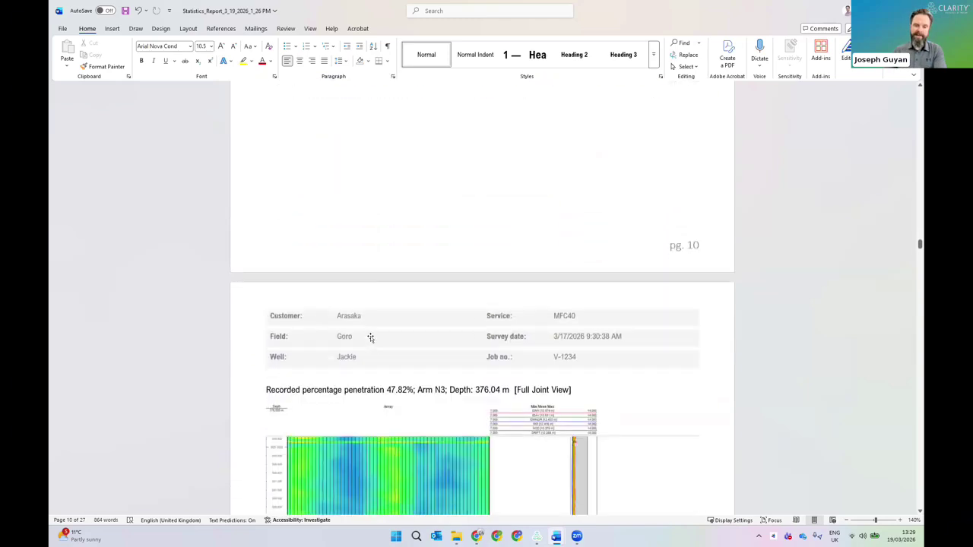
{"action": "scroll", "coordinate": [372, 335], "scroll_direction": "down", "scroll_amount": 15}
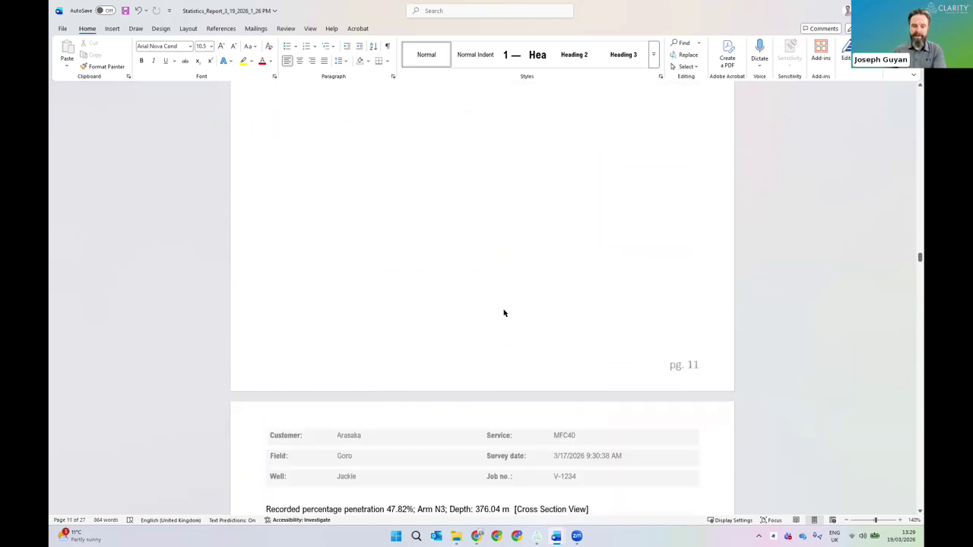
{"action": "scroll", "coordinate": [504, 310], "scroll_direction": "up", "scroll_amount": 5}
{"action": "scroll", "coordinate": [504, 312], "scroll_direction": "down", "scroll_amount": 10}
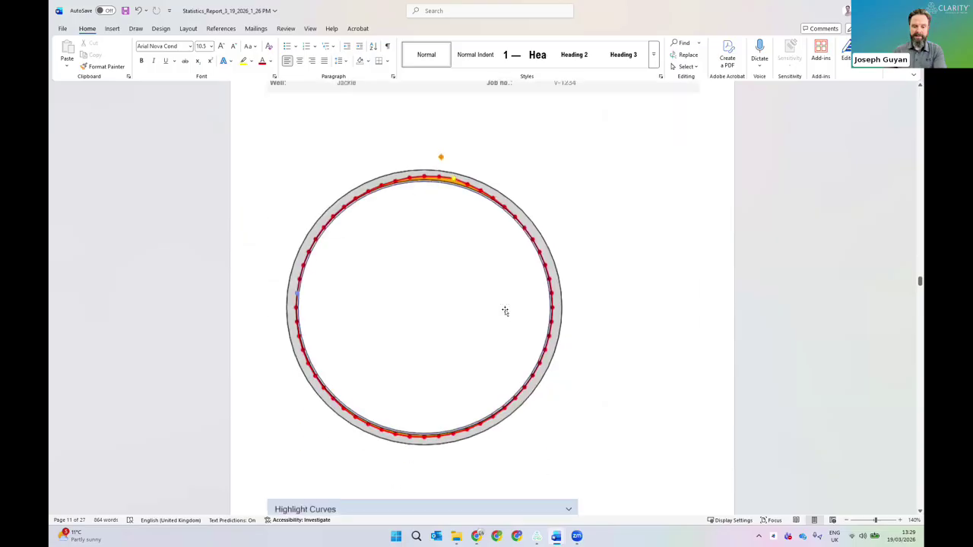
{"action": "left_click", "coordinate": [487, 277]}
{"action": "scroll", "coordinate": [461, 168], "scroll_direction": "up", "scroll_amount": 2}
{"action": "right_click", "coordinate": [483, 175]}
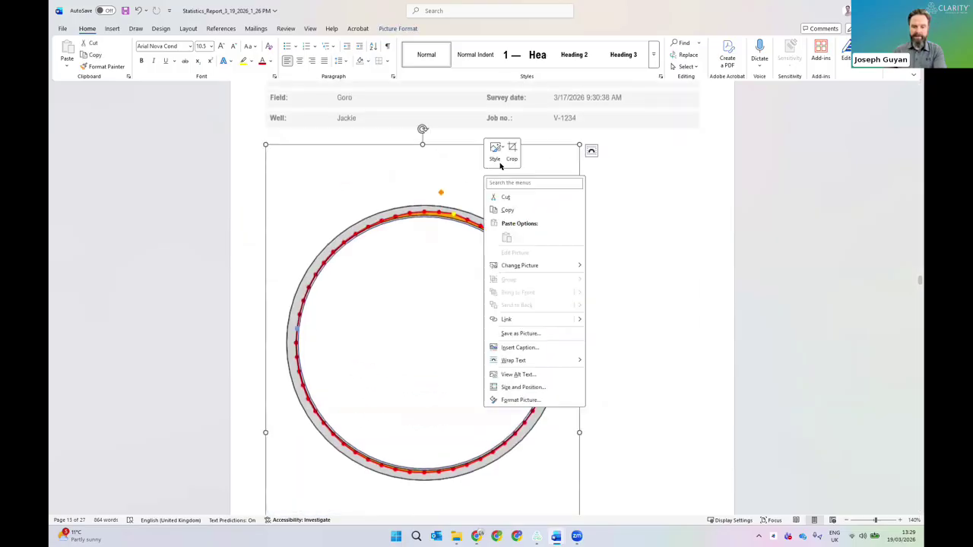
{"action": "left_click", "coordinate": [511, 151]}
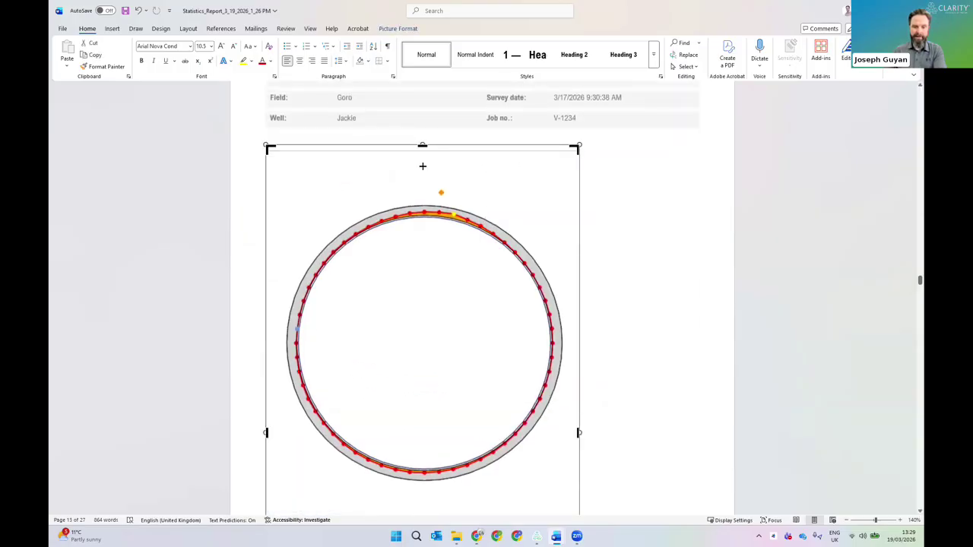
{"action": "scroll", "coordinate": [515, 300], "scroll_direction": "down", "scroll_amount": 3}
{"action": "key", "text": "Escape"}
{"action": "scroll", "coordinate": [491, 257], "scroll_direction": "up", "scroll_amount": 2}
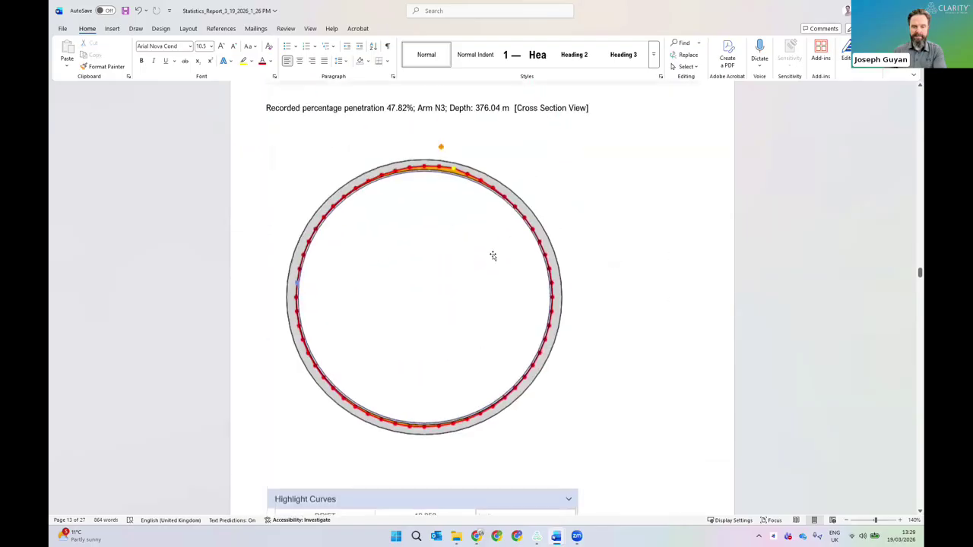
{"action": "left_click", "coordinate": [300, 60]}
- Examine the highlight curves at 376.04 m and the full joint and cross section views of the penetration at 63.92 m
{"action": "scroll", "coordinate": [631, 382], "scroll_direction": "down", "scroll_amount": 10}
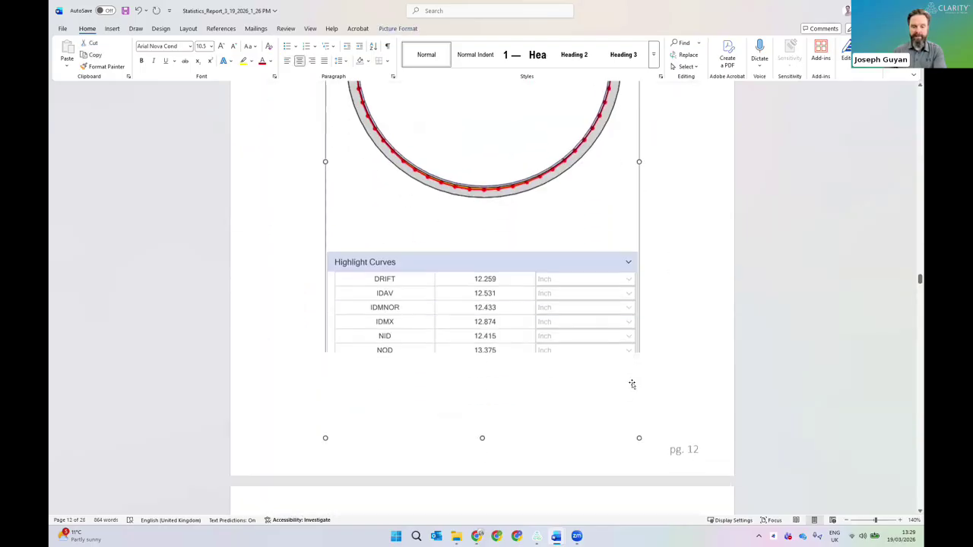
{"action": "scroll", "coordinate": [428, 322], "scroll_direction": "down", "scroll_amount": 10}
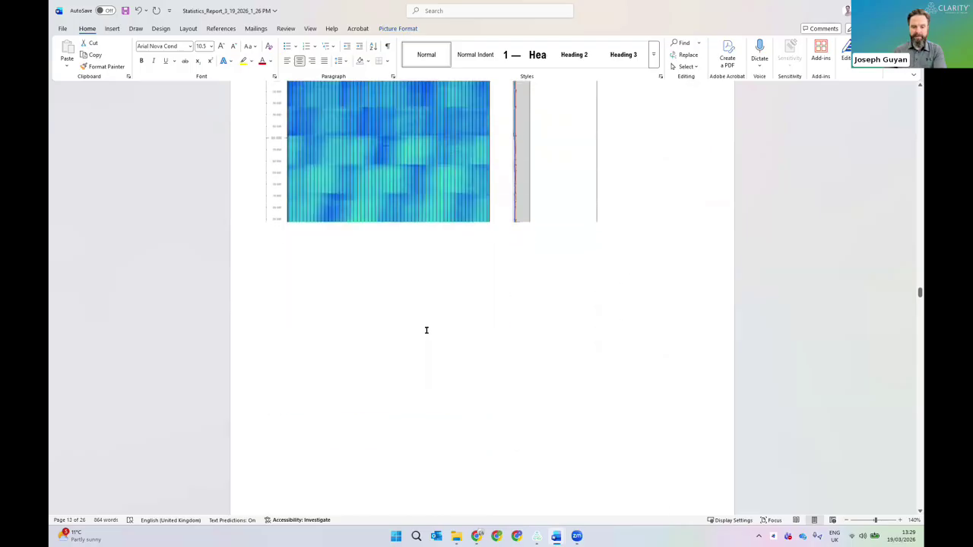
{"action": "scroll", "coordinate": [431, 334], "scroll_direction": "down", "scroll_amount": 5}
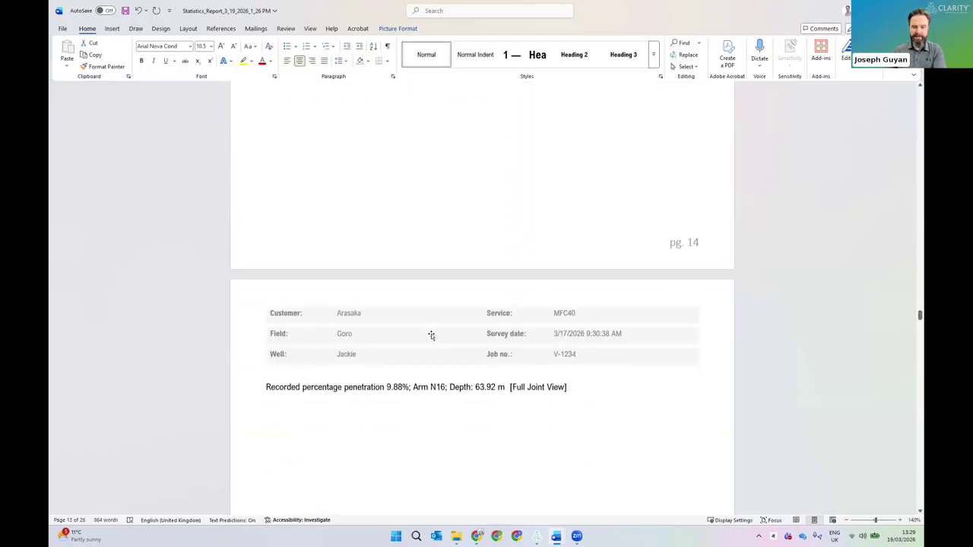
{"action": "scroll", "coordinate": [431, 334], "scroll_direction": "up", "scroll_amount": 5}
{"action": "scroll", "coordinate": [432, 335], "scroll_direction": "up", "scroll_amount": 2}
{"action": "scroll", "coordinate": [432, 336], "scroll_direction": "down", "scroll_amount": 10}
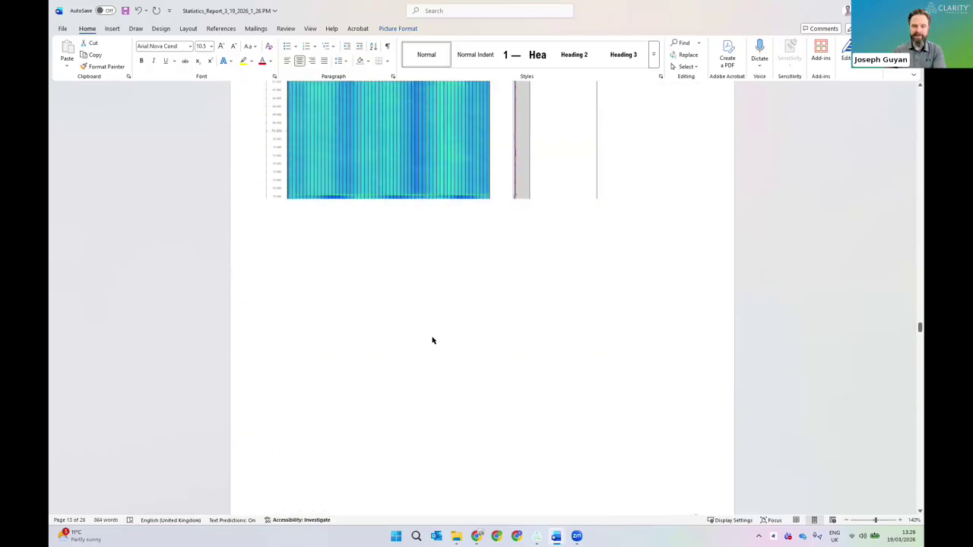
{"action": "scroll", "coordinate": [530, 354], "scroll_direction": "down", "scroll_amount": 15}
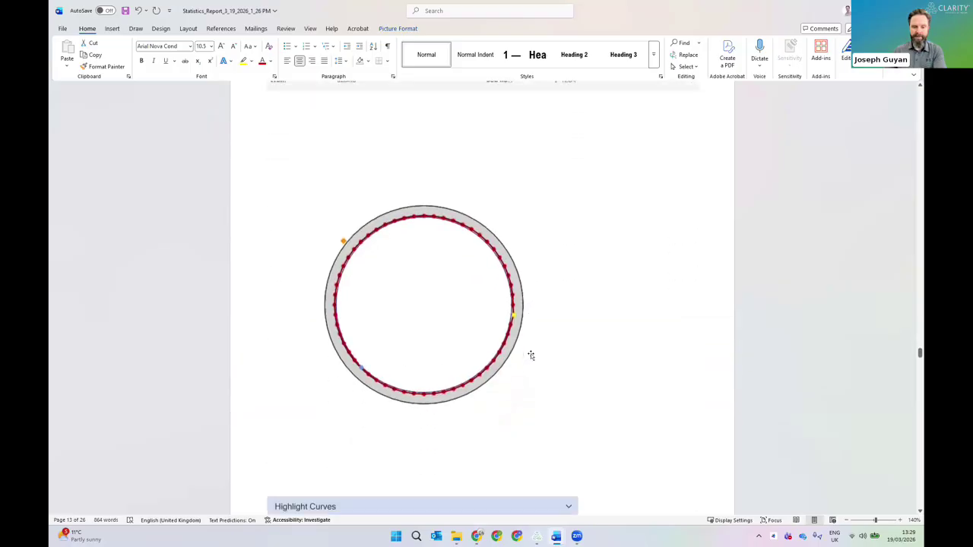
- Examine the highest recorded penetration views for the 855.8-3000 section, including the cross section and highlight curves at 859.02 m
{"action": "scroll", "coordinate": [608, 375], "scroll_direction": "down", "scroll_amount": 15}
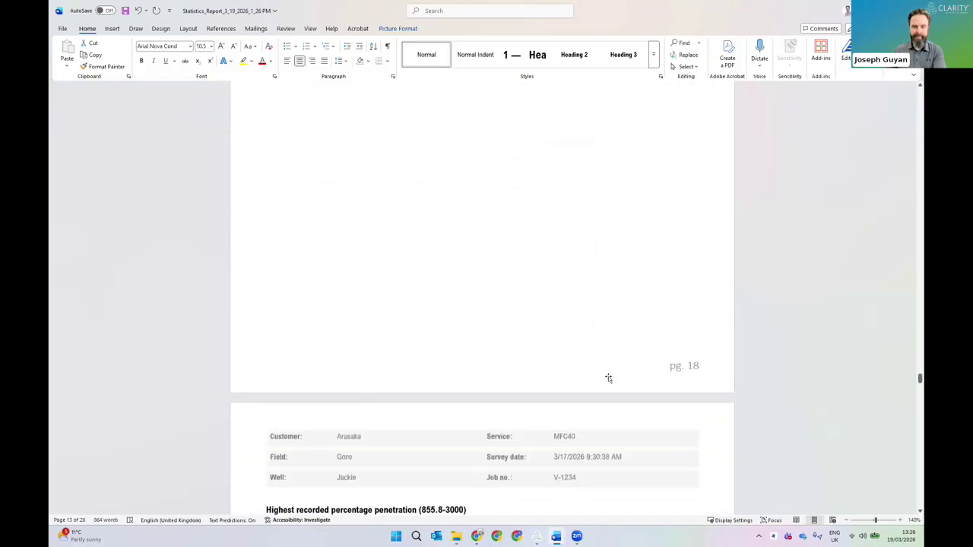
{"action": "scroll", "coordinate": [449, 366], "scroll_direction": "up", "scroll_amount": 2}
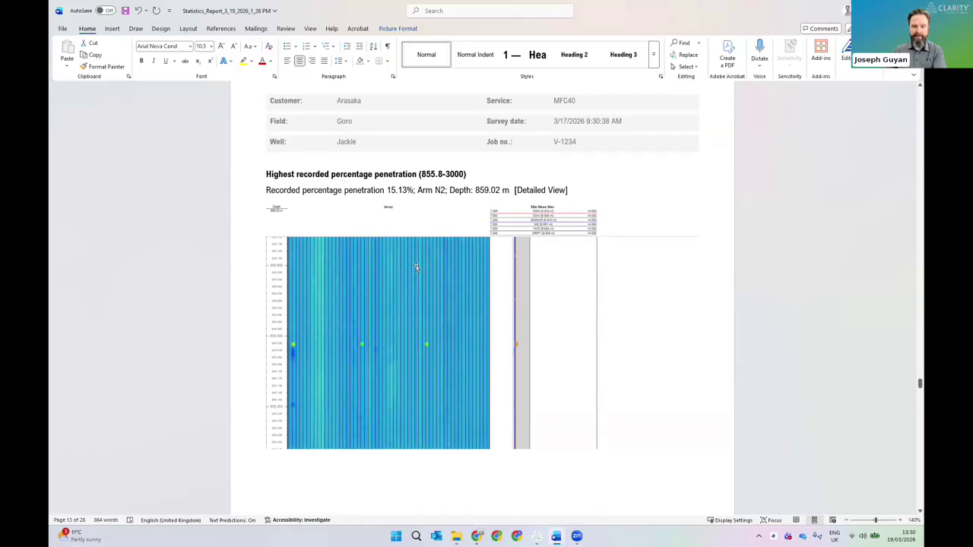
{"action": "double_click", "coordinate": [432, 175]}
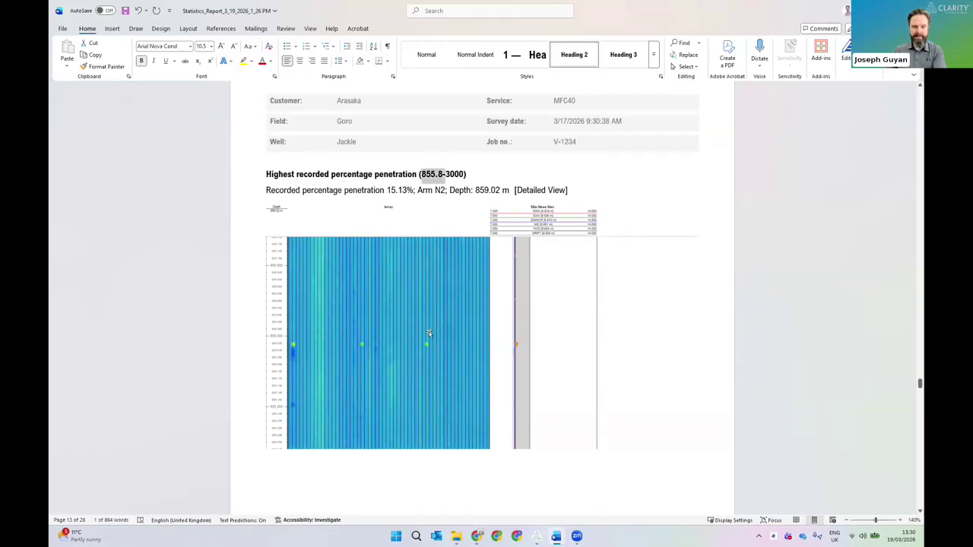
{"action": "scroll", "coordinate": [495, 311], "scroll_direction": "down", "scroll_amount": 12}
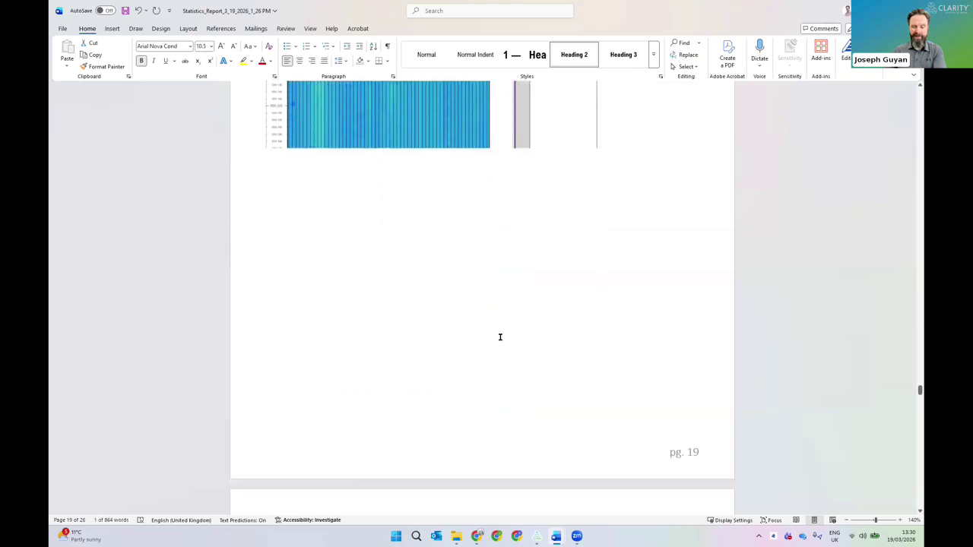
{"action": "scroll", "coordinate": [510, 355], "scroll_direction": "down", "scroll_amount": 8}
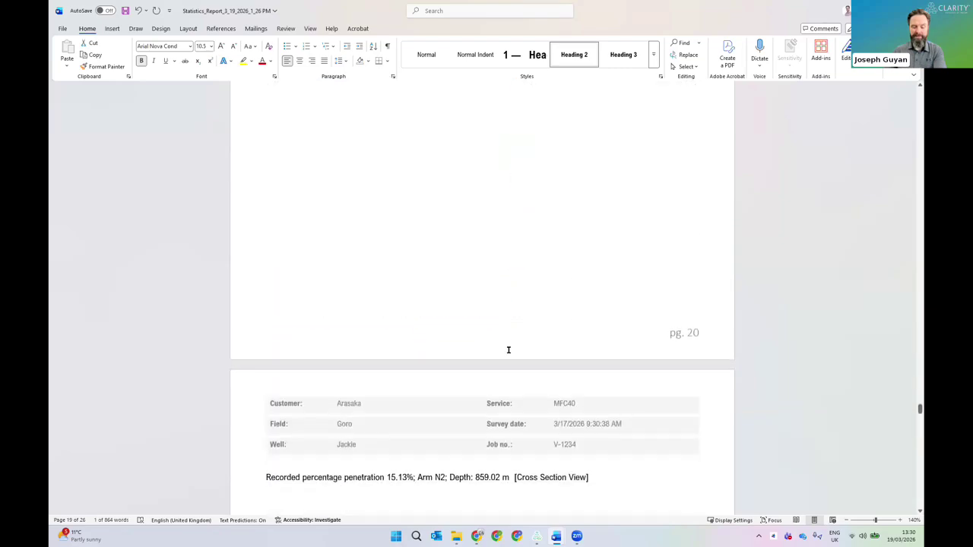
{"action": "scroll", "coordinate": [541, 357], "scroll_direction": "down", "scroll_amount": 10}
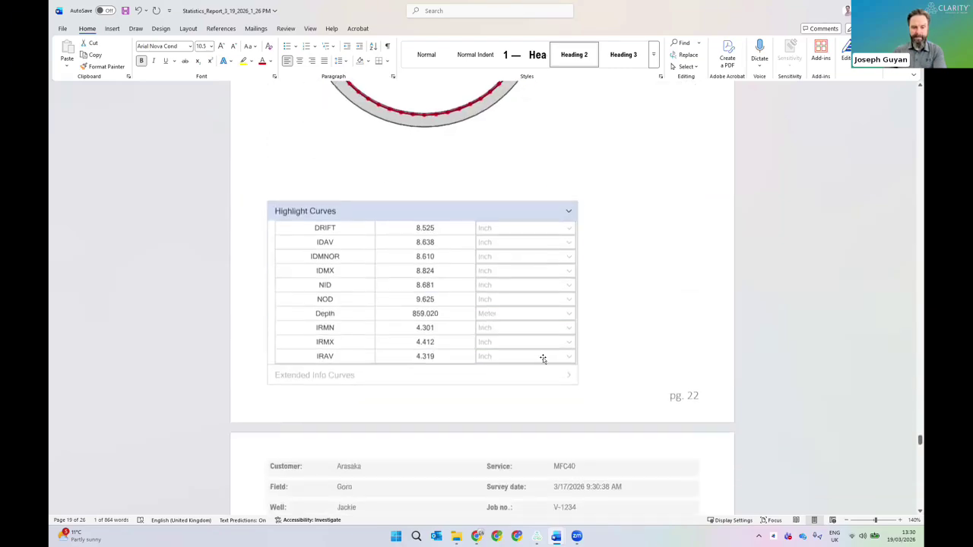
- Examine the colour legend, column headings and first joints of the Tabulated Data table image at 220% magnification
{"action": "left_click", "coordinate": [551, 300]}
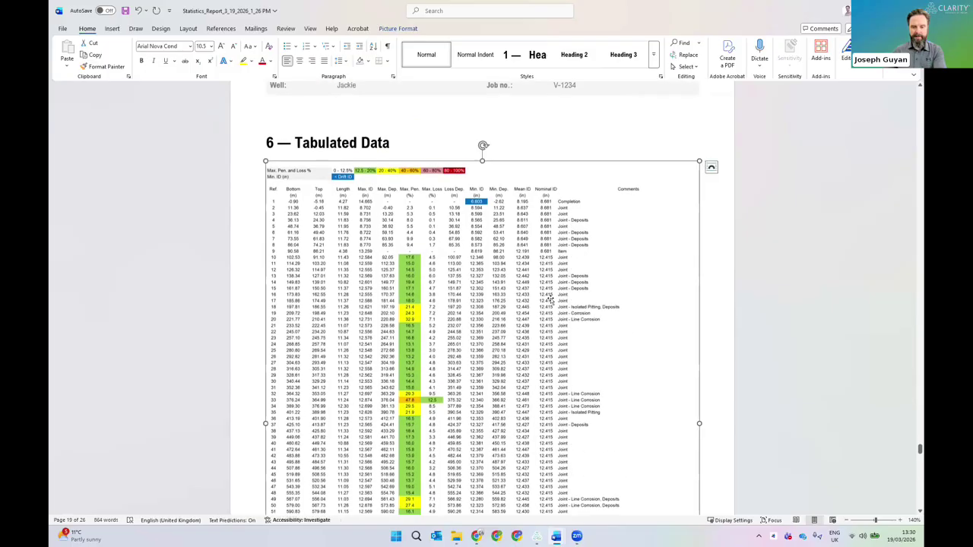
{"action": "right_click", "coordinate": [587, 334]}
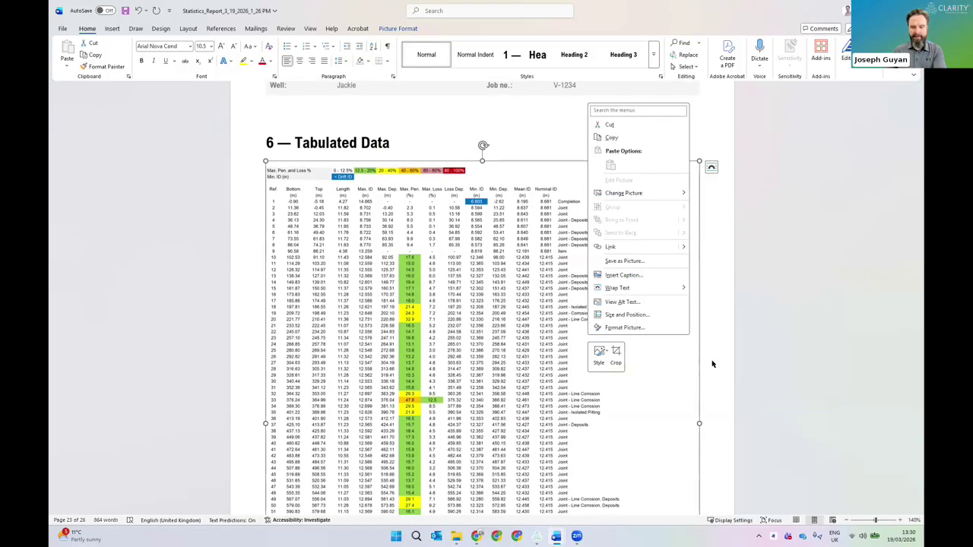
{"action": "key", "text": "Escape"}
{"action": "scroll", "coordinate": [447, 336], "scroll_direction": "up", "scroll_amount": 4}
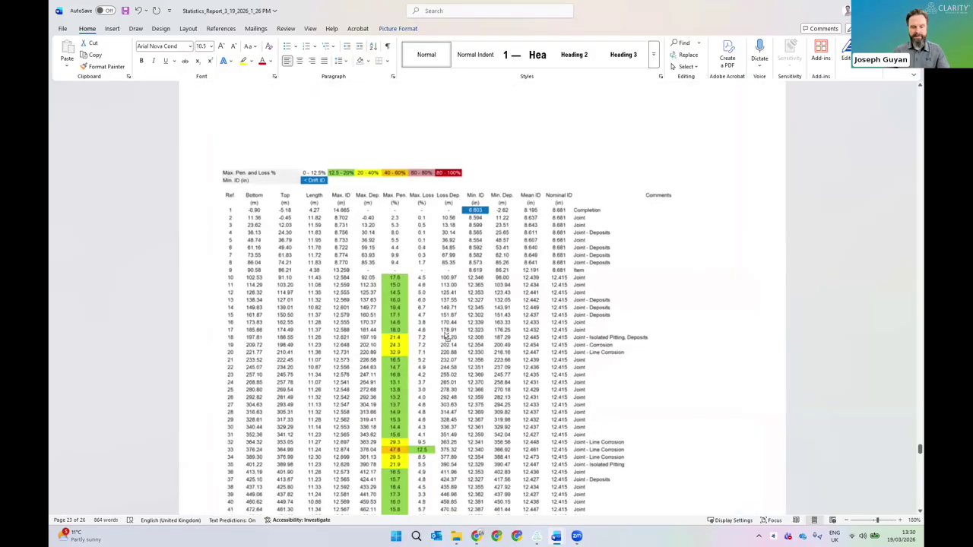
{"action": "scroll", "coordinate": [447, 336], "scroll_direction": "up", "scroll_amount": 3}
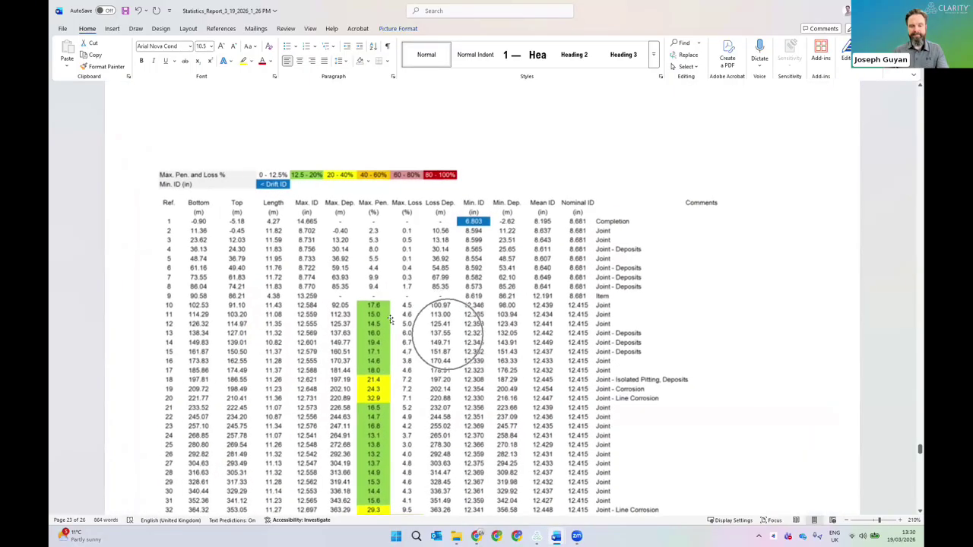
{"action": "scroll", "coordinate": [390, 319], "scroll_direction": "up", "scroll_amount": 2}
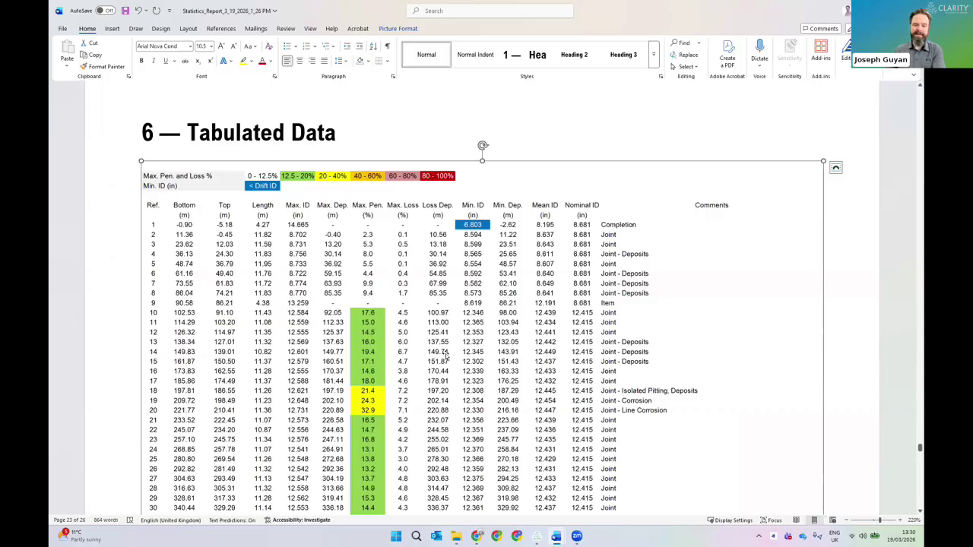
- Examine the remaining joint rows of the tabulated data, including the penetration and minimum ID highlights, through to the report's back cover
{"action": "scroll", "coordinate": [451, 347], "scroll_direction": "down", "scroll_amount": 6}
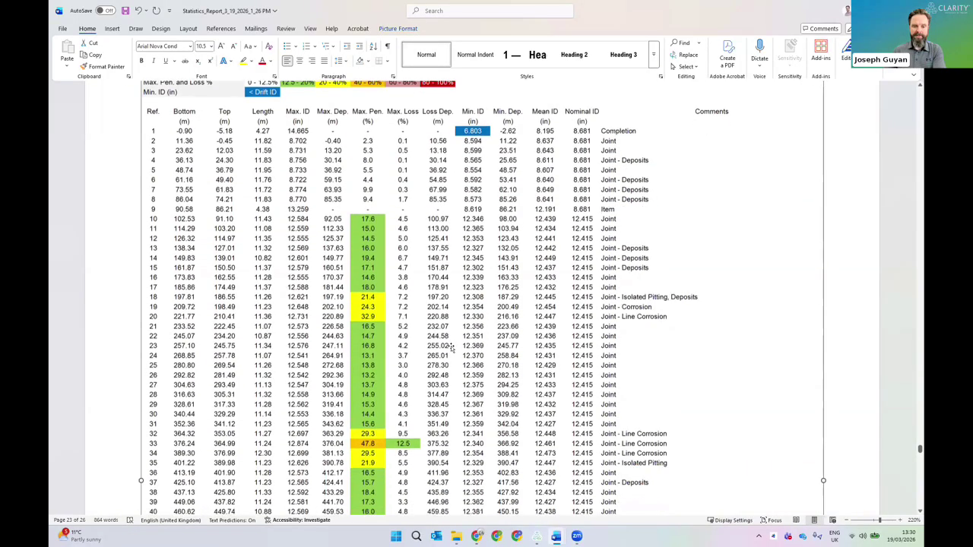
{"action": "scroll", "coordinate": [451, 347], "scroll_direction": "down", "scroll_amount": 15}
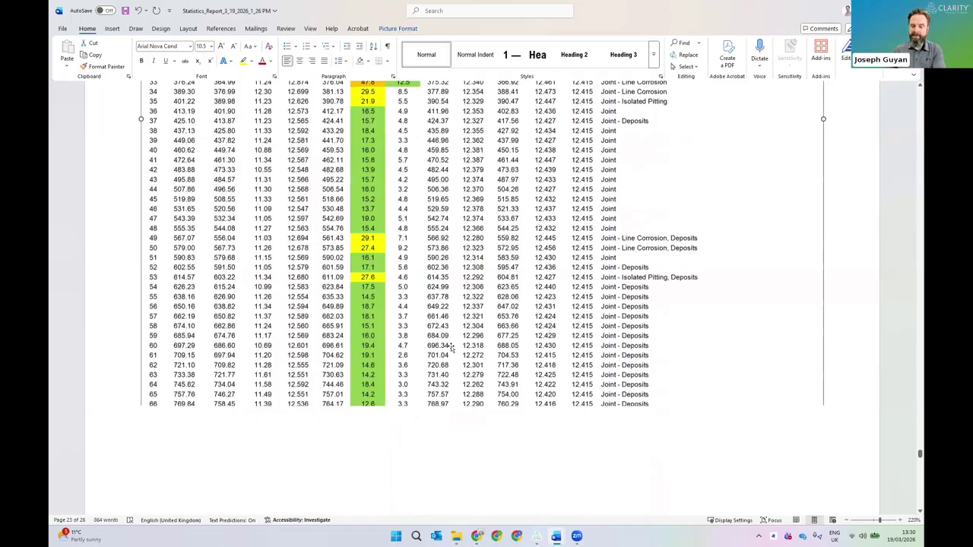
{"action": "scroll", "coordinate": [452, 348], "scroll_direction": "down", "scroll_amount": 10}
{"action": "scroll", "coordinate": [456, 347], "scroll_direction": "up", "scroll_amount": 13}
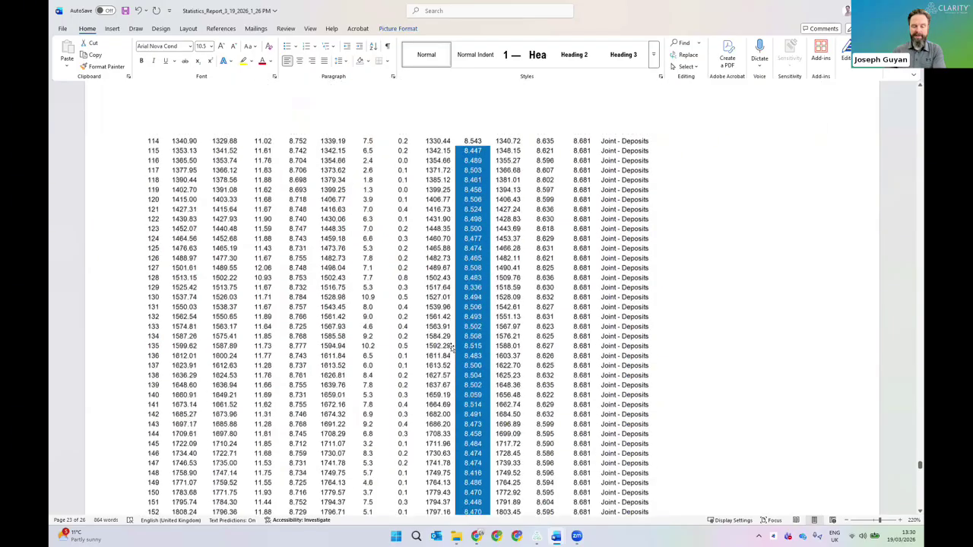
{"action": "scroll", "coordinate": [503, 355], "scroll_direction": "up", "scroll_amount": 4}
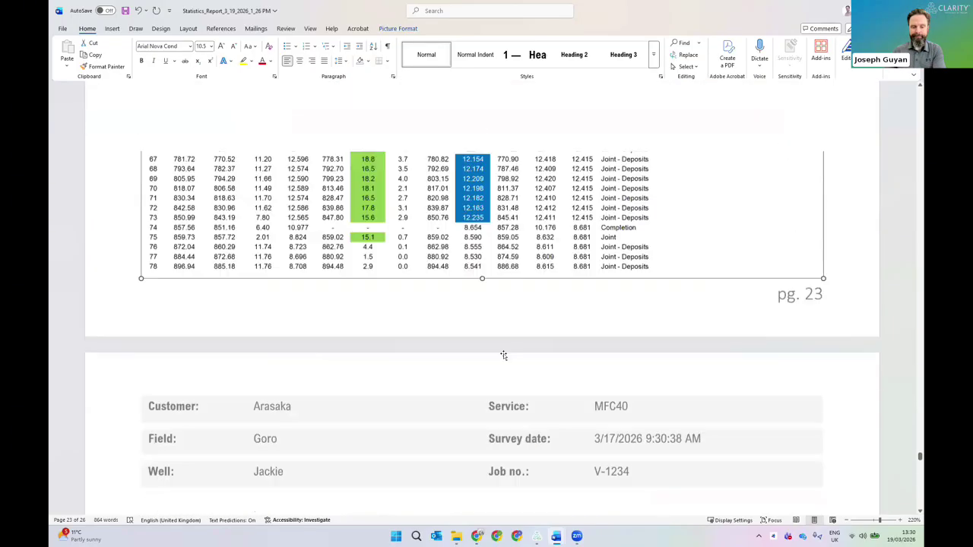
{"action": "scroll", "coordinate": [506, 356], "scroll_direction": "down", "scroll_amount": 5}
{"action": "scroll", "coordinate": [539, 326], "scroll_direction": "down", "scroll_amount": 10}
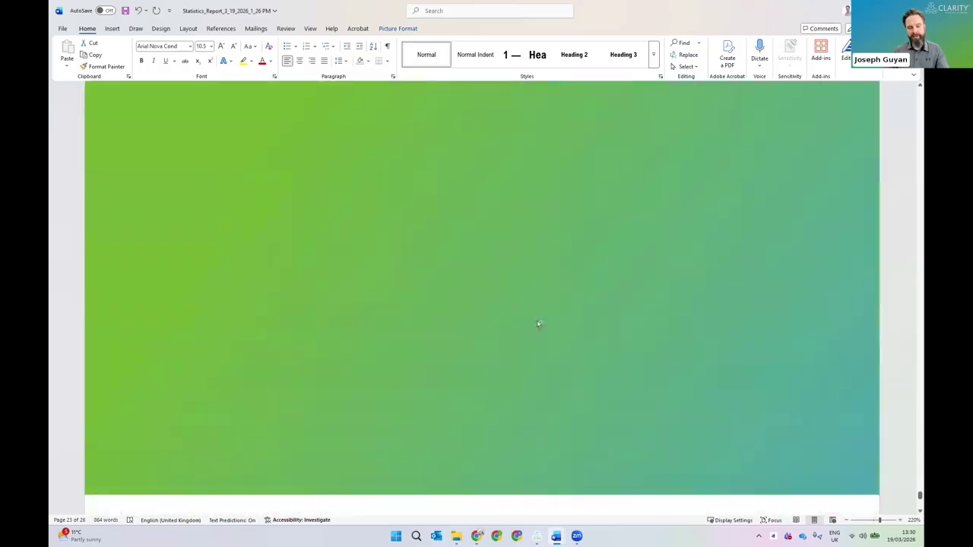
{"action": "scroll", "coordinate": [589, 317], "scroll_direction": "down", "scroll_amount": 3}
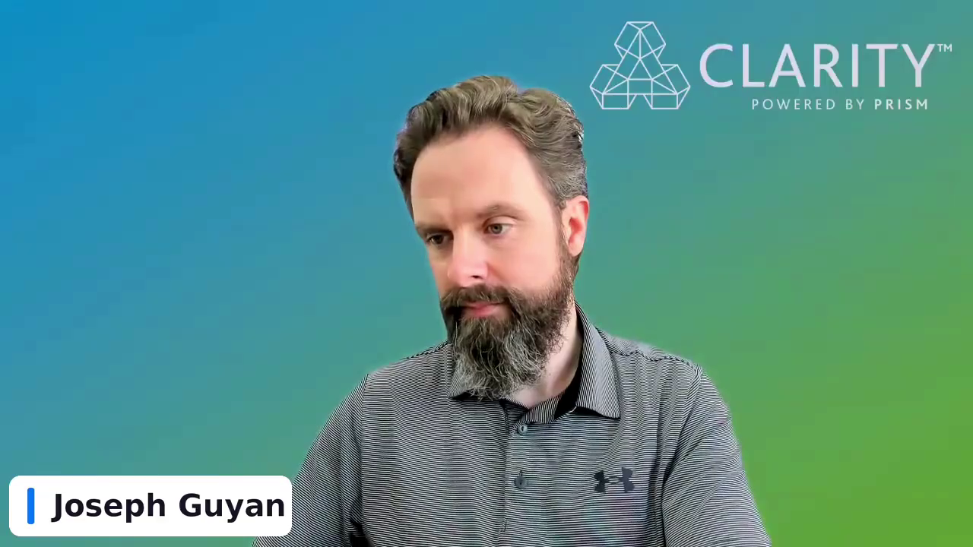